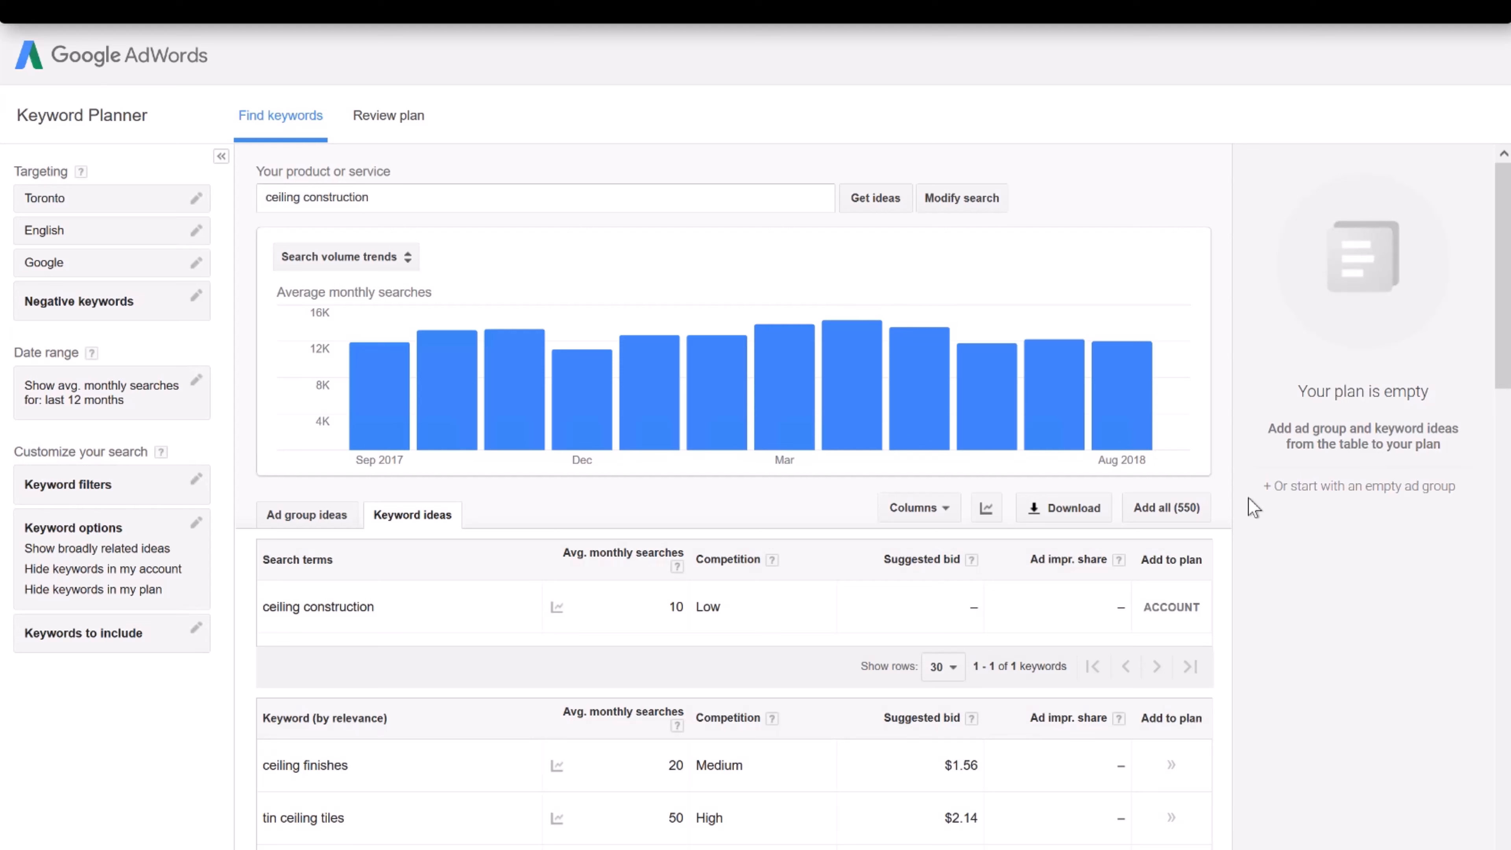
# Pull up the 39 ad group ideas for 'ceiling construction' in Toronto, English, on Google
pyautogui.moveTo(1138, 384)
# Review the 39 ceiling ad group ideas and download their statistics as an Excel CSV
pyautogui.click(305, 516)
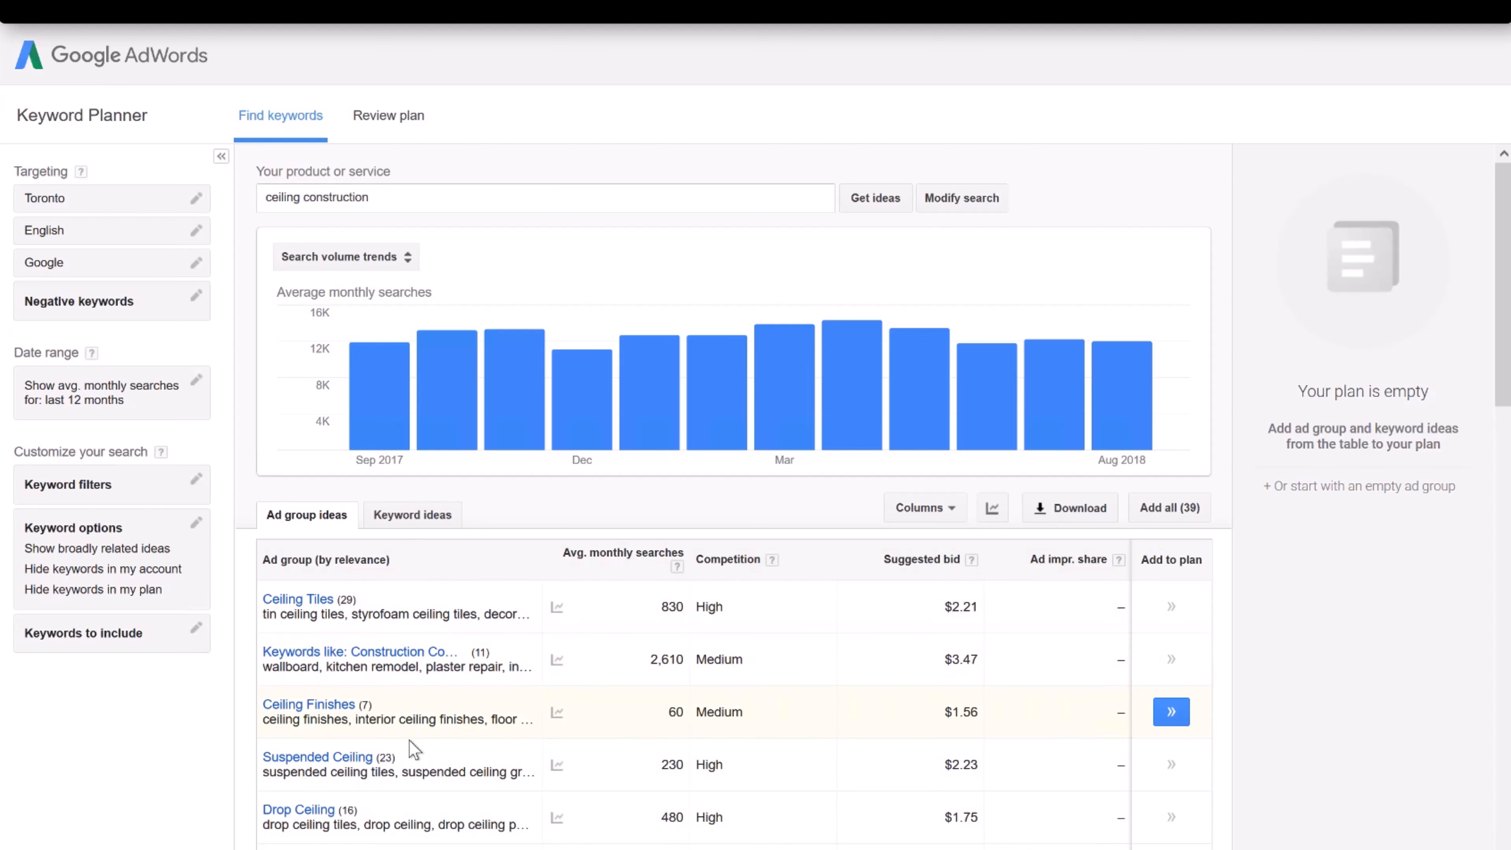
pyautogui.scroll(-1, 408, 757)
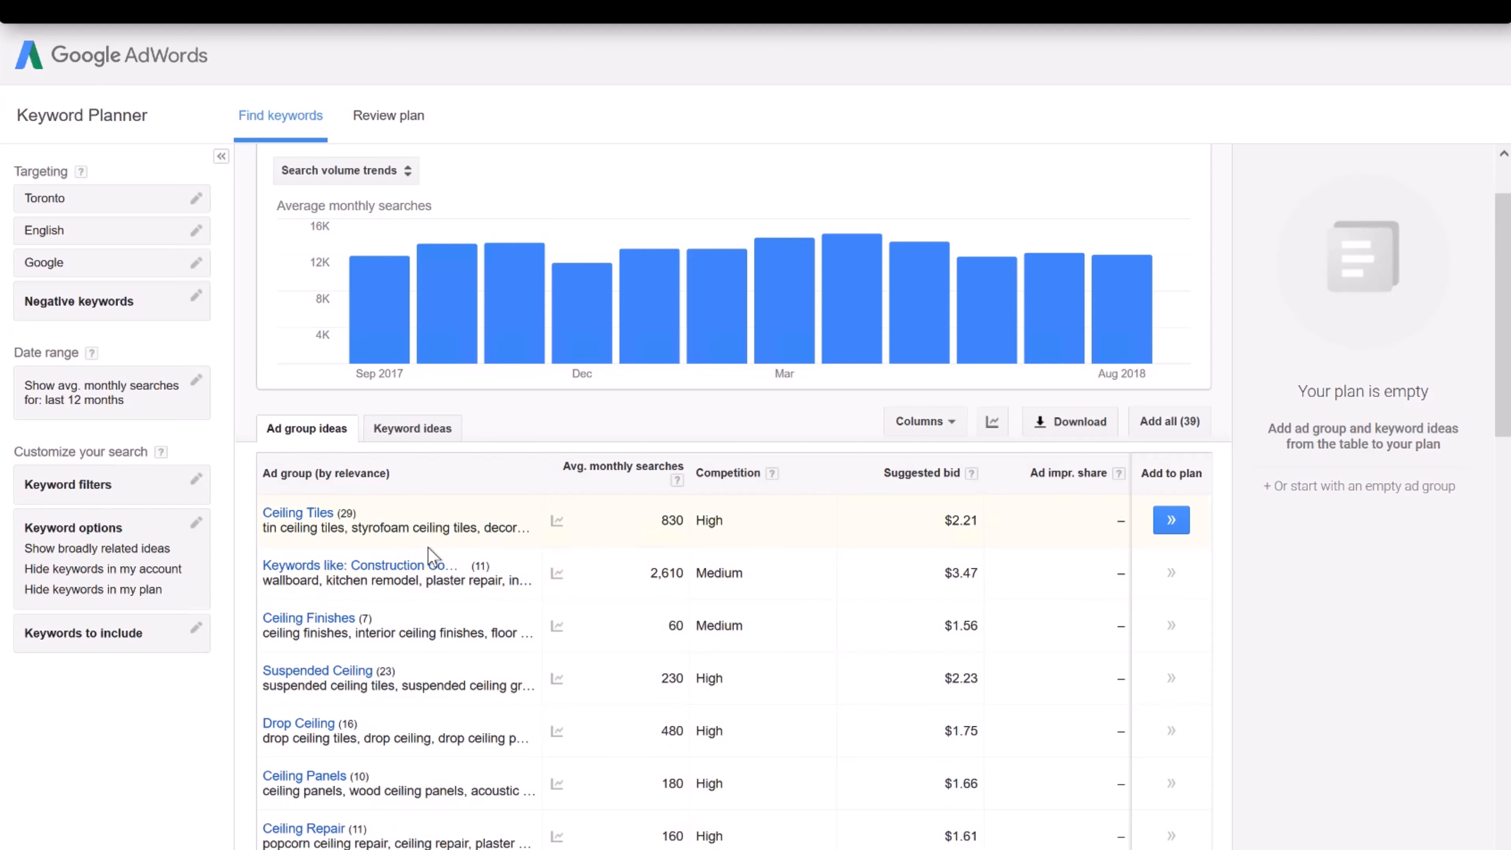
pyautogui.scroll(-1, 416, 535)
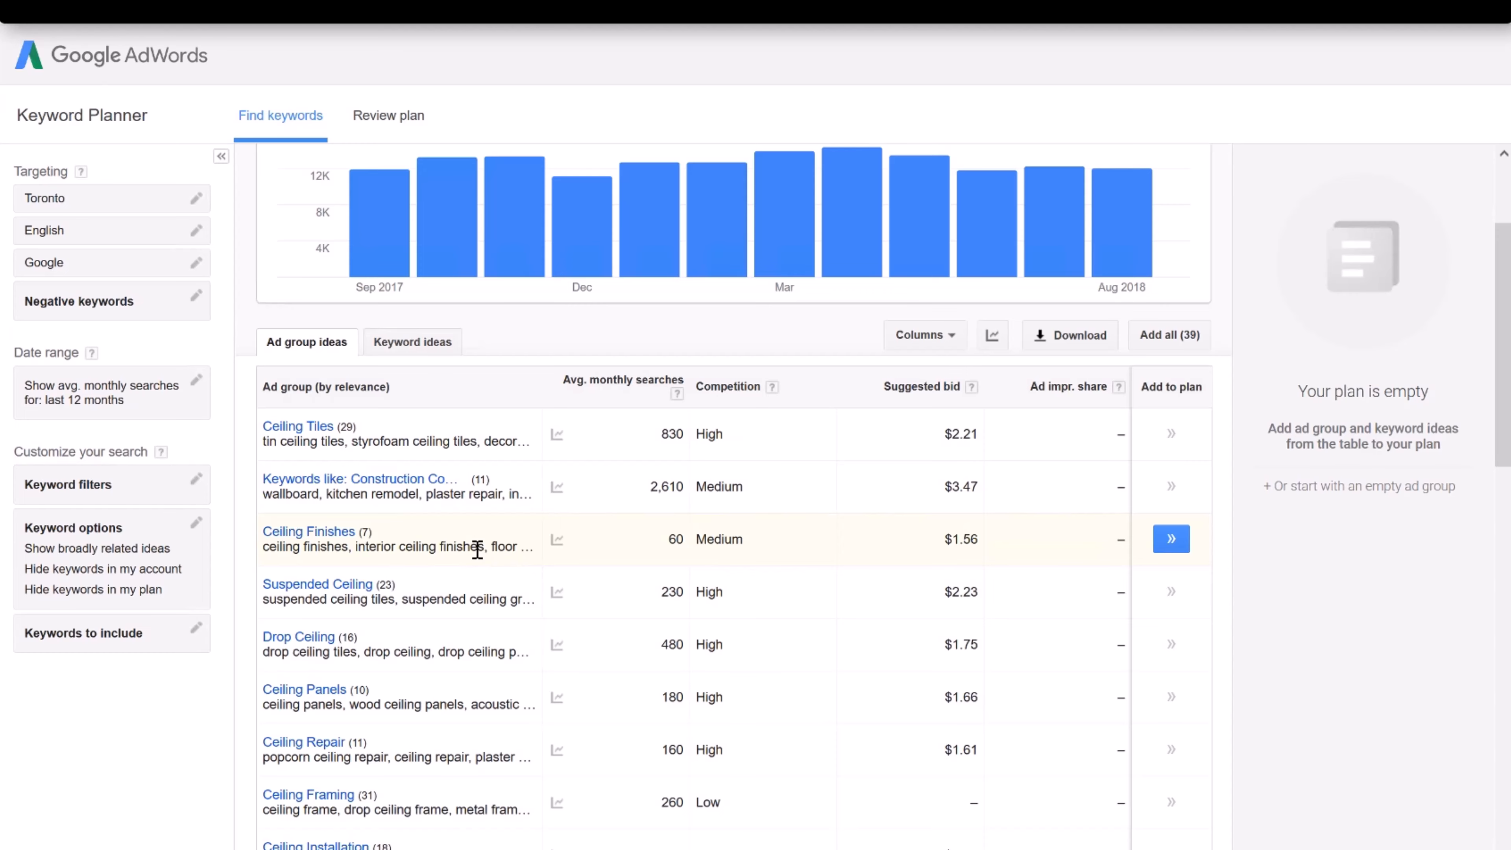
pyautogui.scroll(-6, 476, 550)
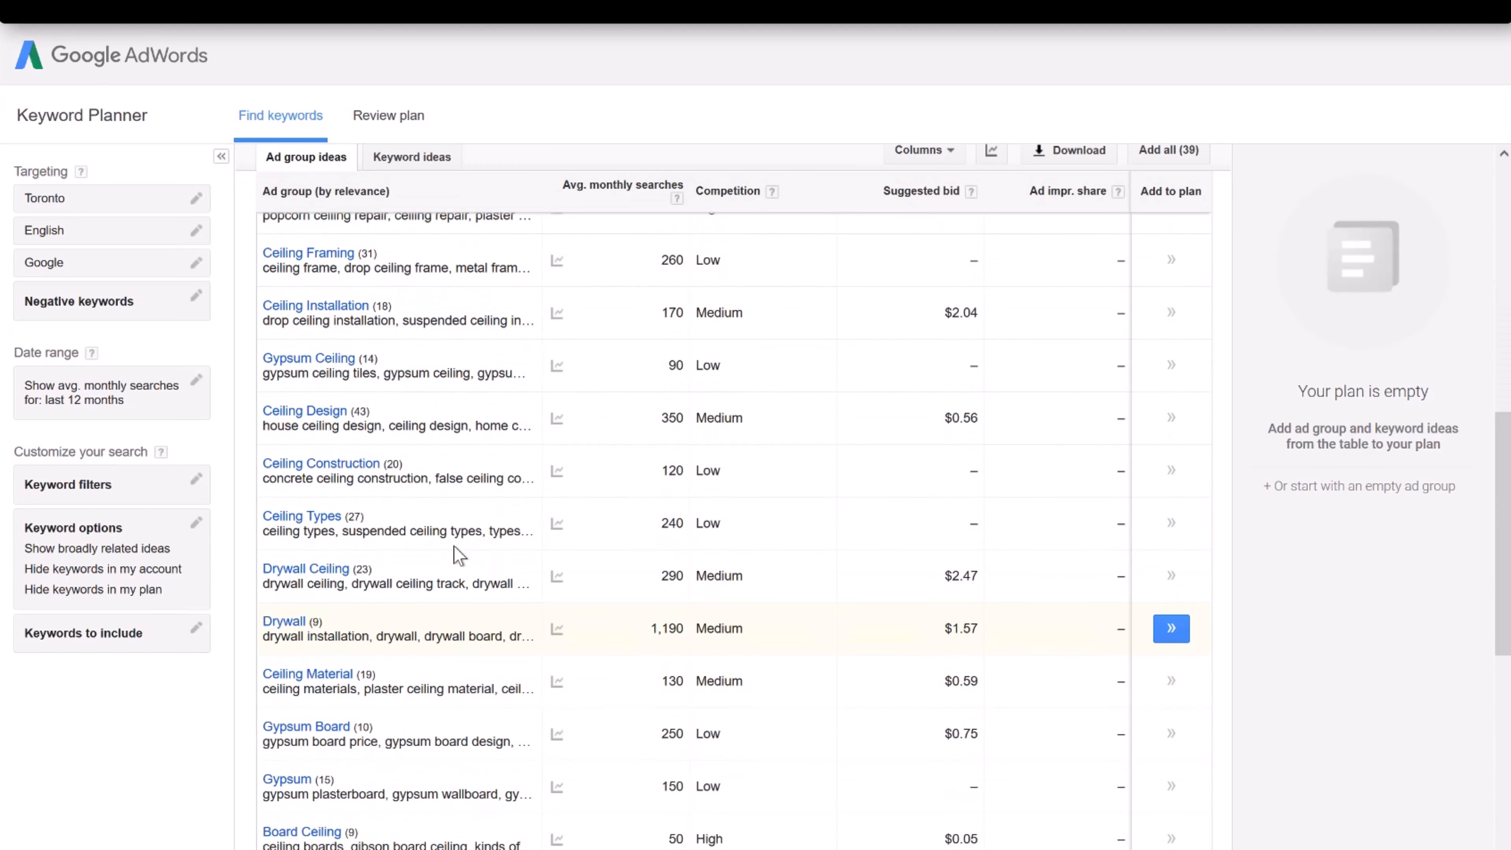
pyautogui.scroll(-3, 458, 554)
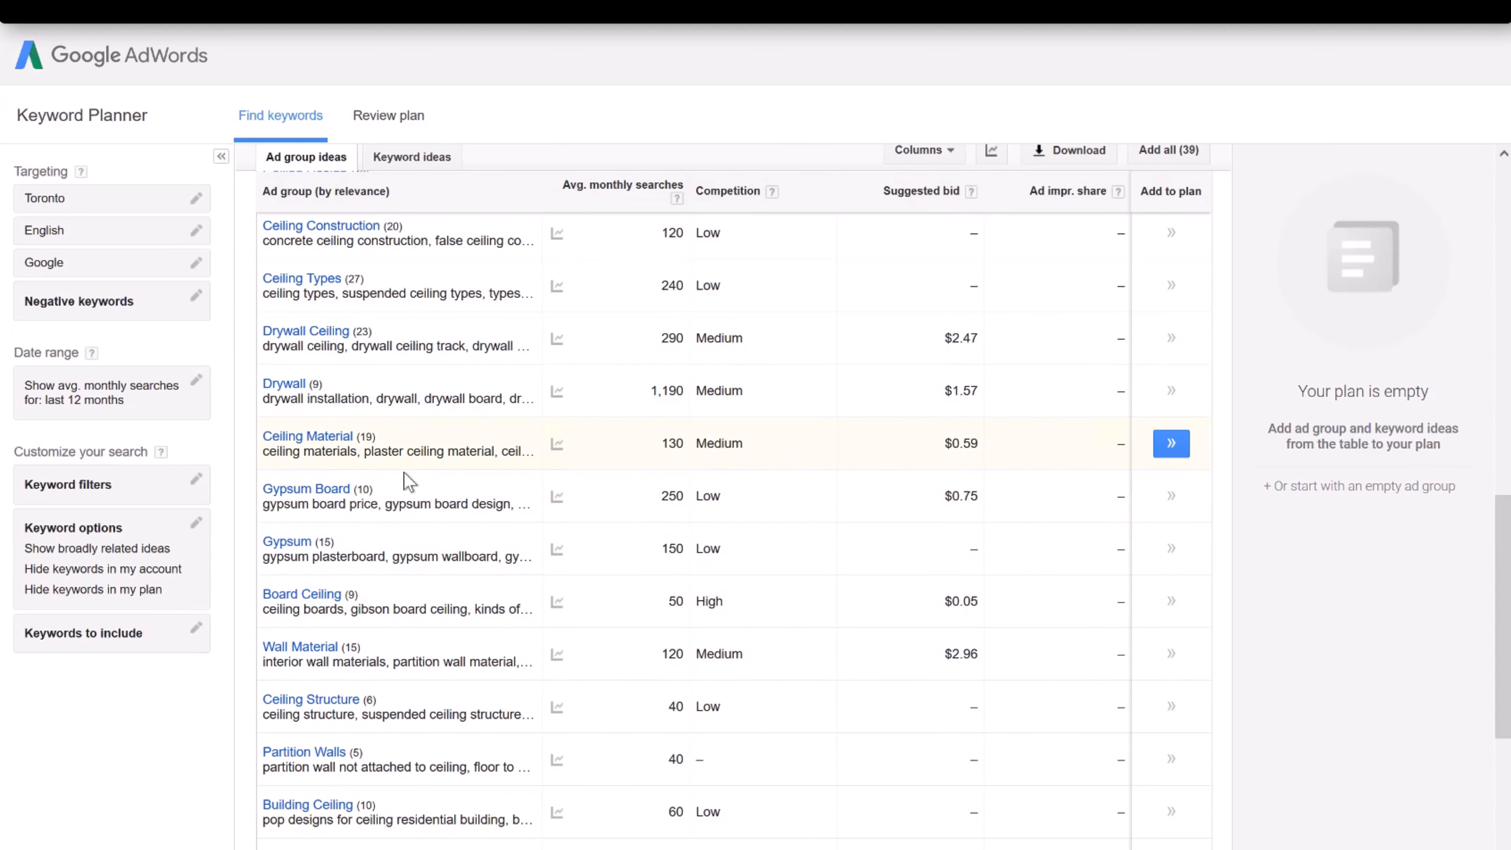
pyautogui.scroll(-5, 407, 481)
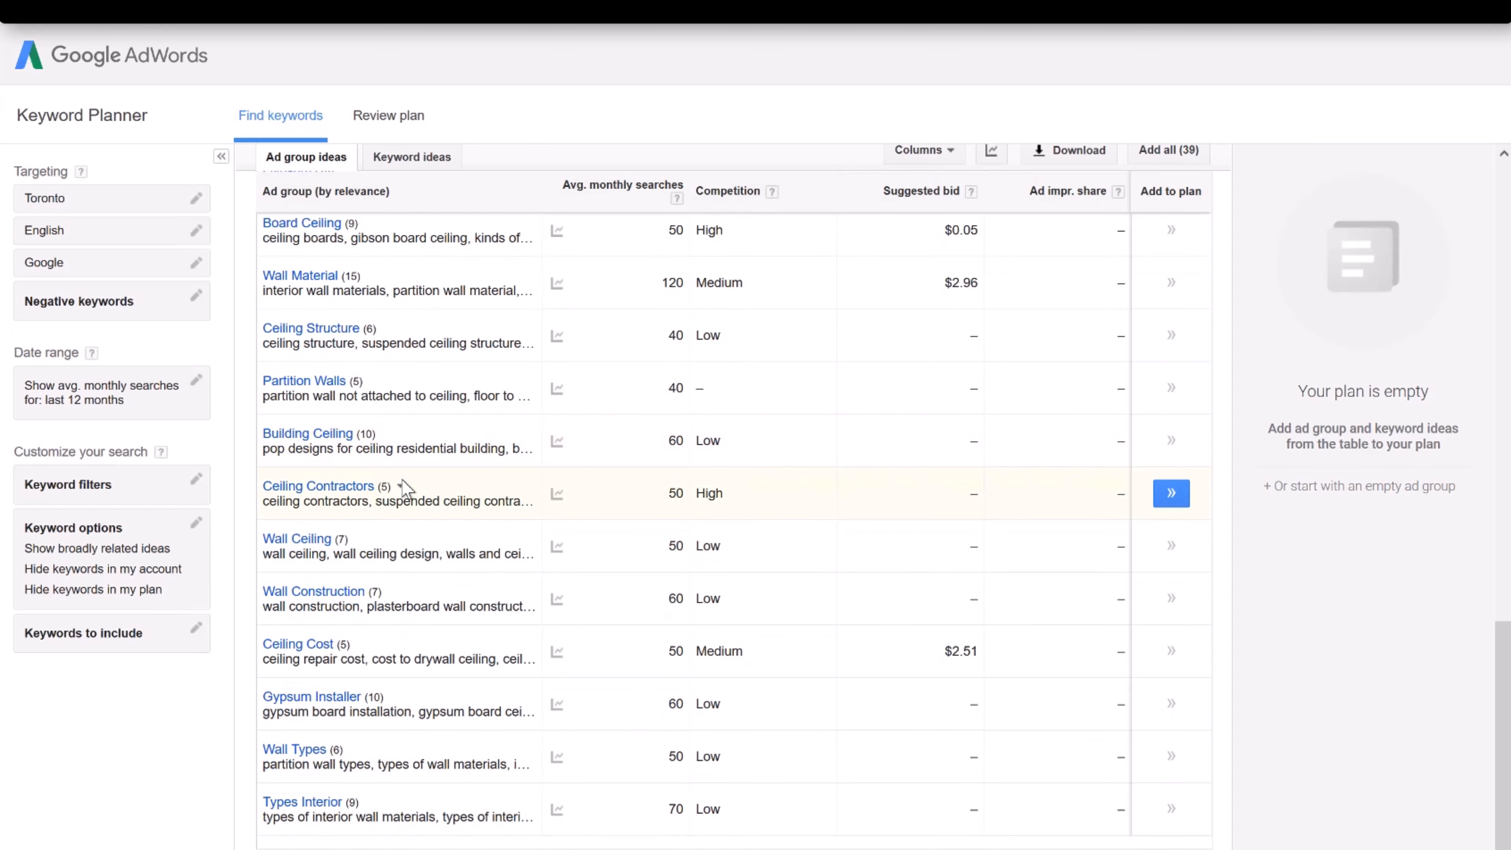
pyautogui.scroll(15, 408, 485)
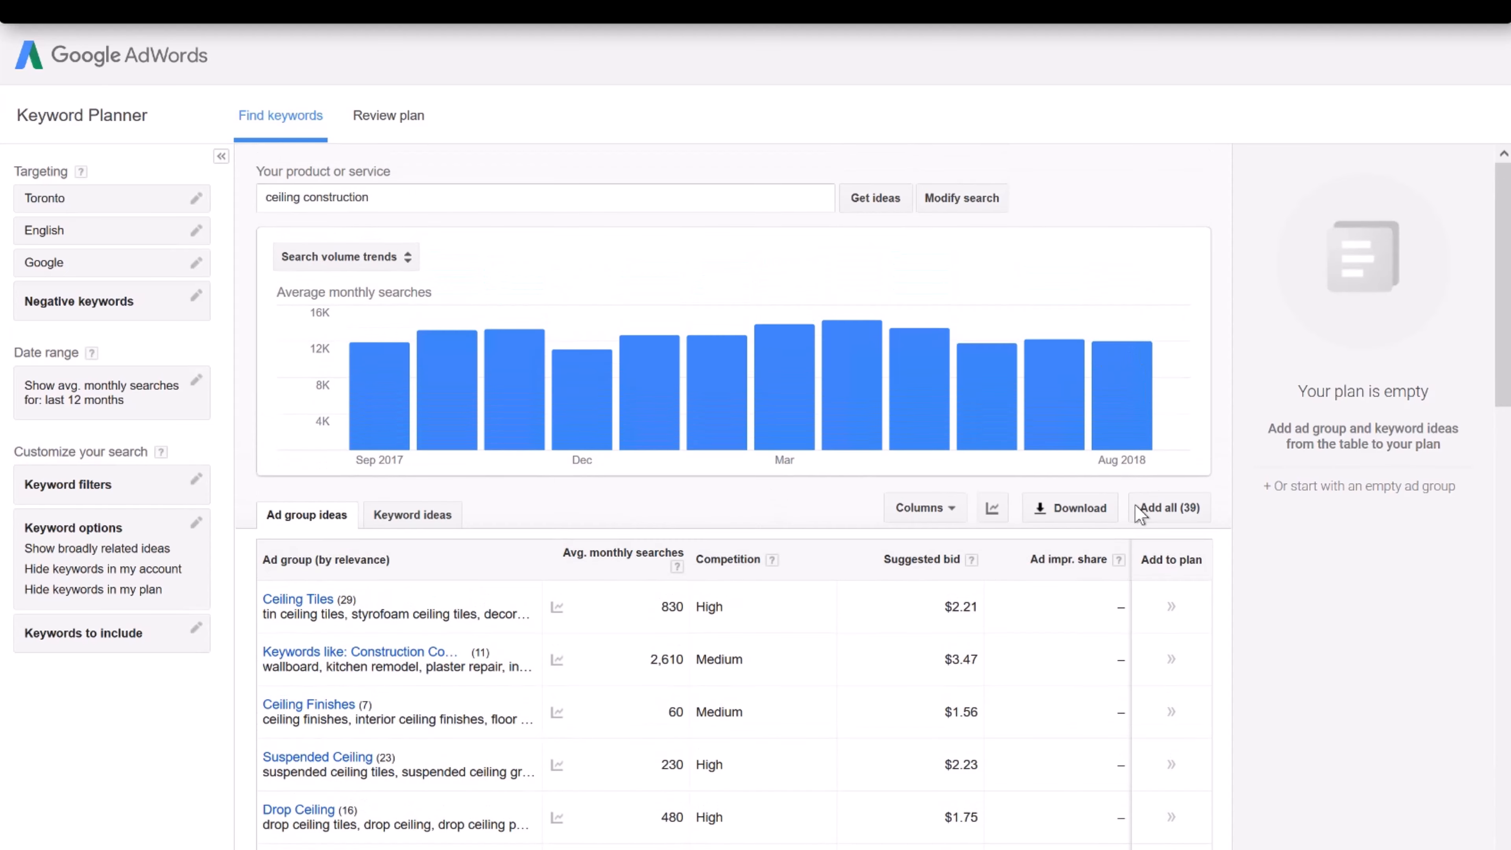
pyautogui.click(1076, 507)
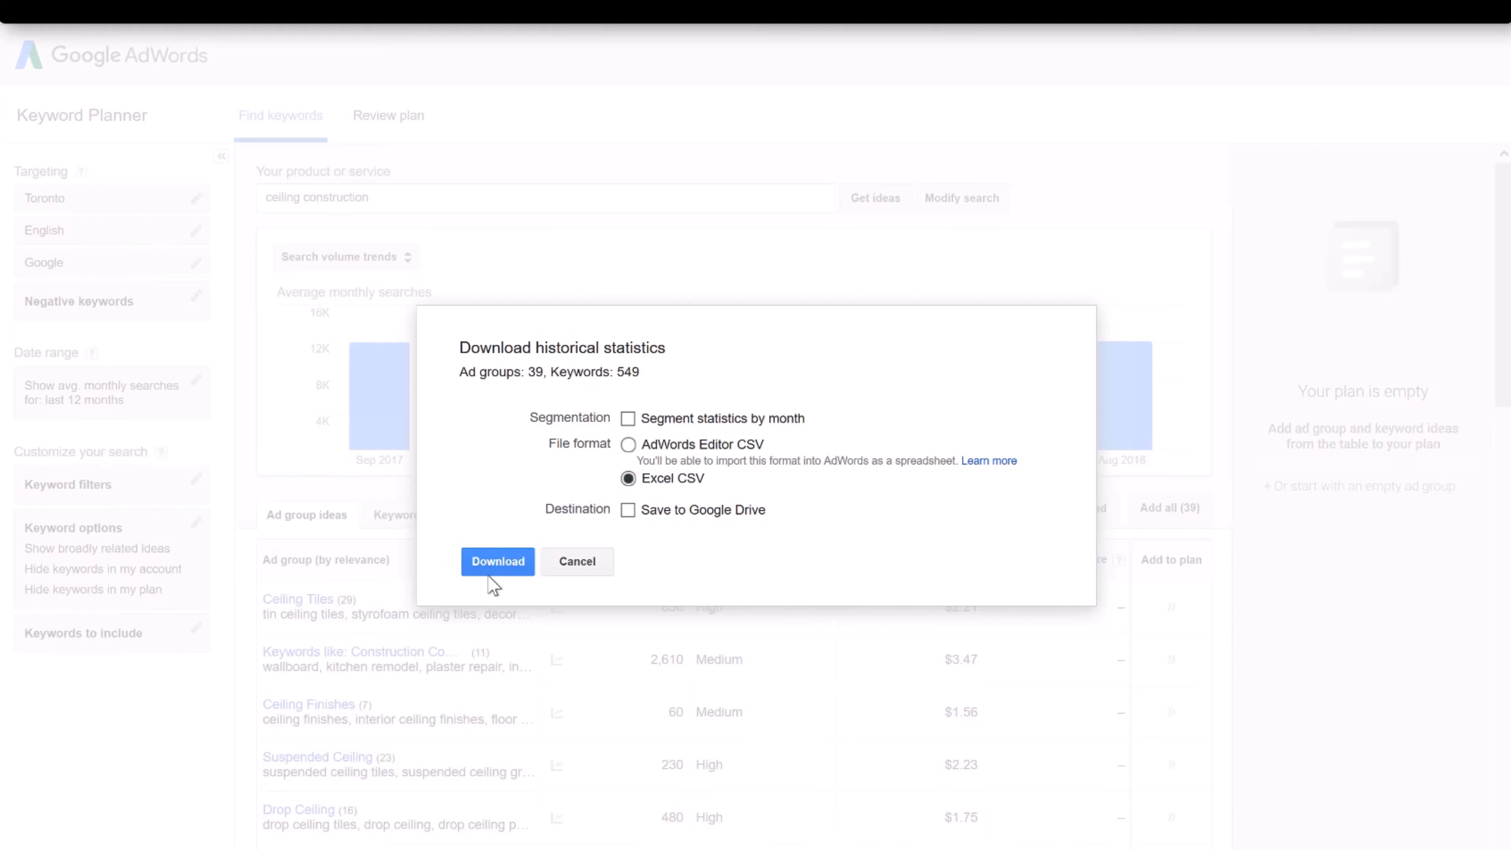
pyautogui.click(496, 565)
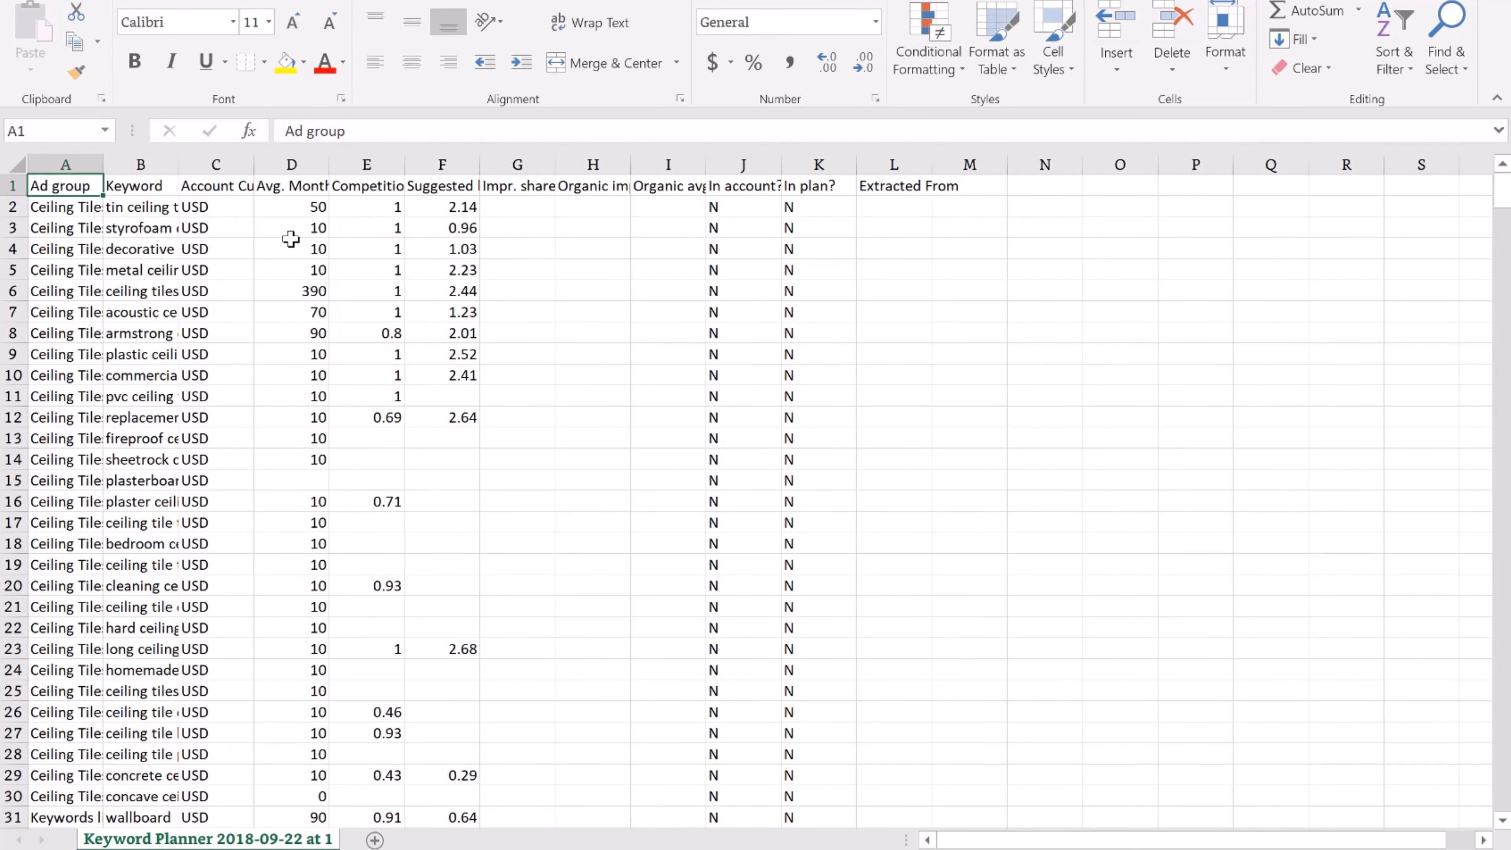
# Autofit the Ad group and Keyword columns and clear columns C through N
pyautogui.doubleClick(104, 162)
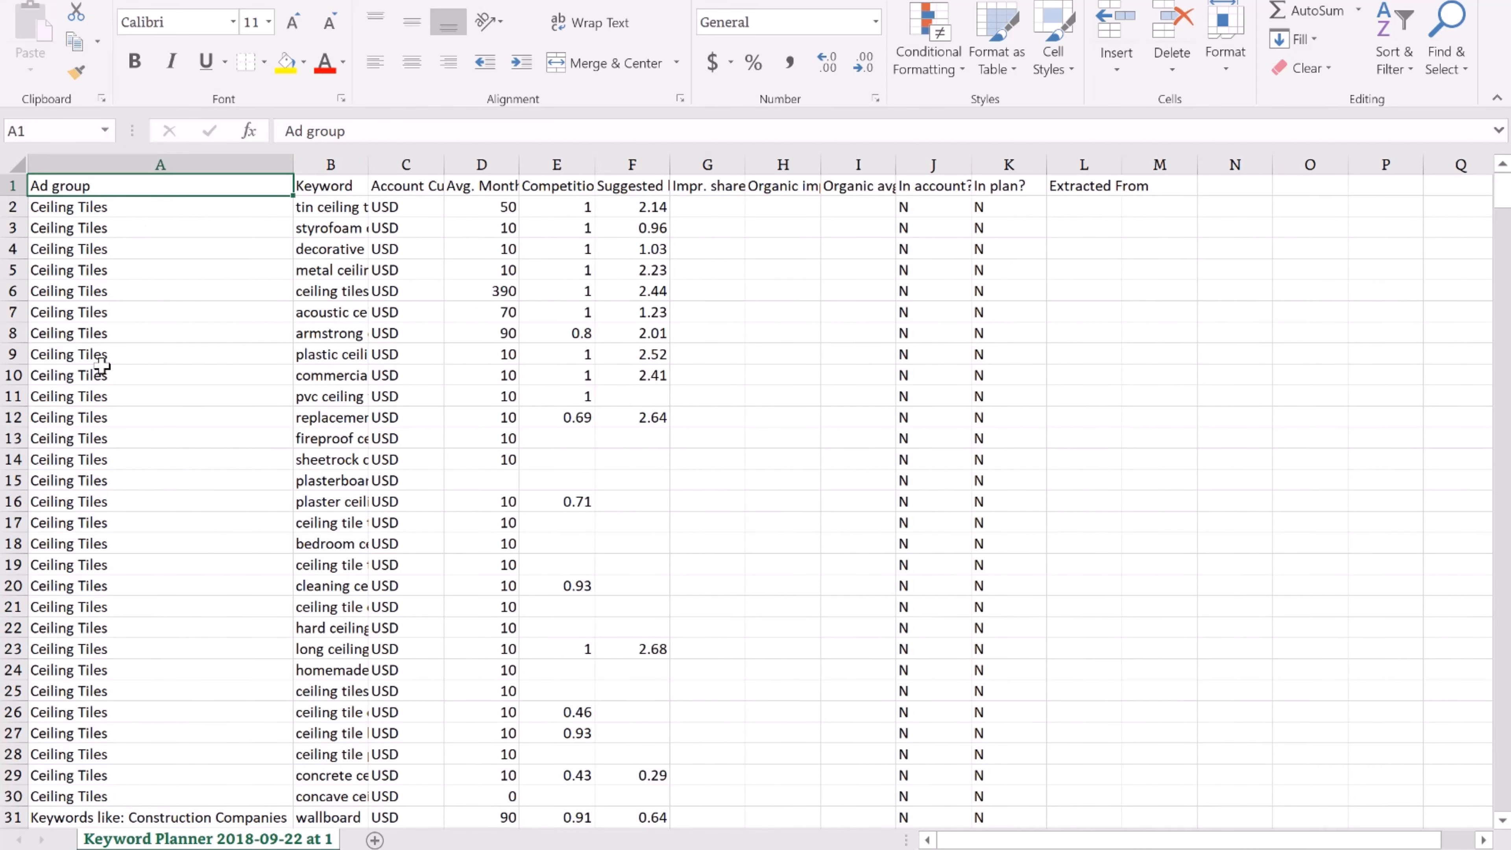
pyautogui.moveTo(1505, 208); pyautogui.dragTo(1505, 125)
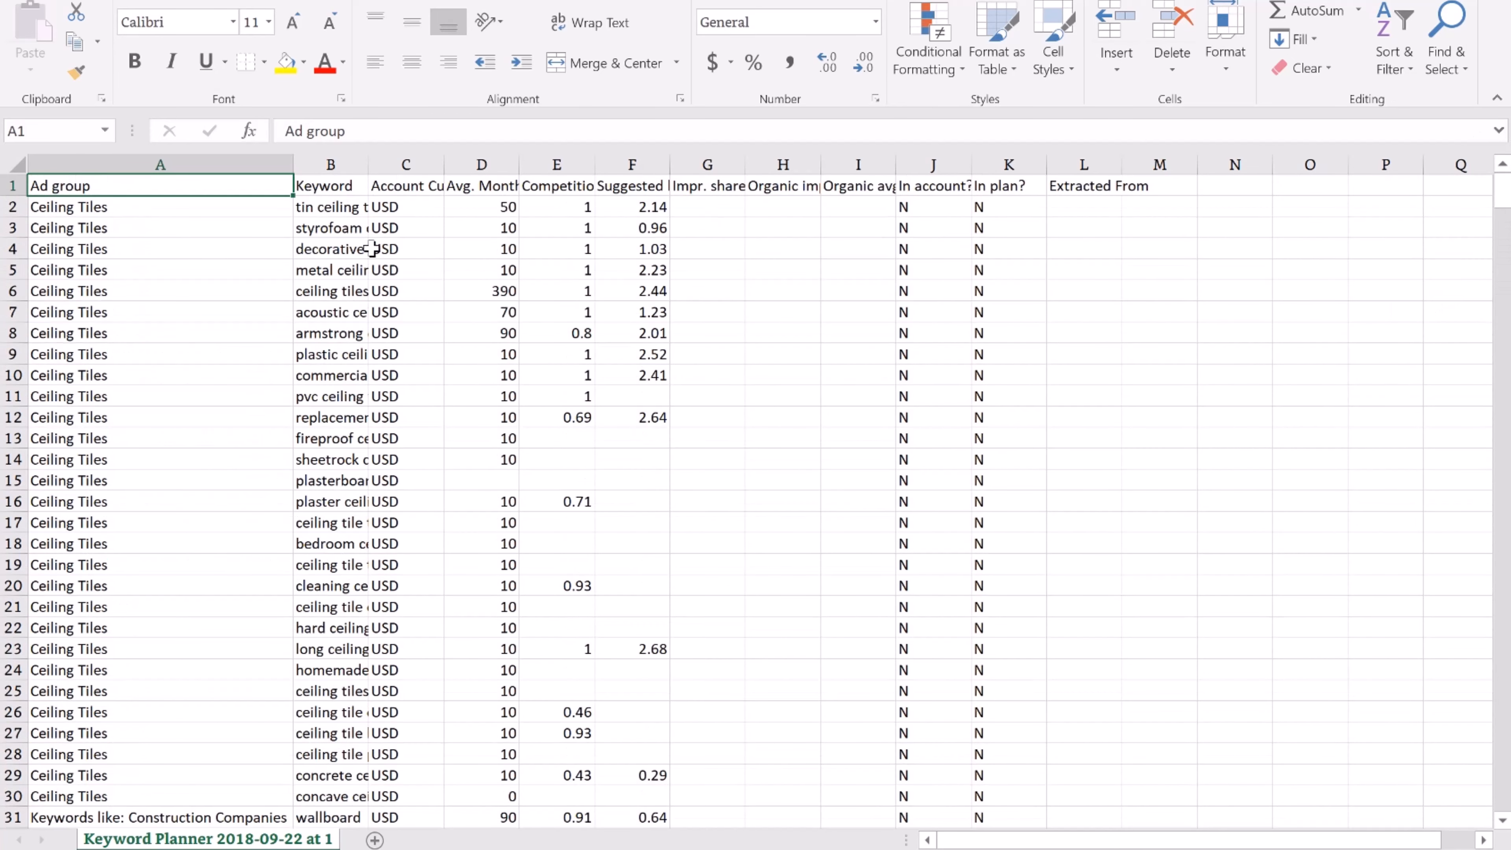
pyautogui.doubleClick(369, 165)
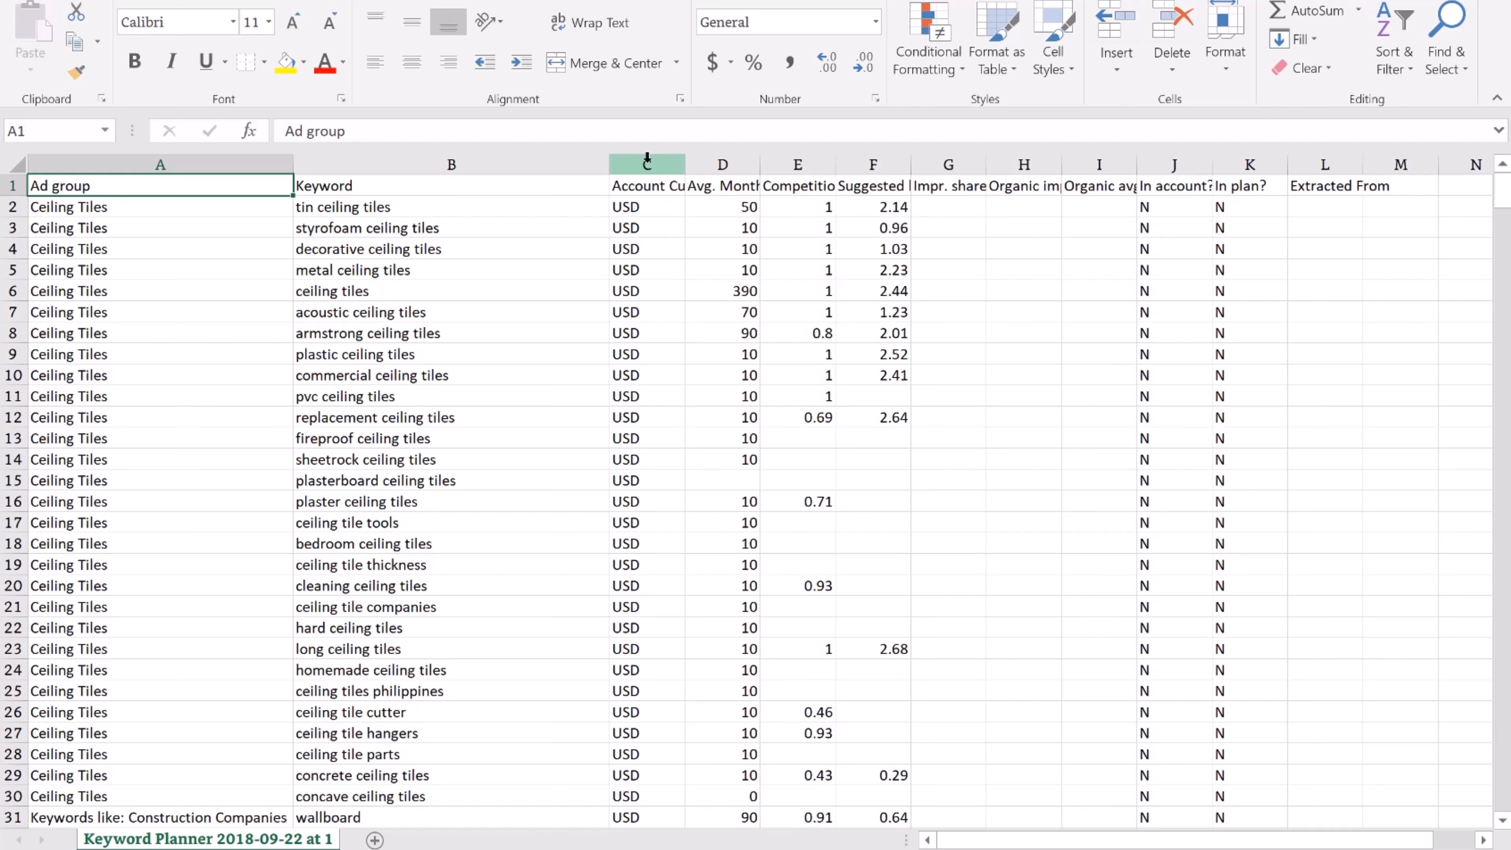
pyautogui.moveTo(645, 160); pyautogui.dragTo(1481, 159)
pyautogui.press('Delete')
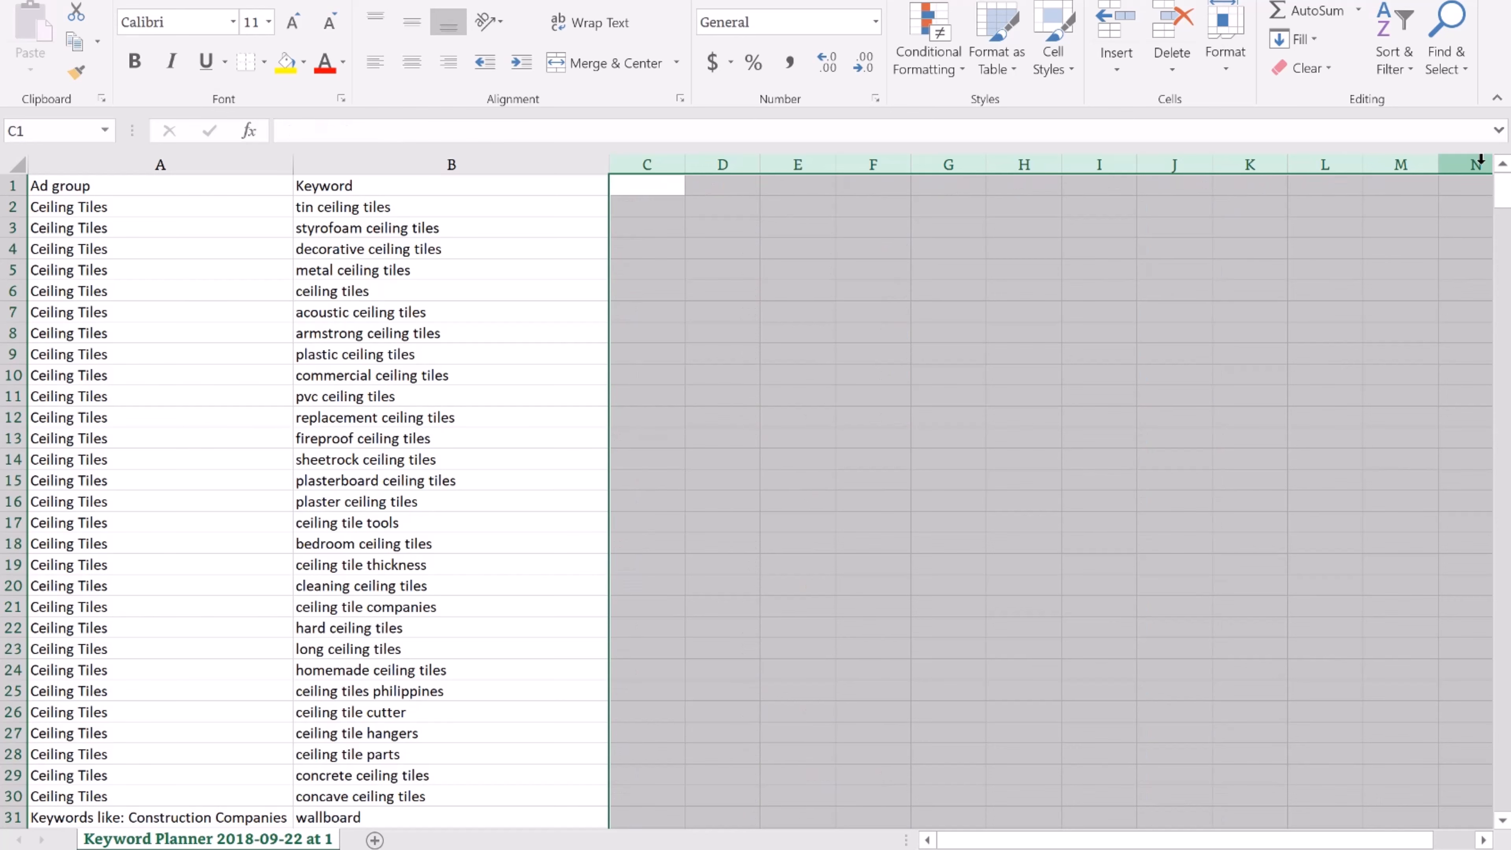
pyautogui.click(615, 289)
# Insert a new empty column A before Ad group
pyautogui.click(109, 161)
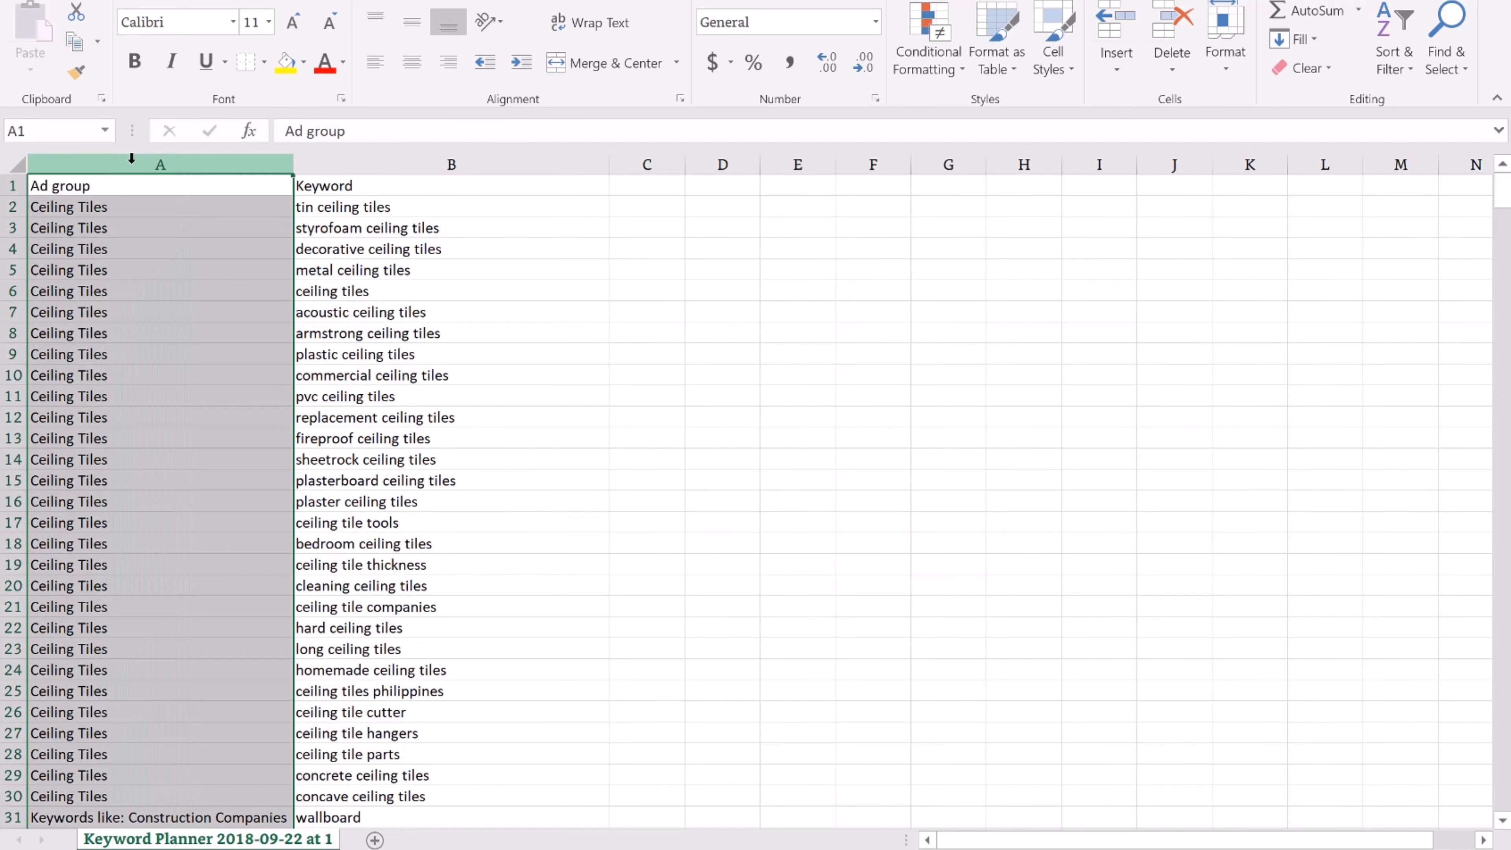
pyautogui.rightClick(168, 163)
pyautogui.click(213, 321)
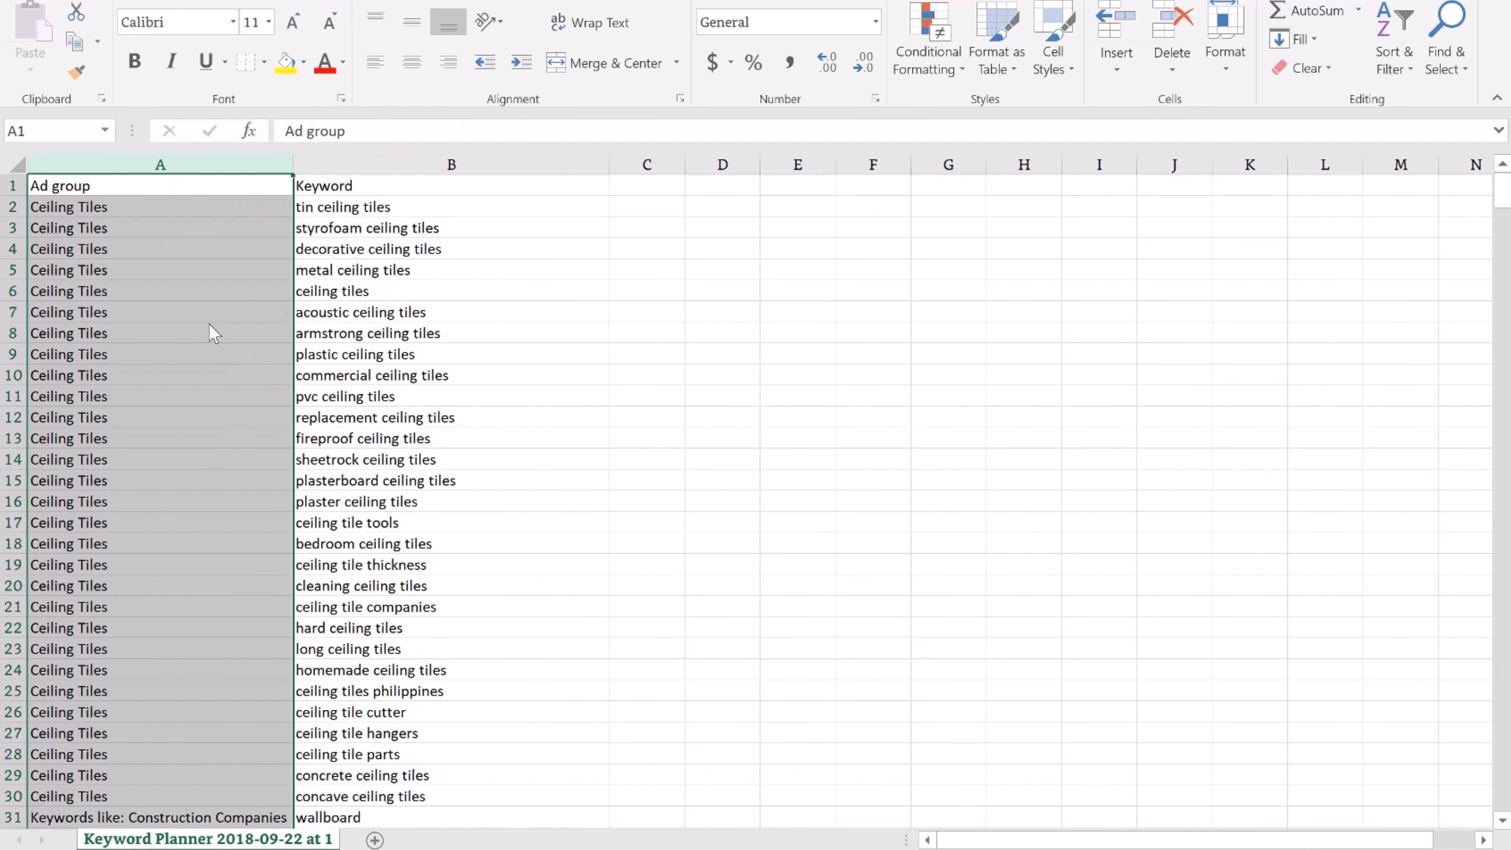
pyautogui.click(85, 189)
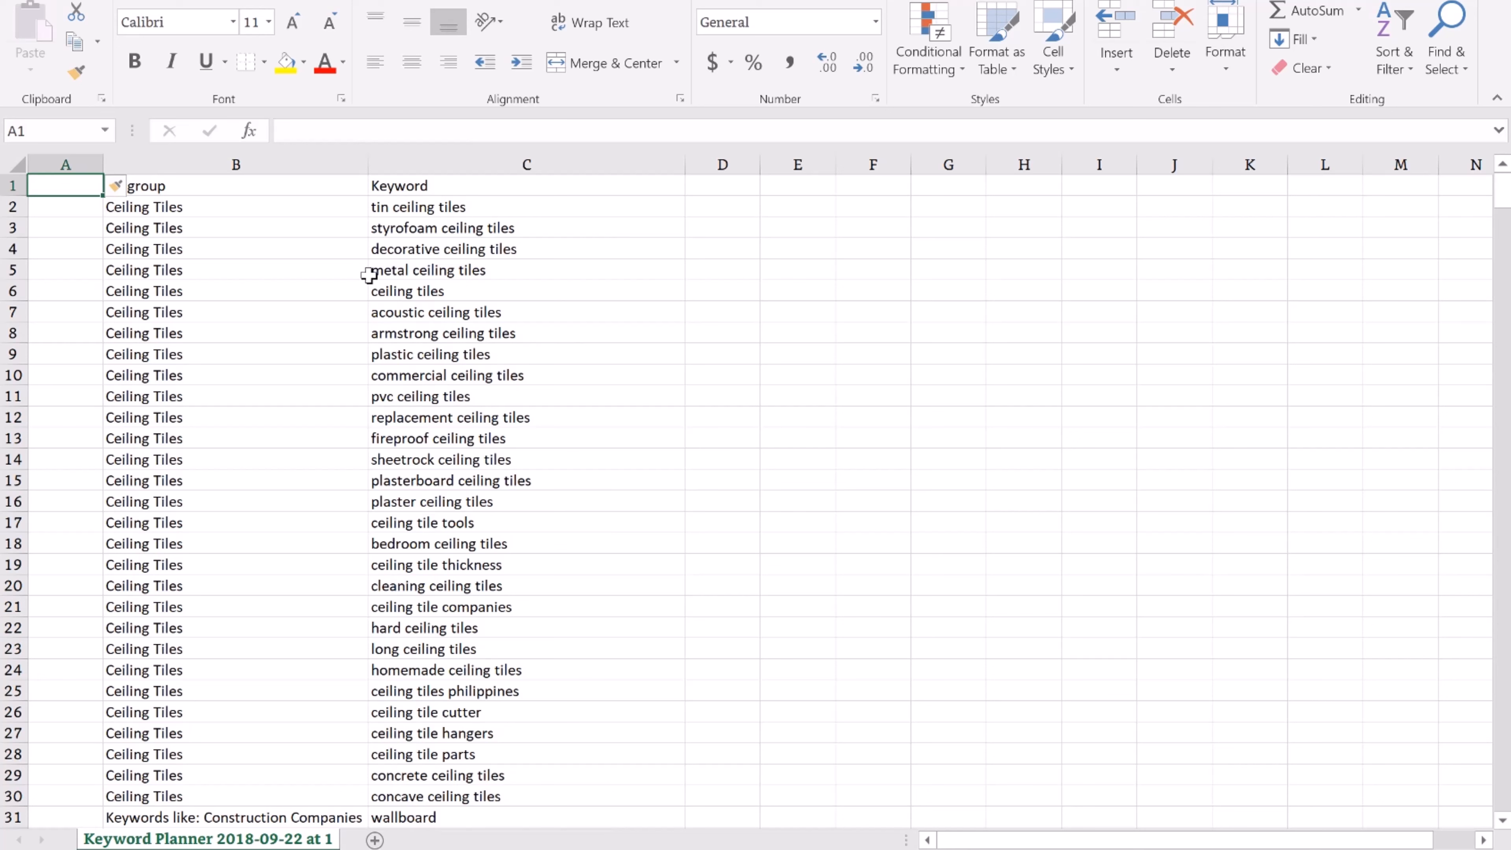
# Head column A 'Campaign' and fill 'Ceiling Construction' down every keyword row
pyautogui.write('Campa')
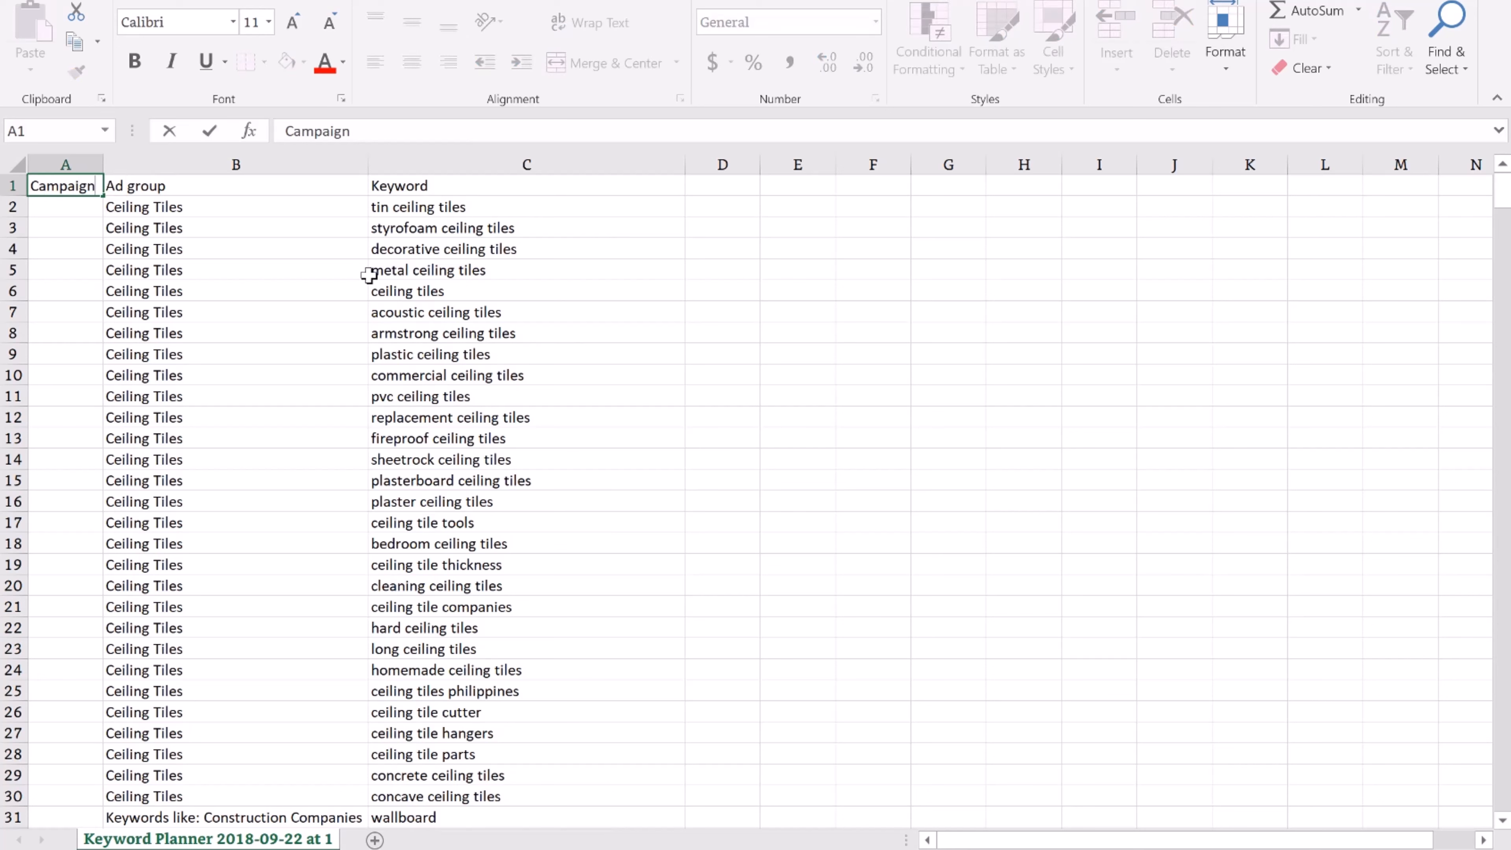
pyautogui.write('ign')
pyautogui.press('Return')
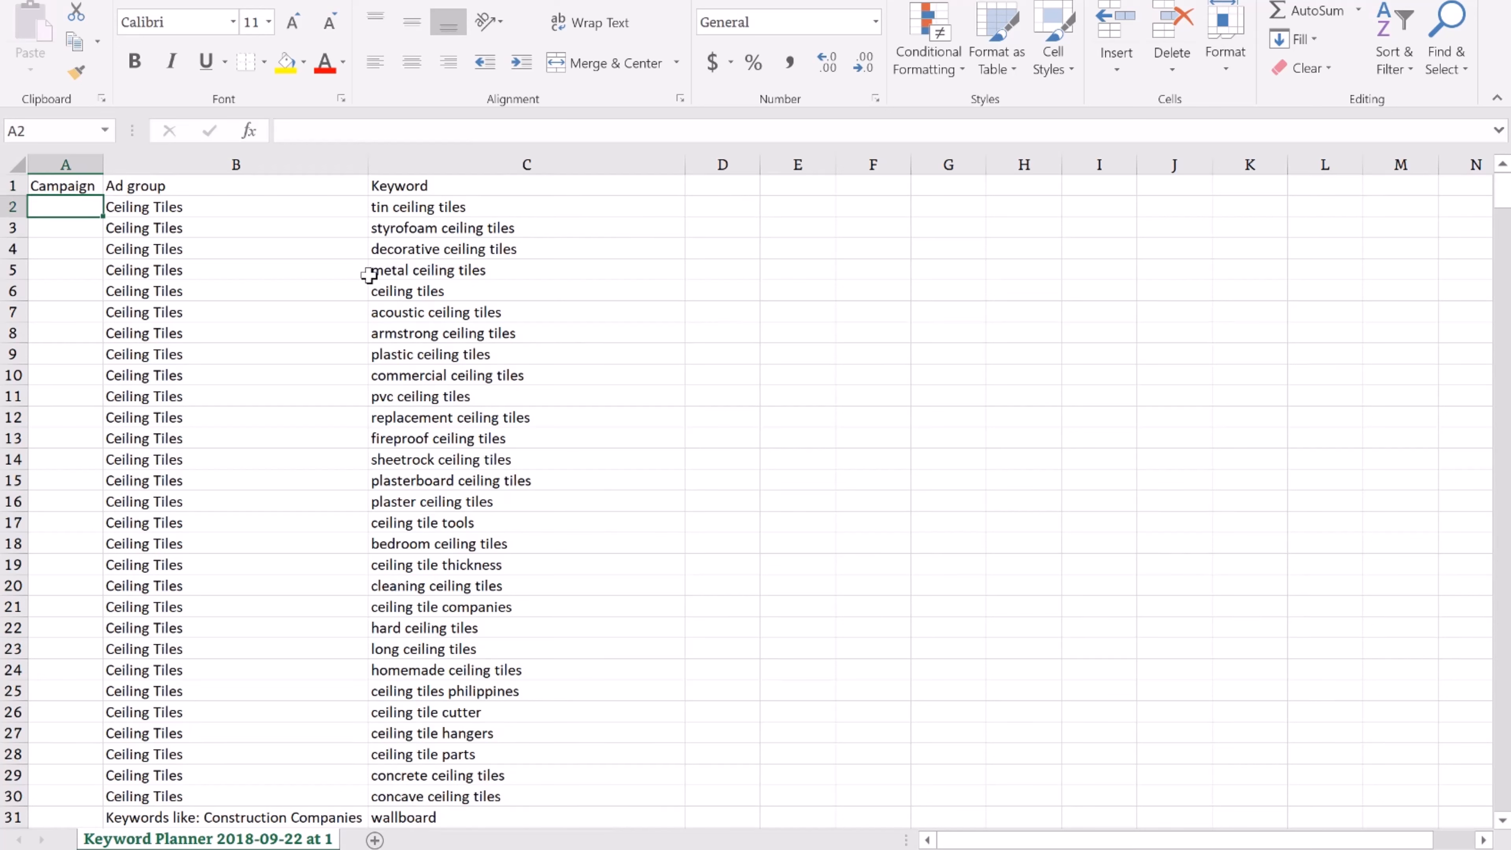
pyautogui.write('Ceiling')
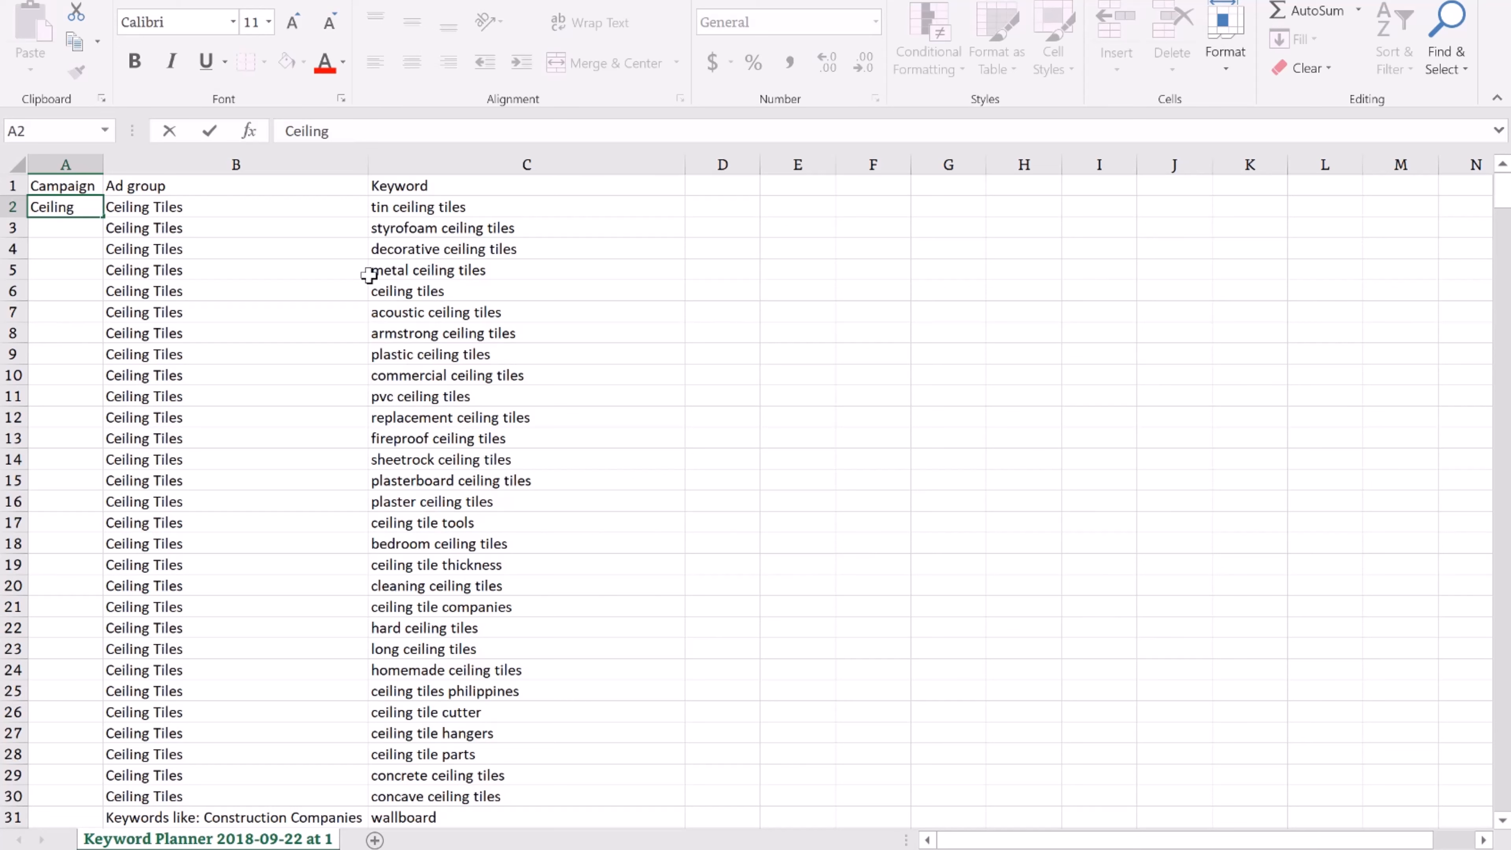
pyautogui.write(' Construction')
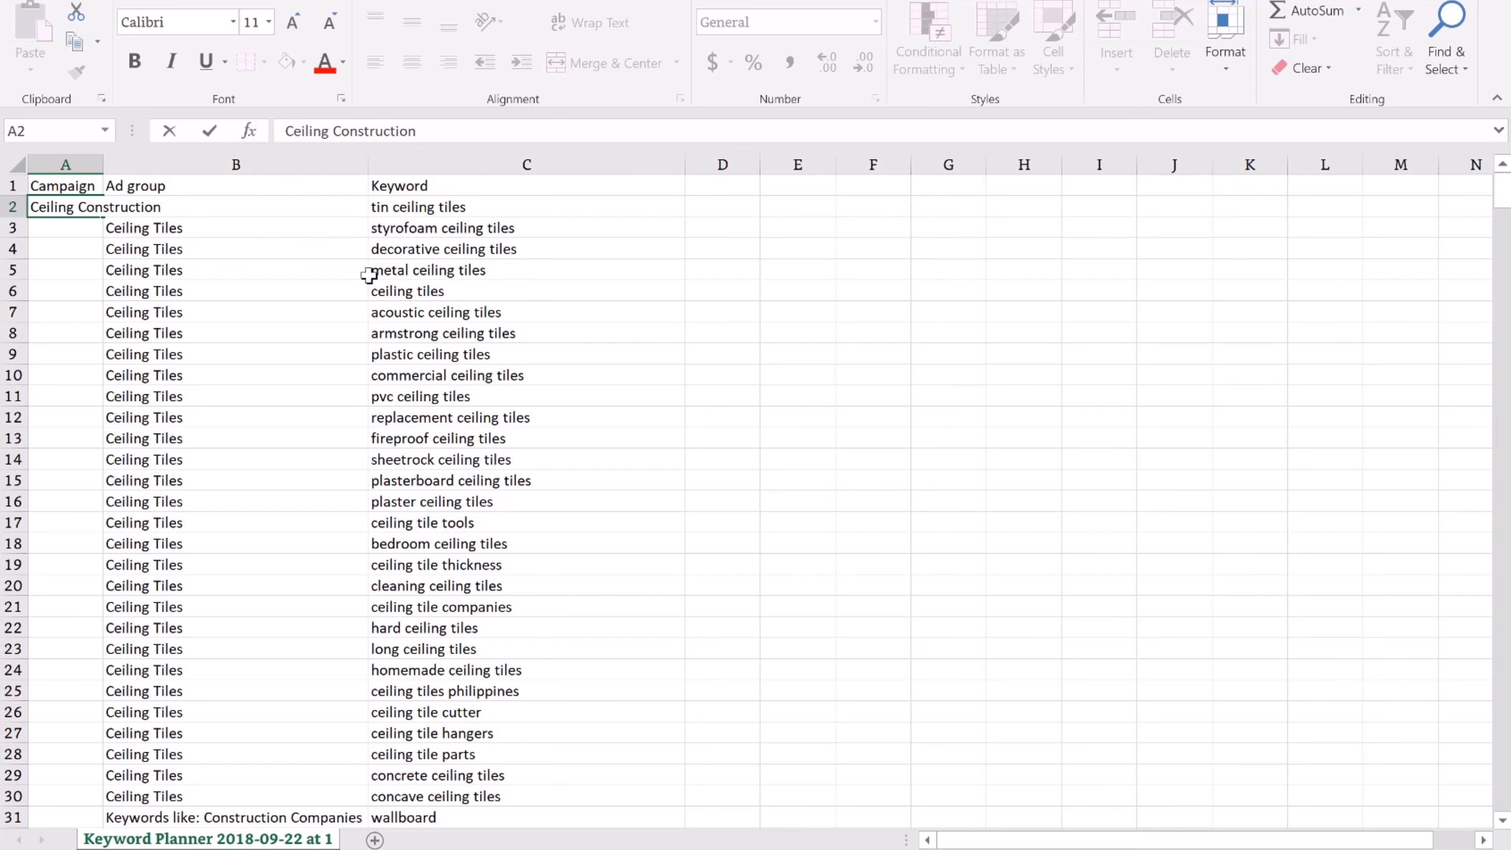
pyautogui.press('Return')
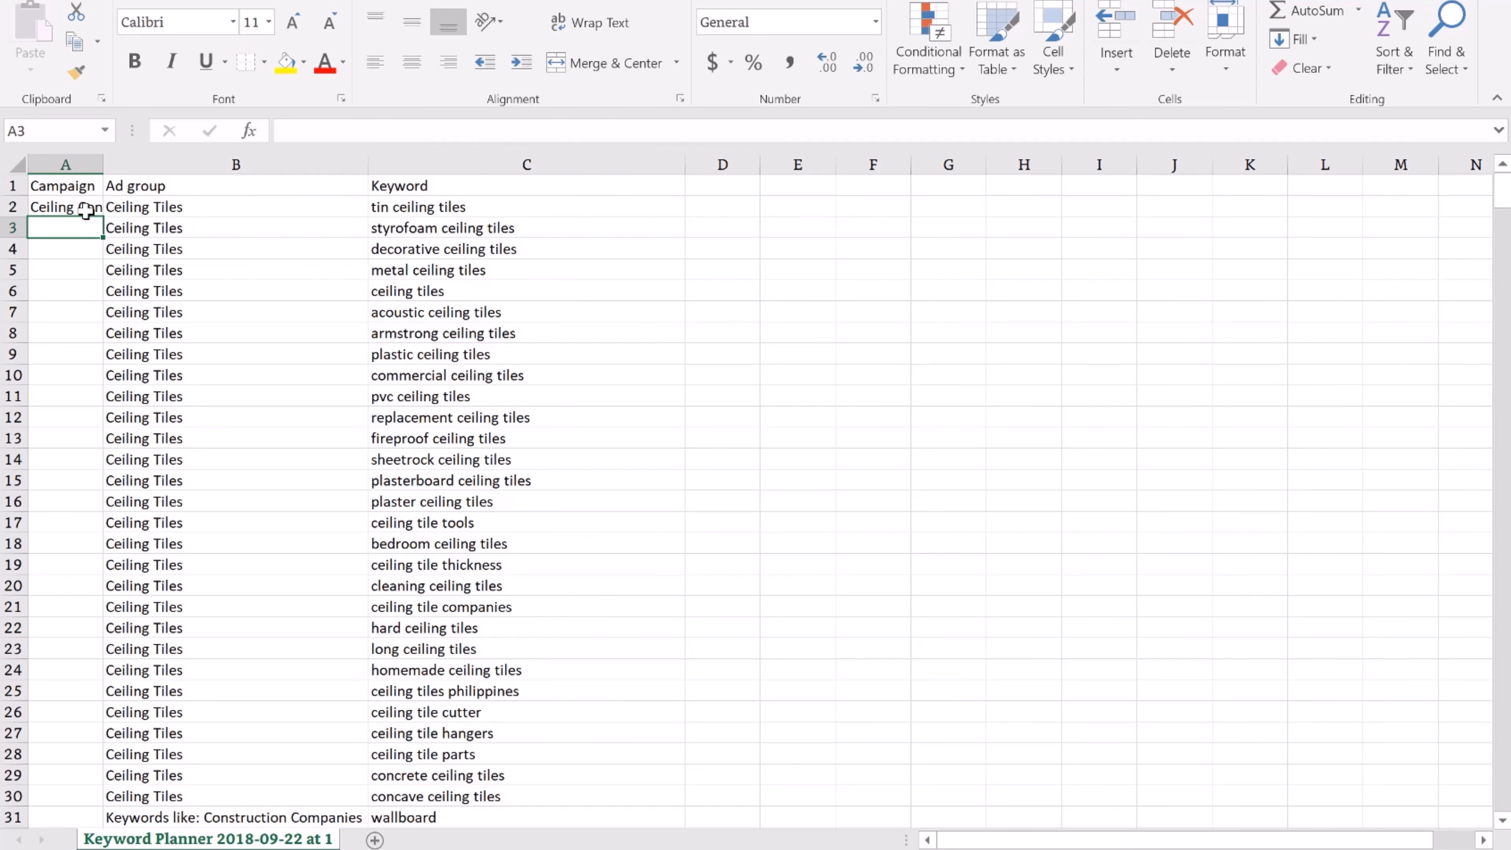
pyautogui.doubleClick(104, 164)
pyautogui.click(149, 208)
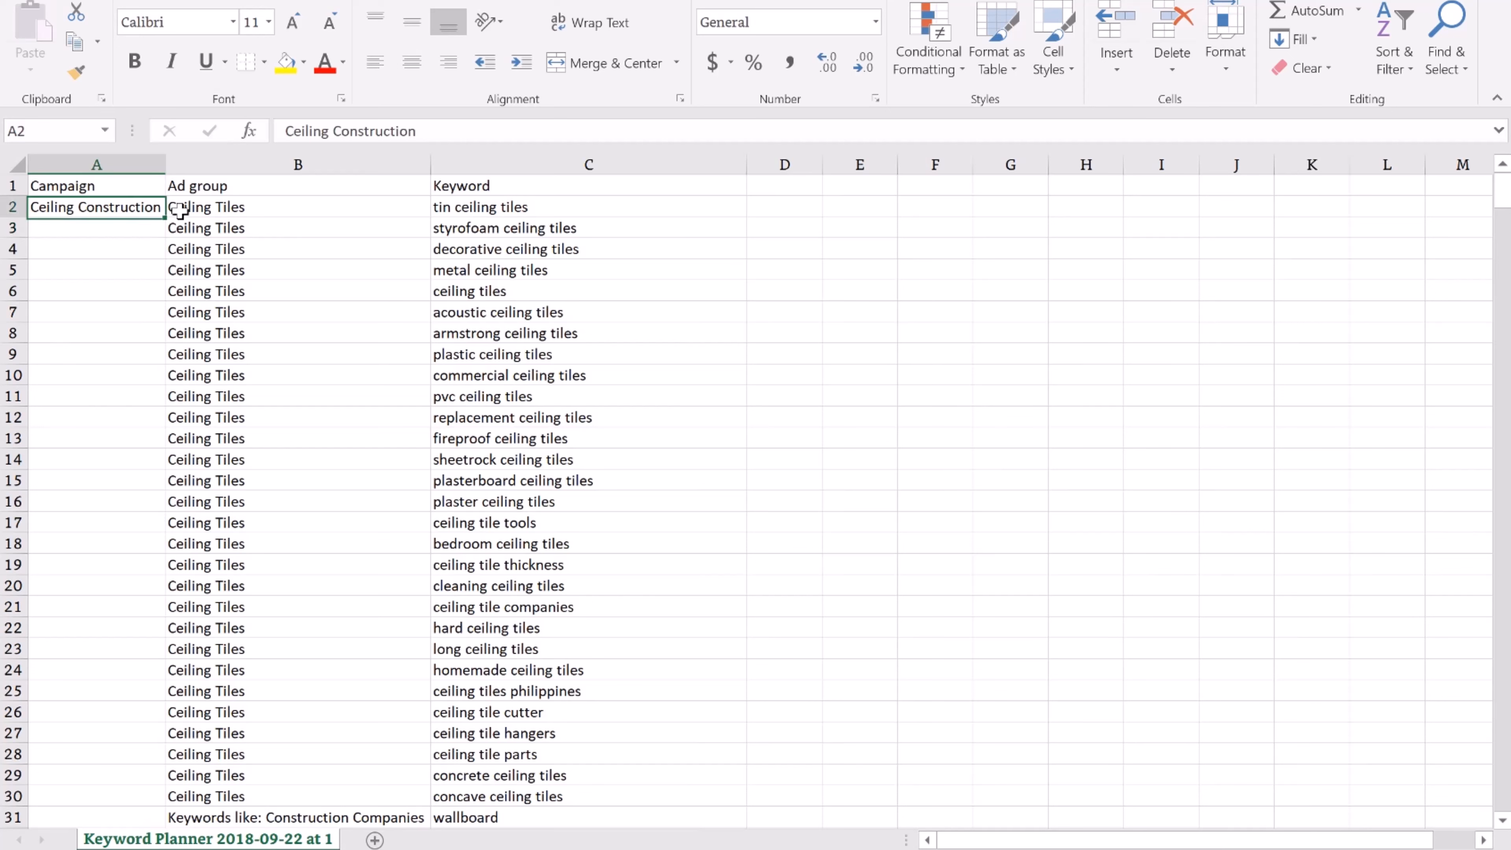
pyautogui.doubleClick(163, 216)
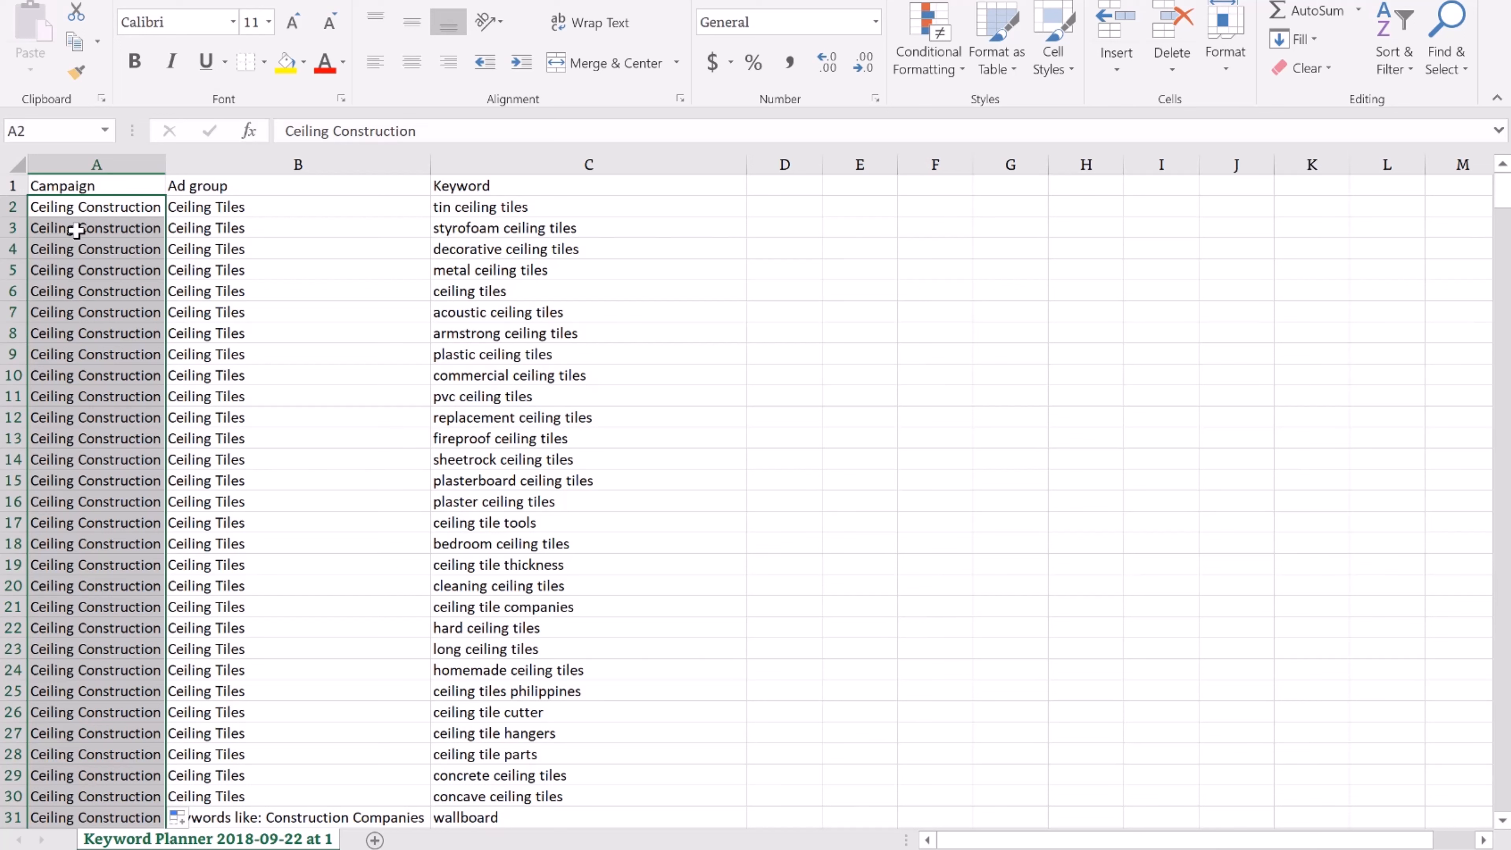
pyautogui.click(106, 189)
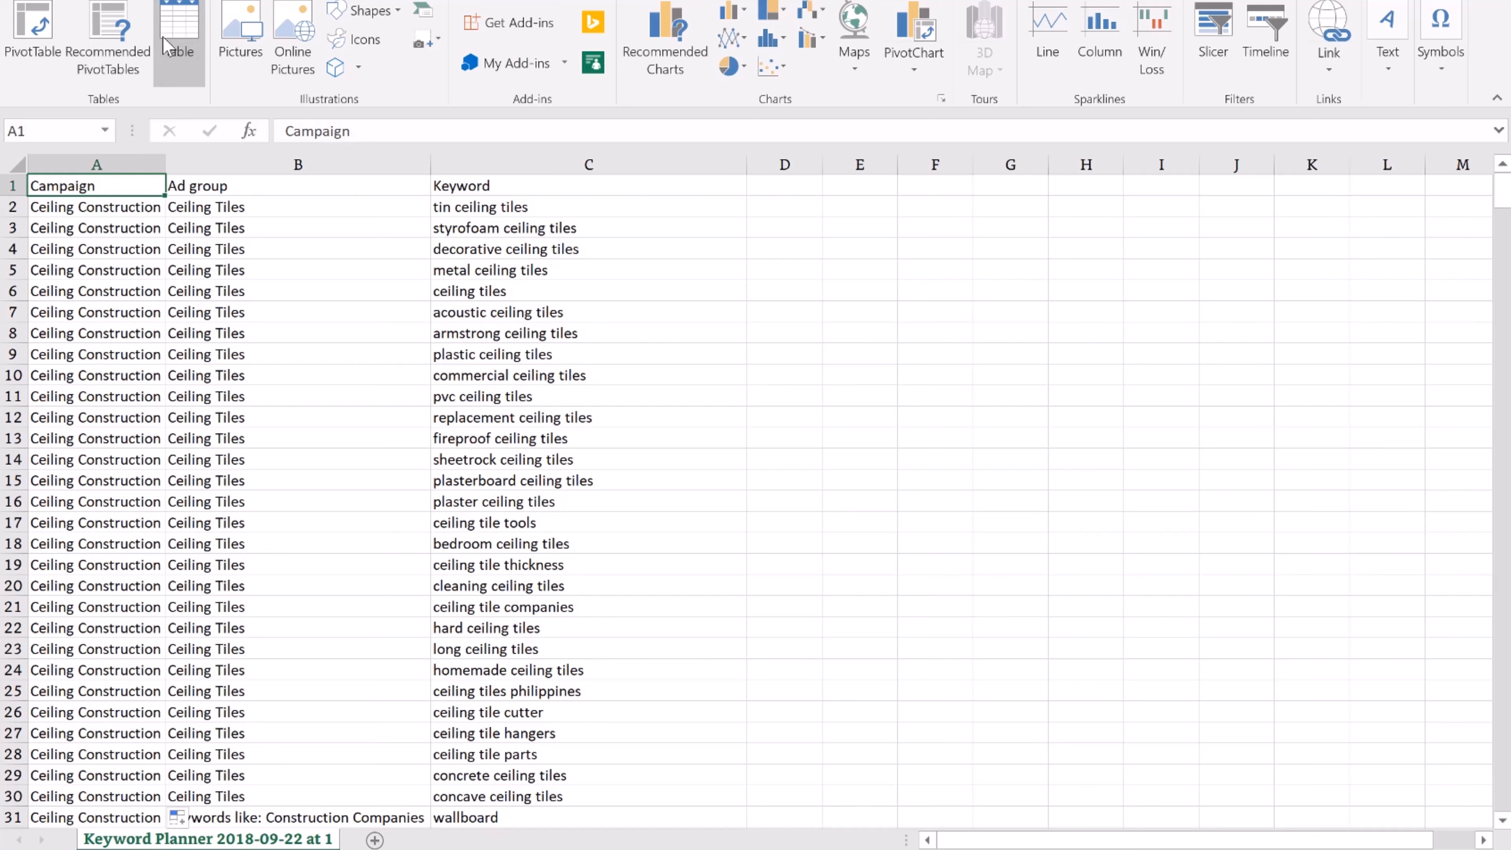
# Format the data in A1:C550 as Table1 with a header row
pyautogui.click(178, 36)
pyautogui.click(717, 336)
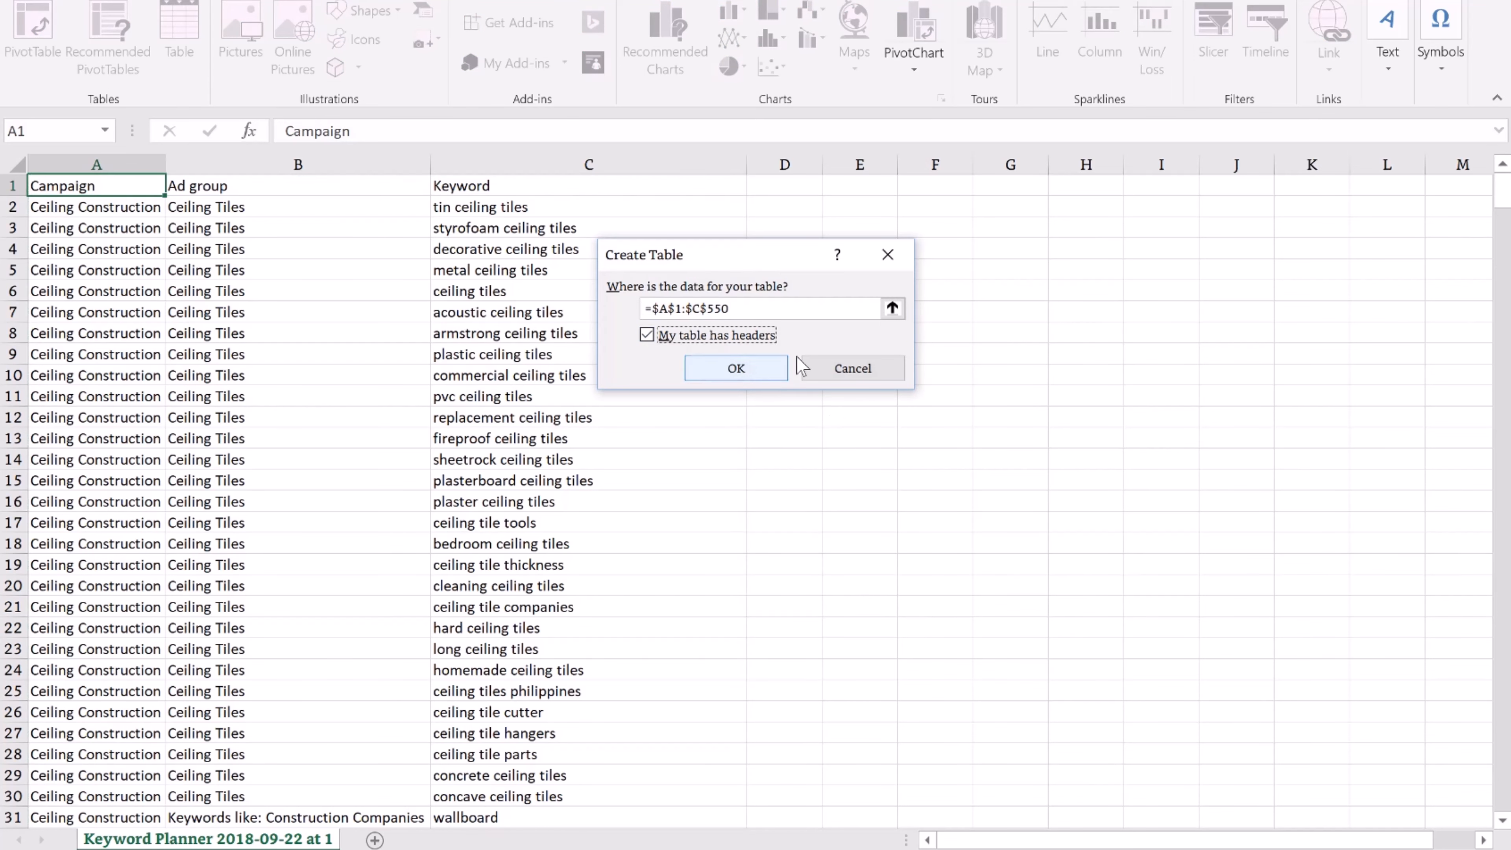
pyautogui.click(736, 367)
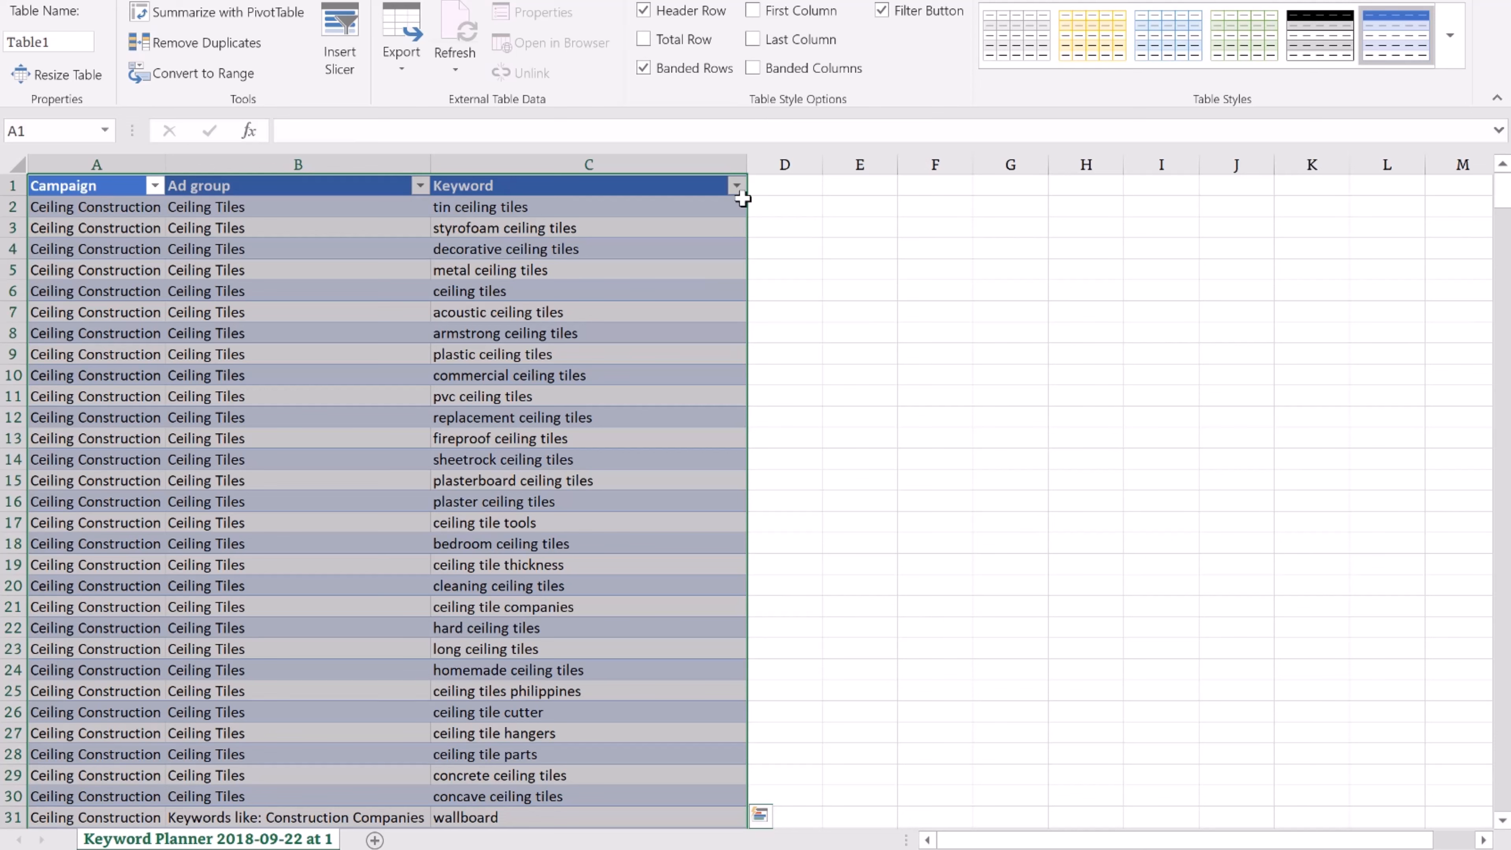
pyautogui.click(808, 211)
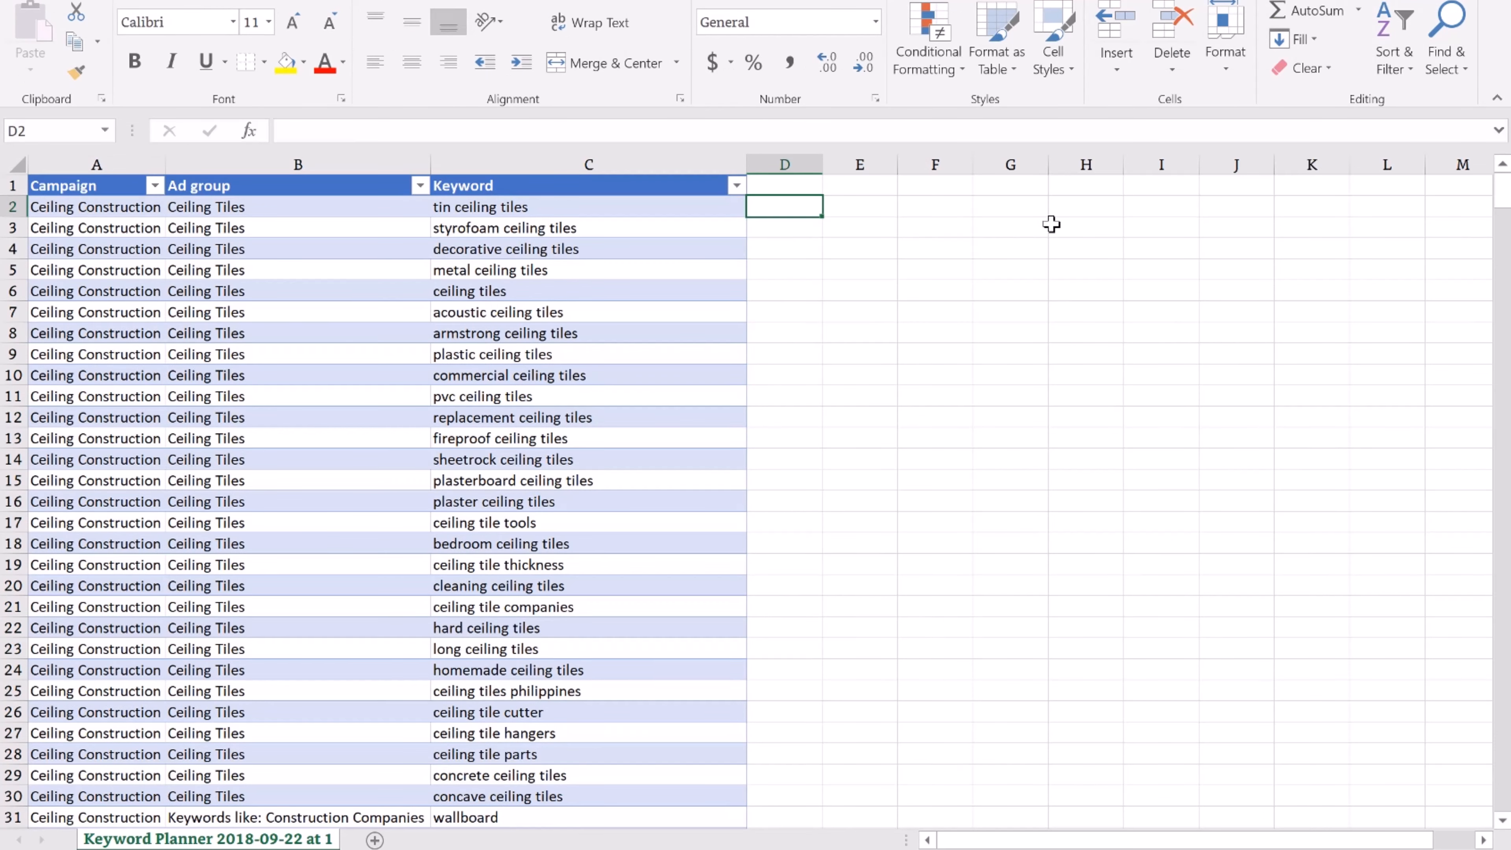
pyautogui.write('=')
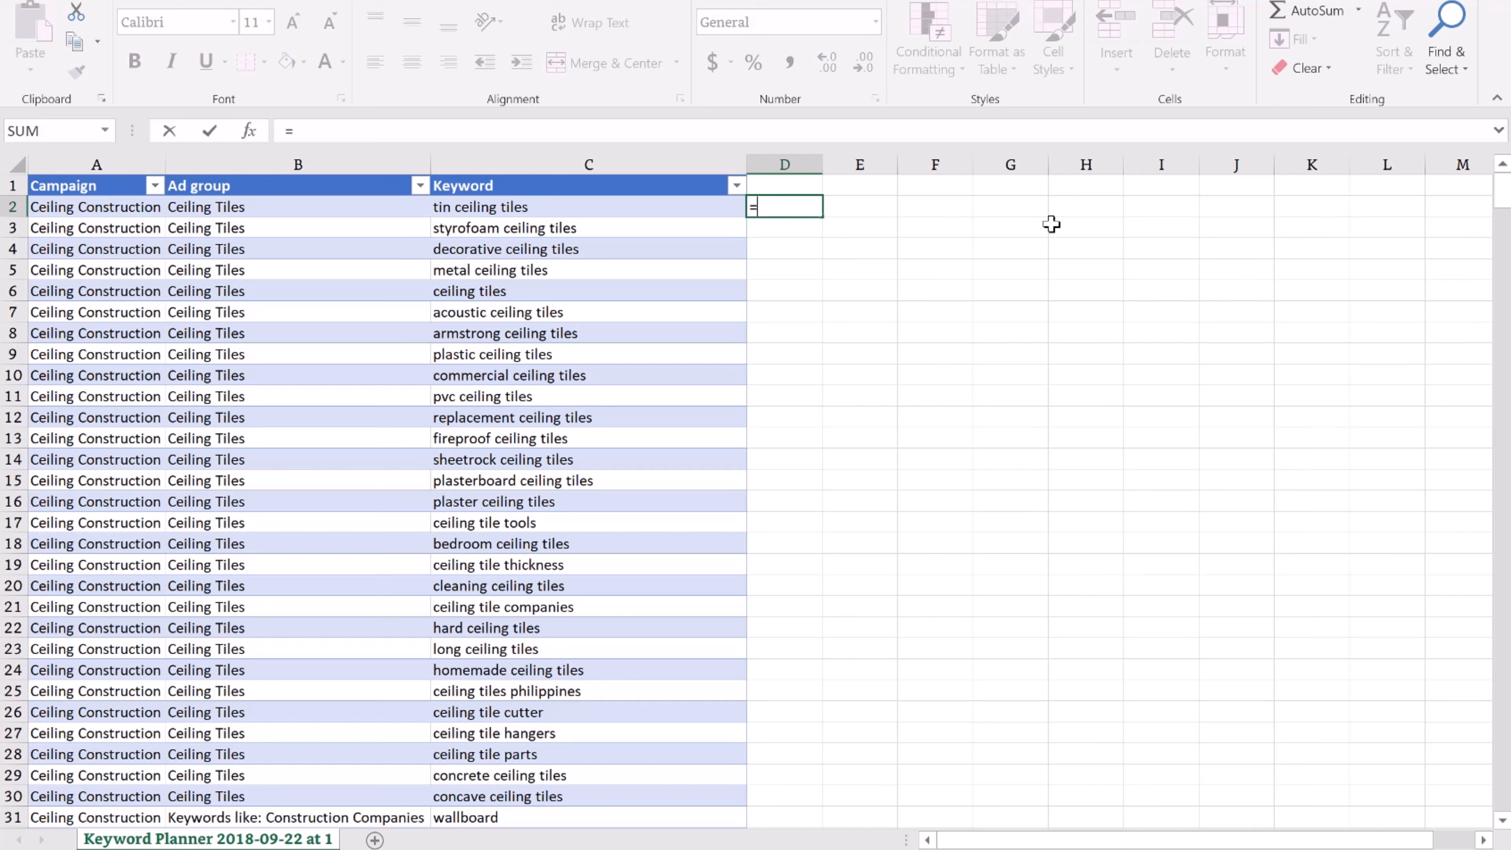
pyautogui.press('Left')
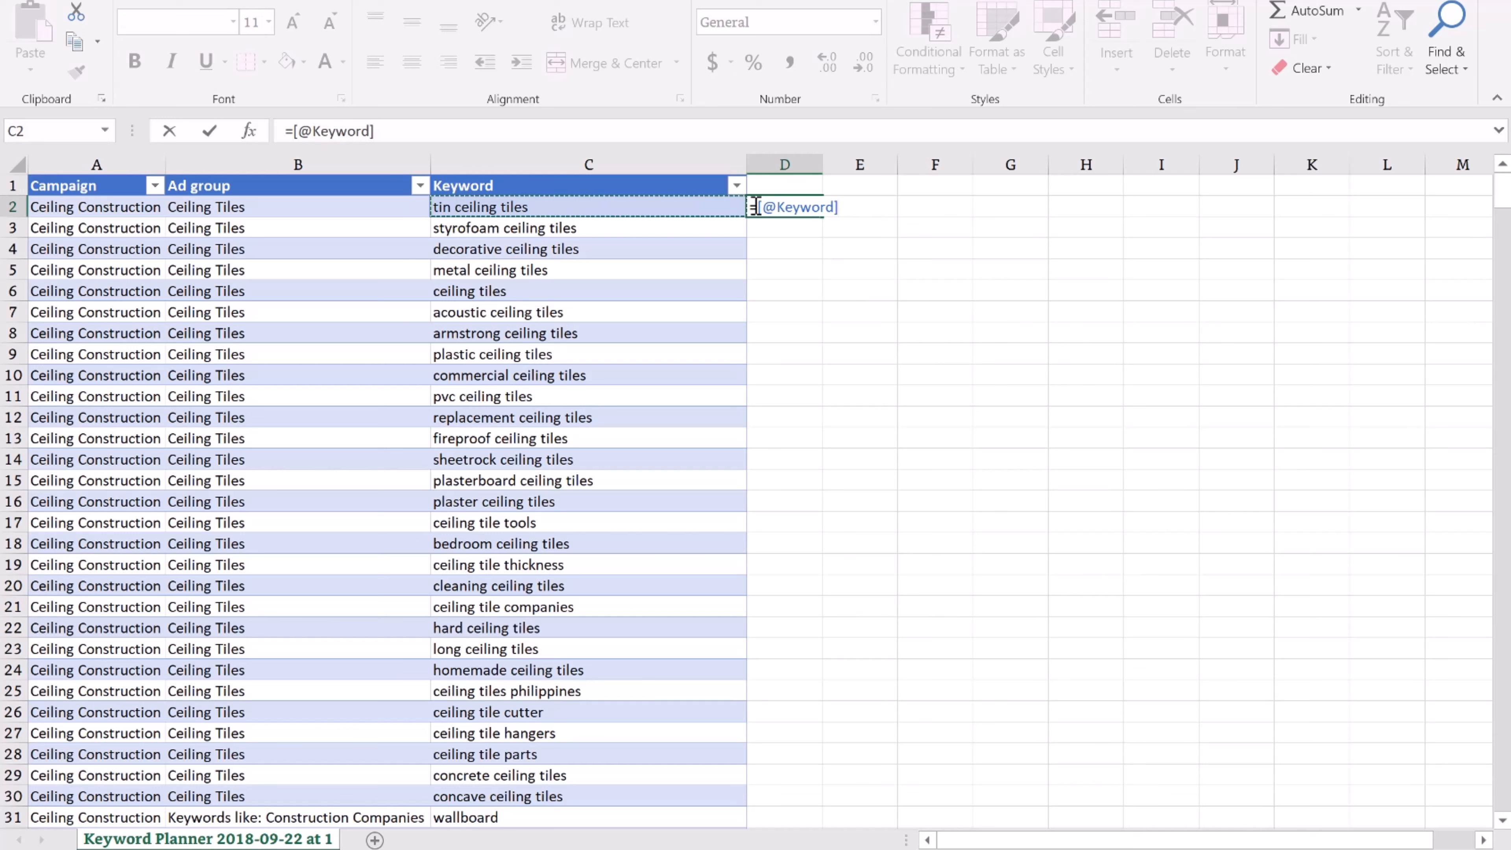
pyautogui.click(816, 203)
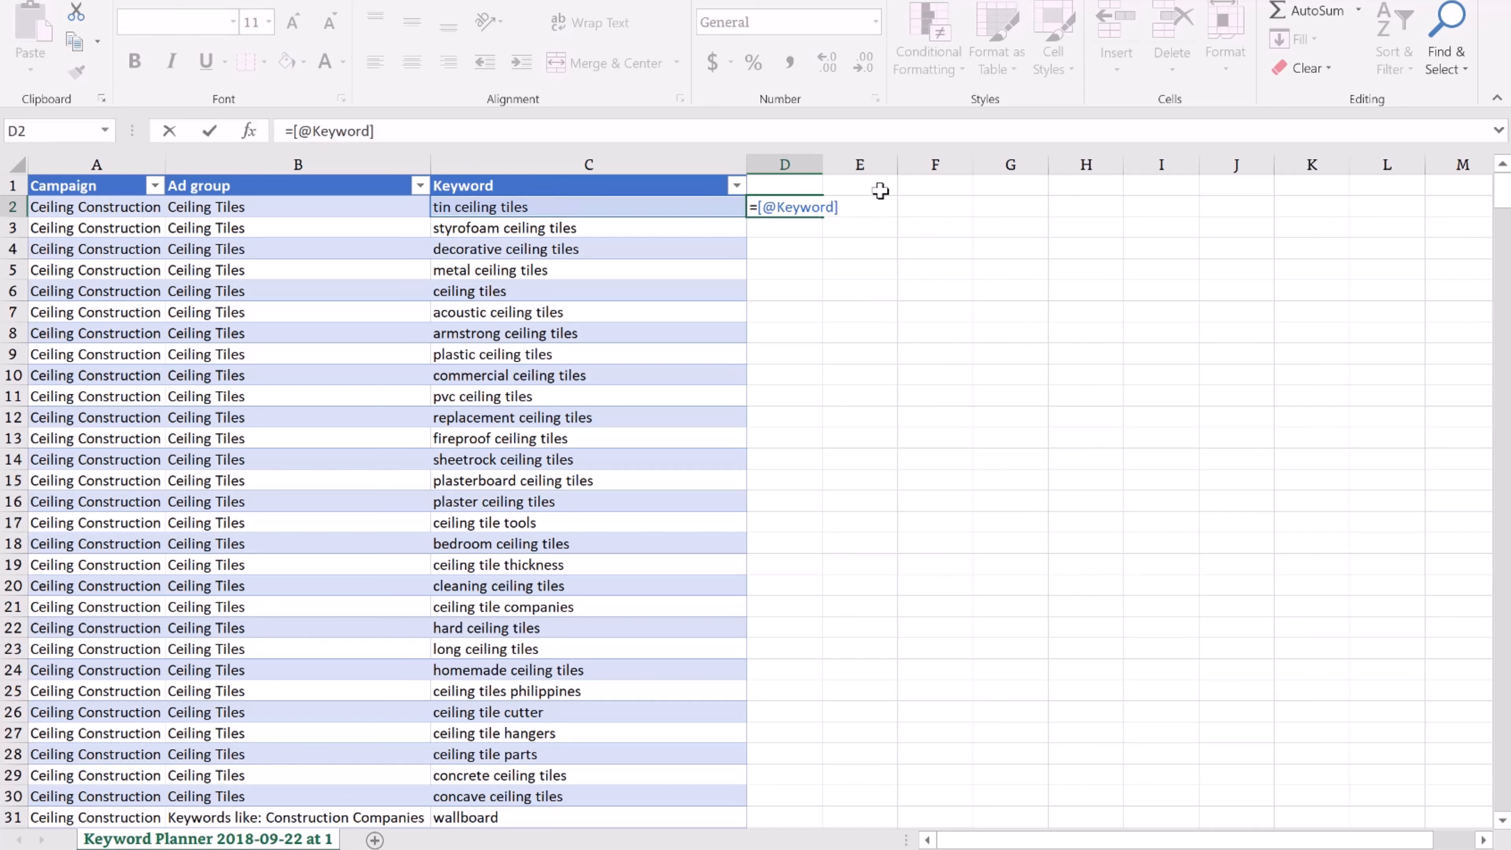
pyautogui.click(296, 130)
pyautogui.press('Escape')
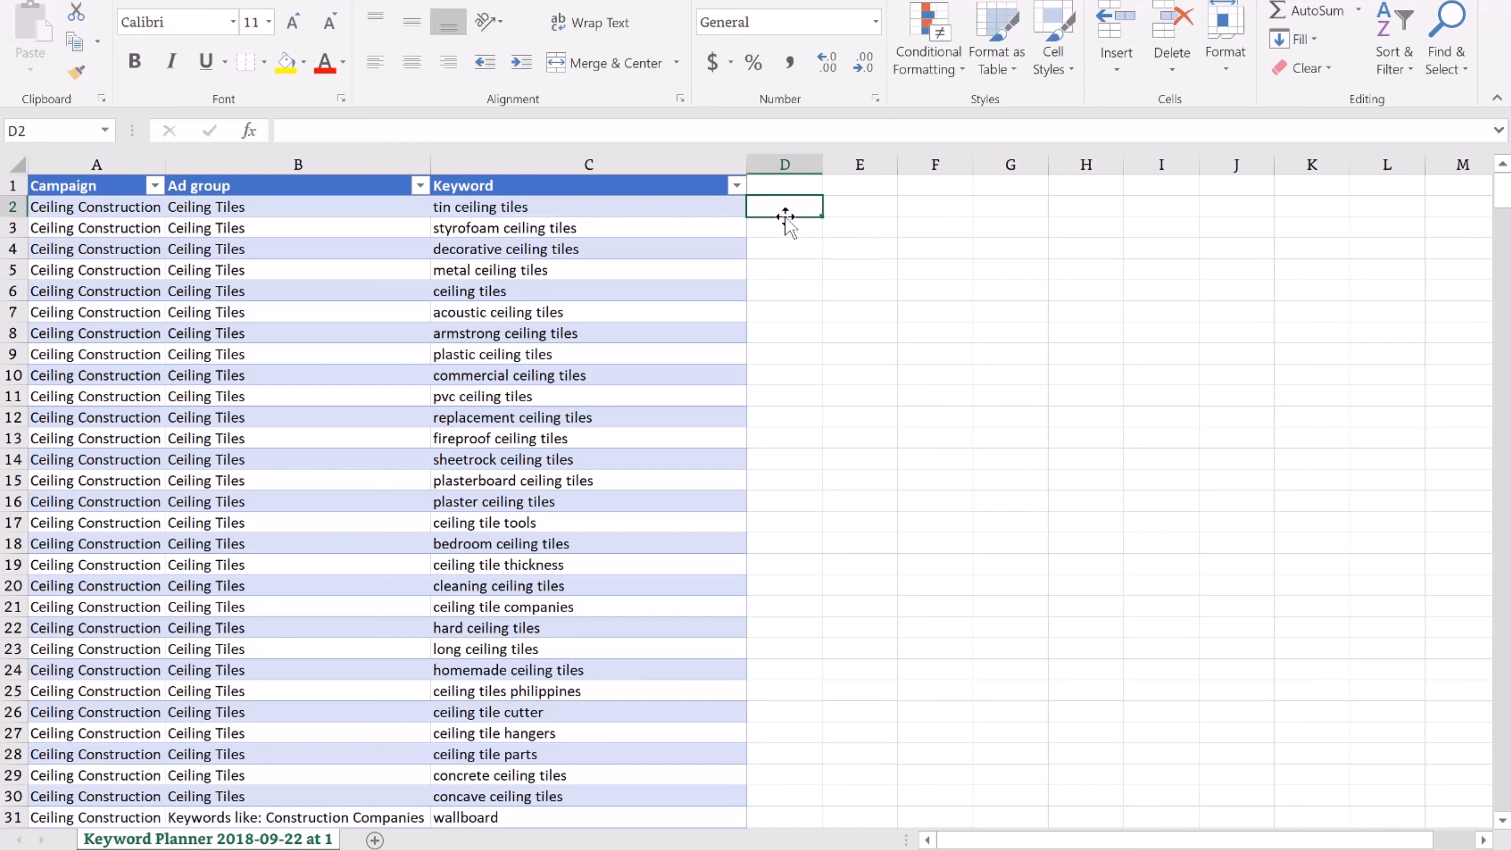
pyautogui.write('=')
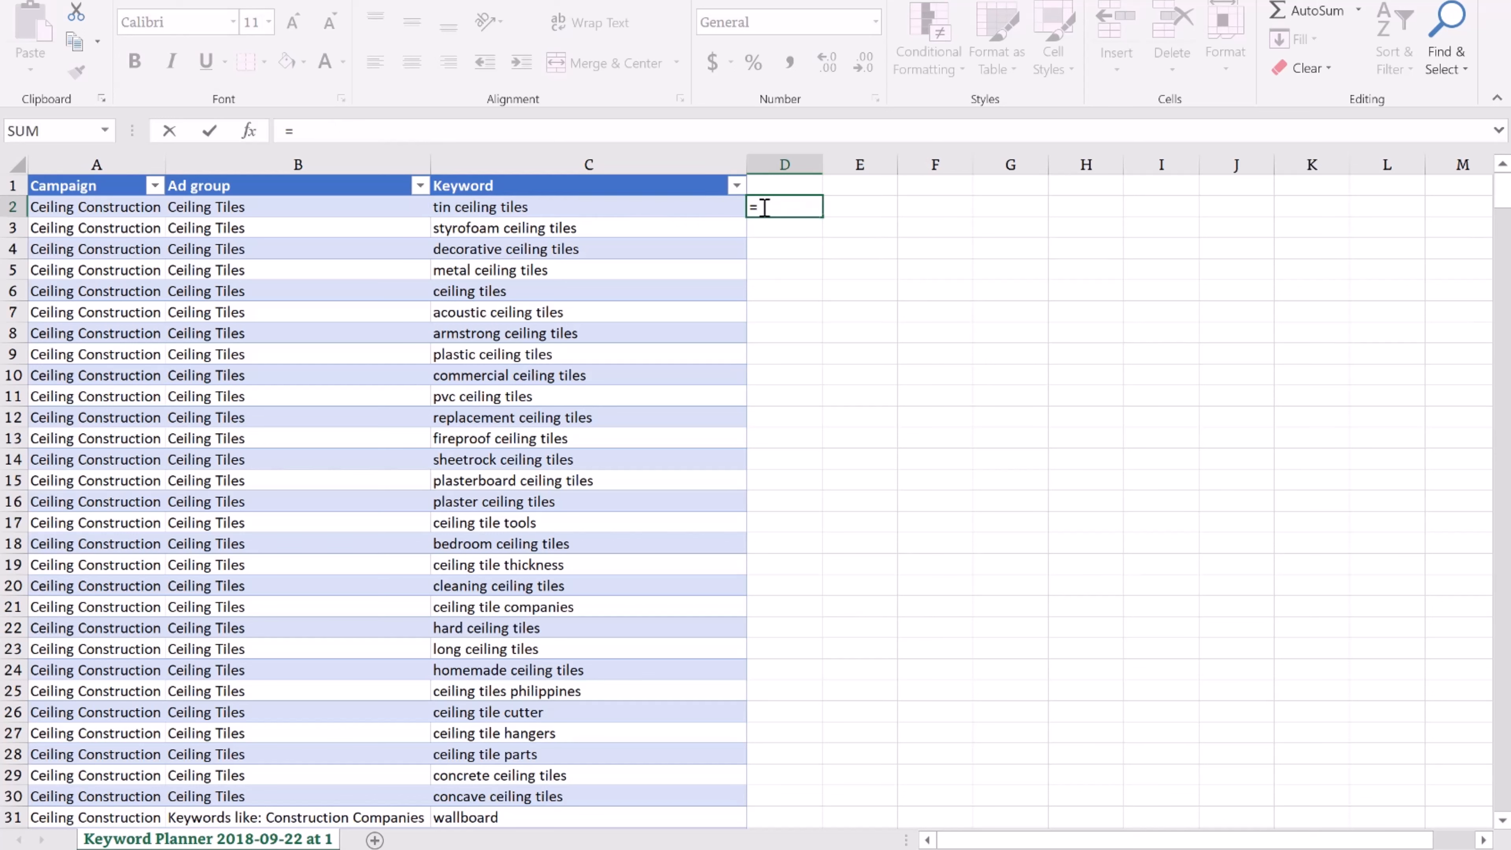
pyautogui.click(552, 136)
pyautogui.write('"+"&')
pyautogui.click(560, 206)
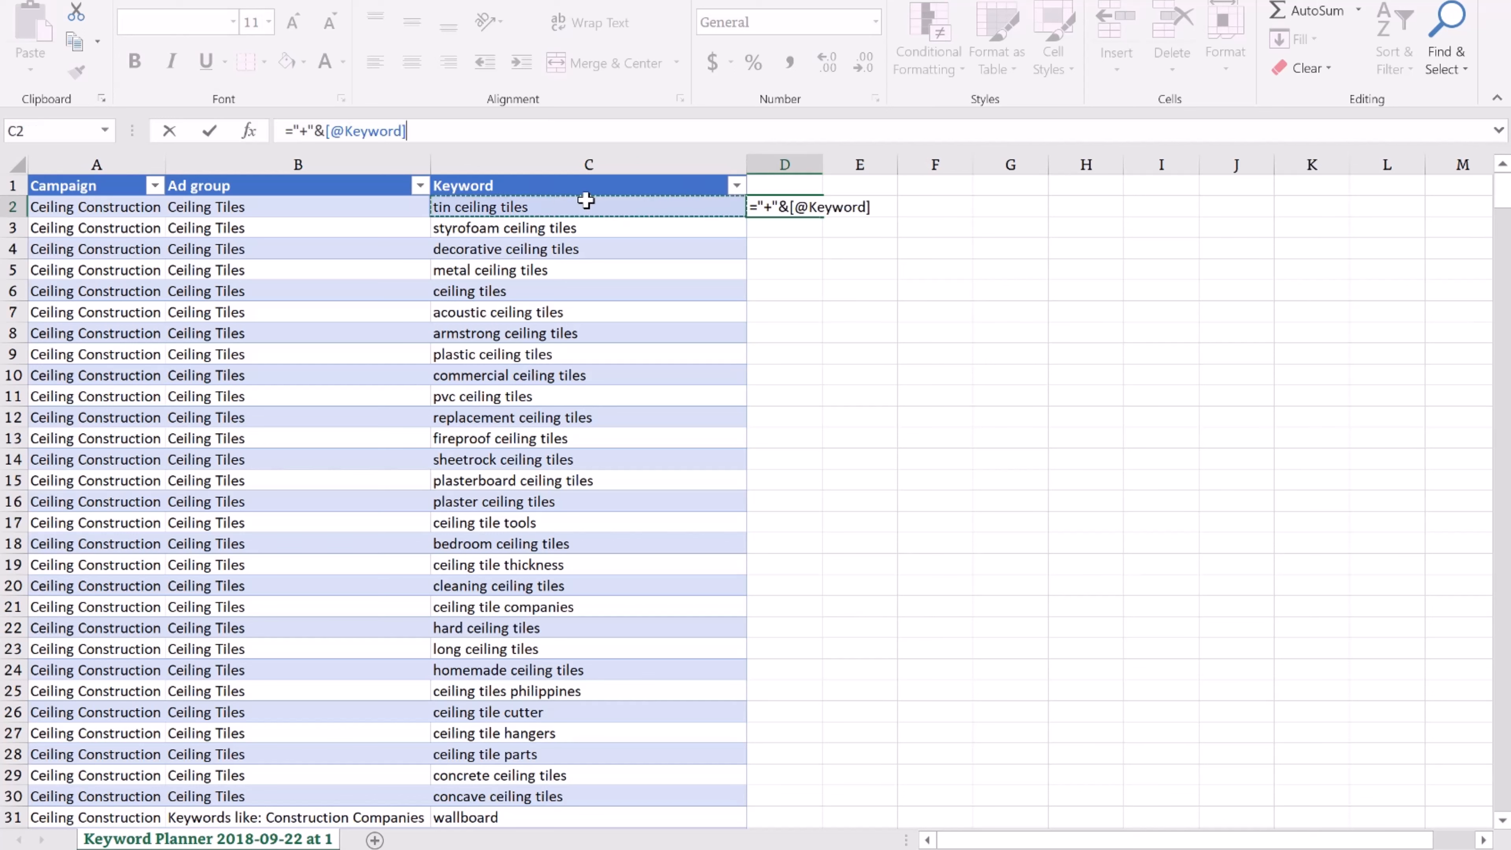
pyautogui.press('Return')
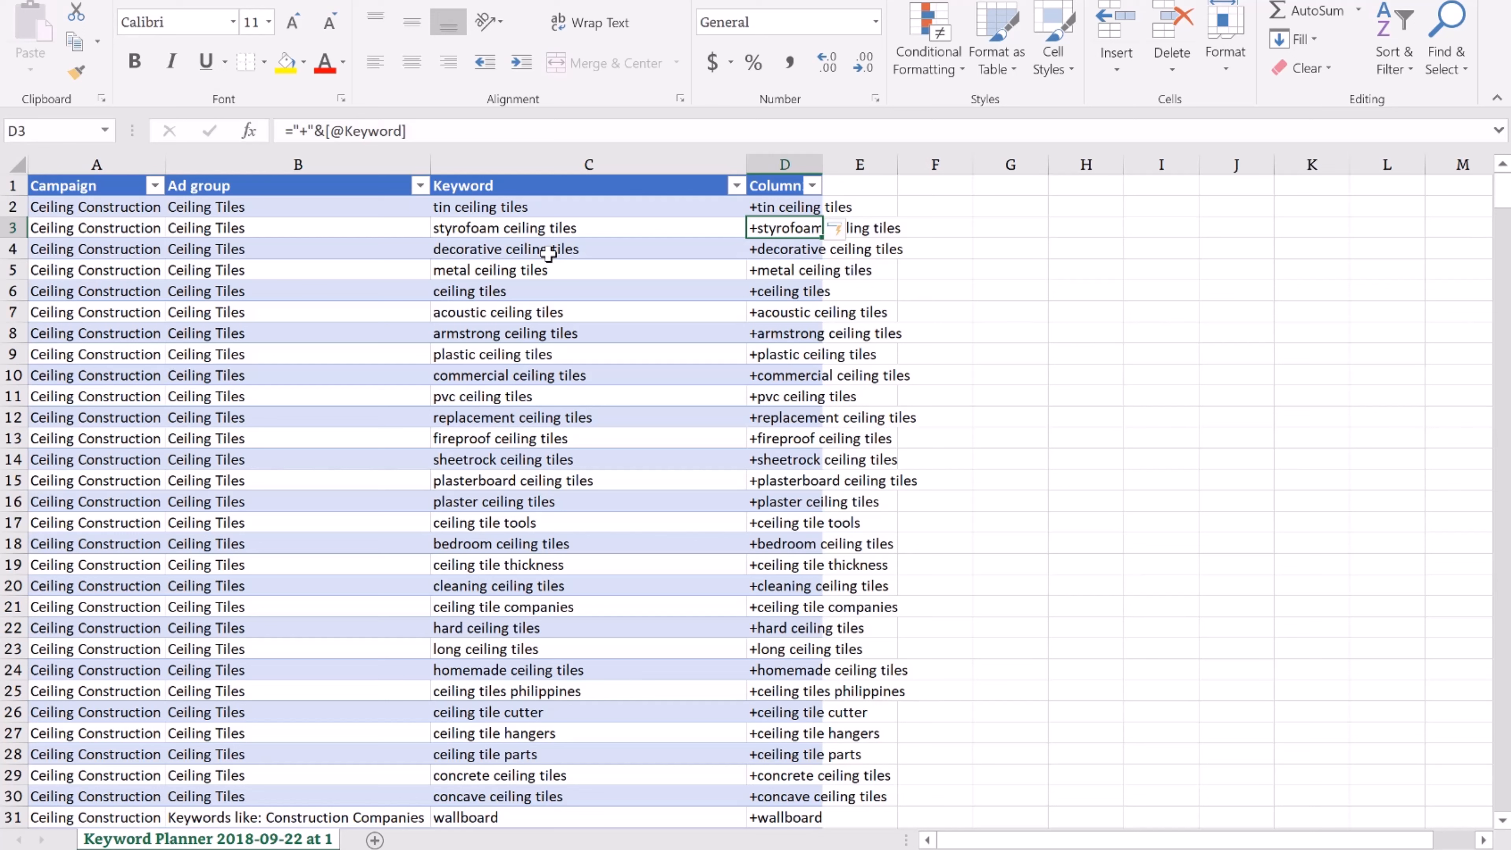
pyautogui.click(500, 210)
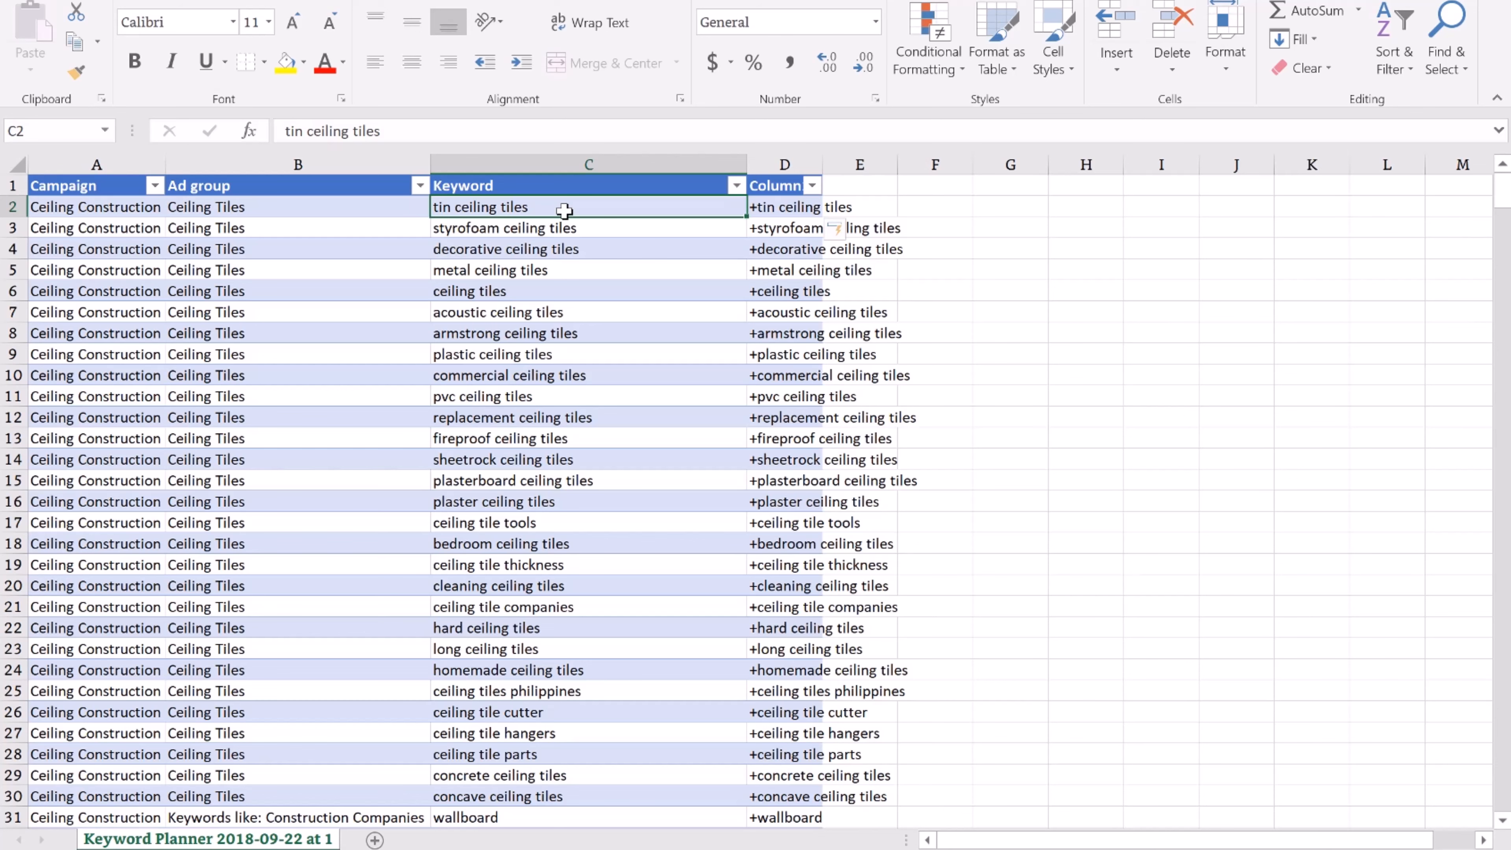
pyautogui.hotkey('ctrl', 'shift', 'Down')
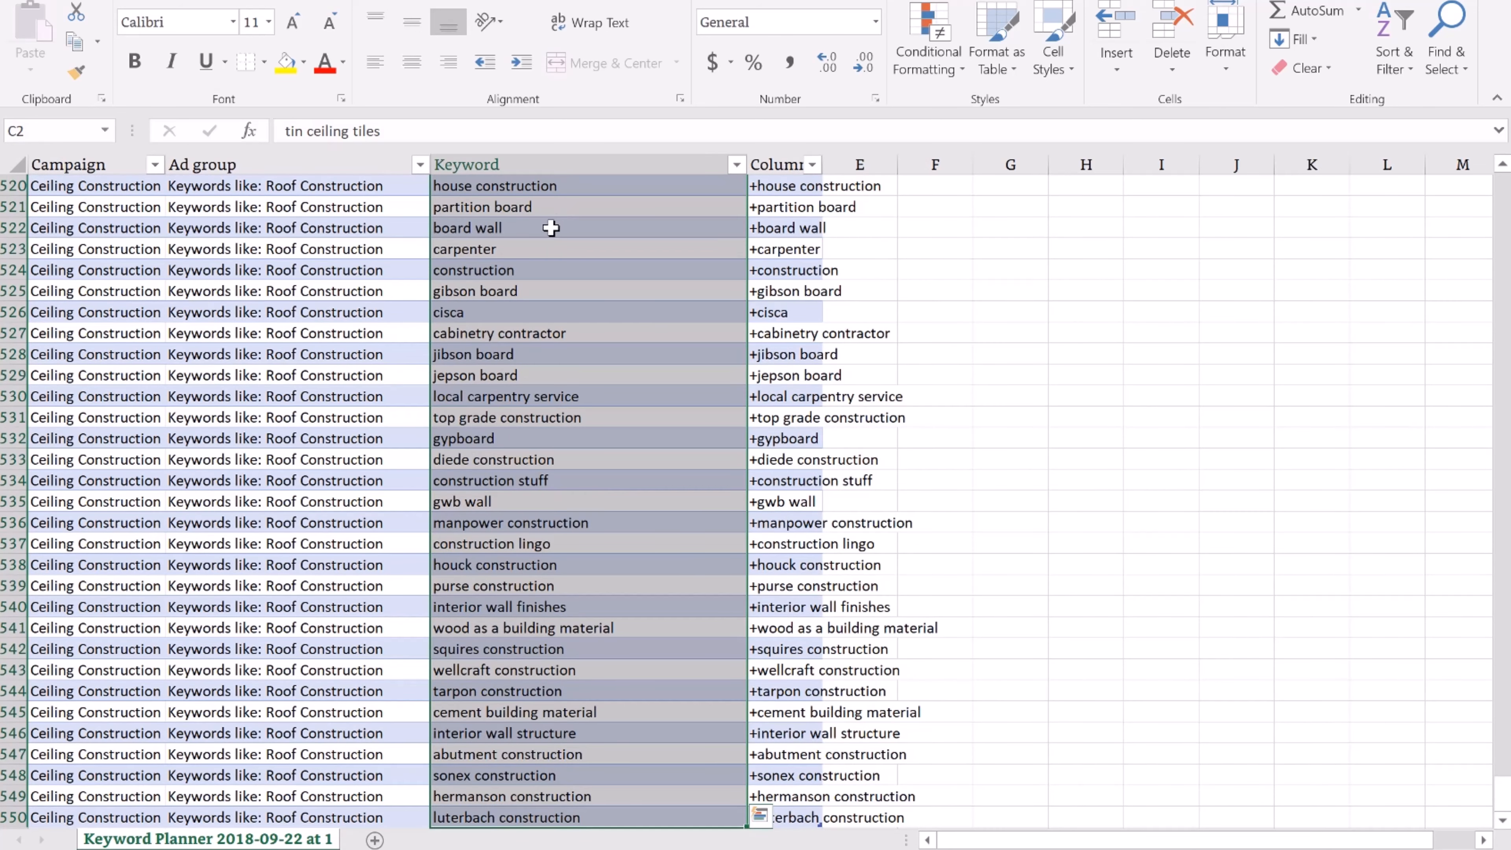
# Replace every space in the selected keywords with a plus sign (1196 replacements)
pyautogui.rightClick(554, 230)
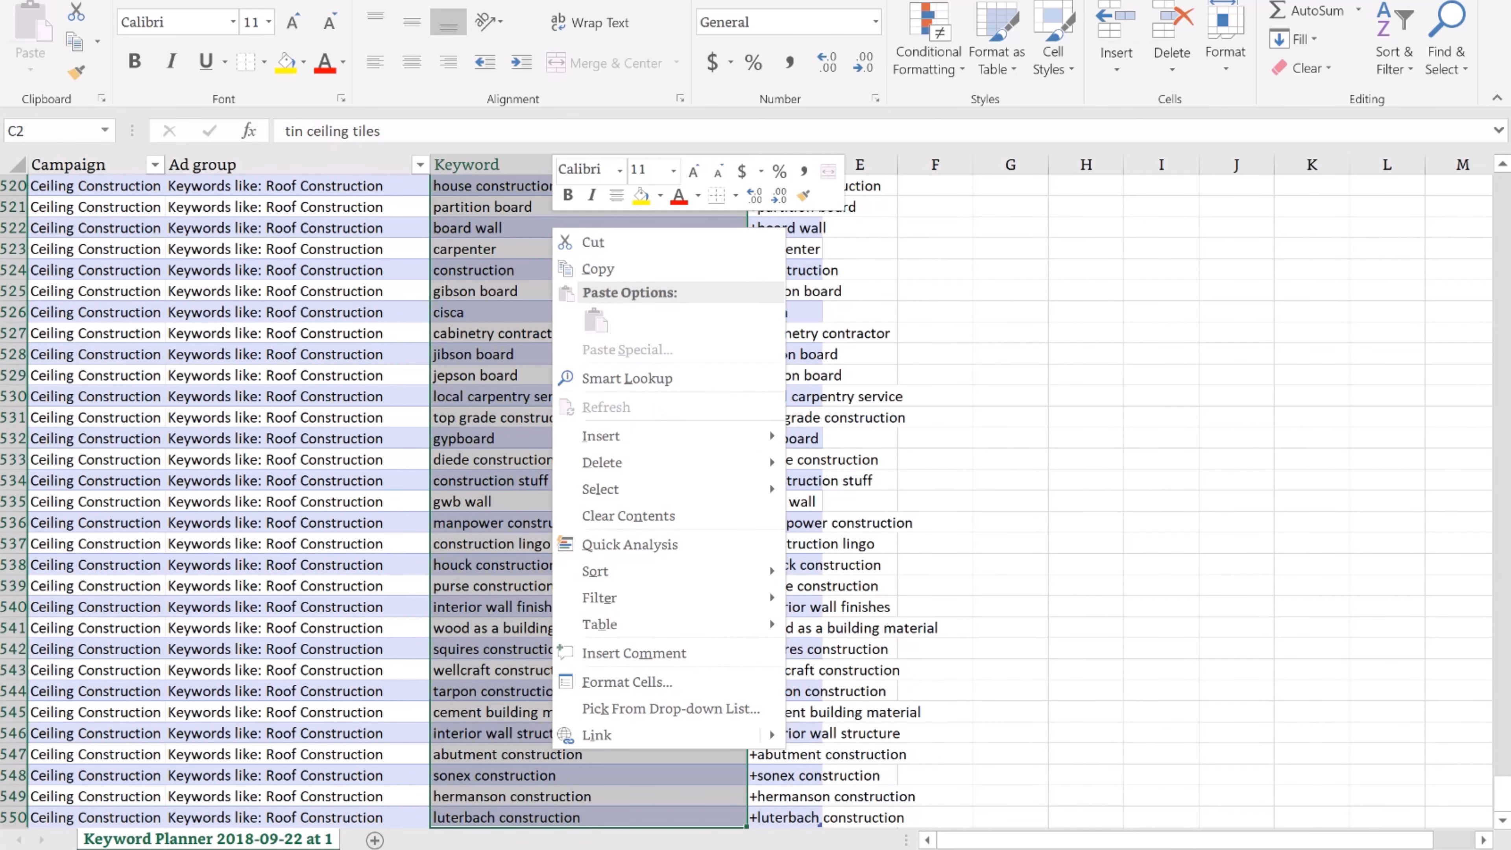
pyautogui.press('Escape')
pyautogui.hotkey('ctrl', 'f')
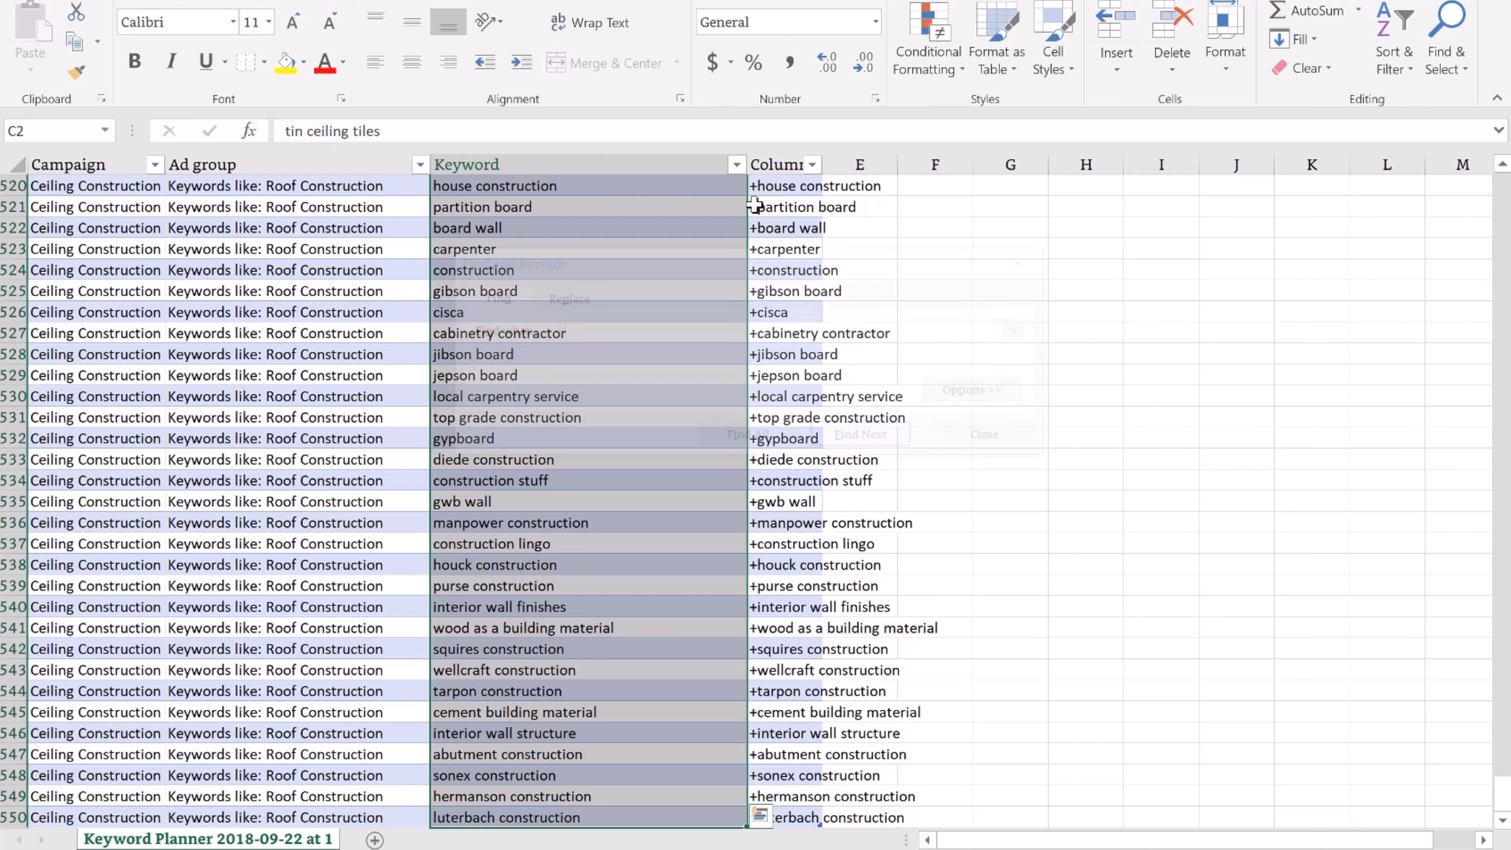
pyautogui.click(562, 296)
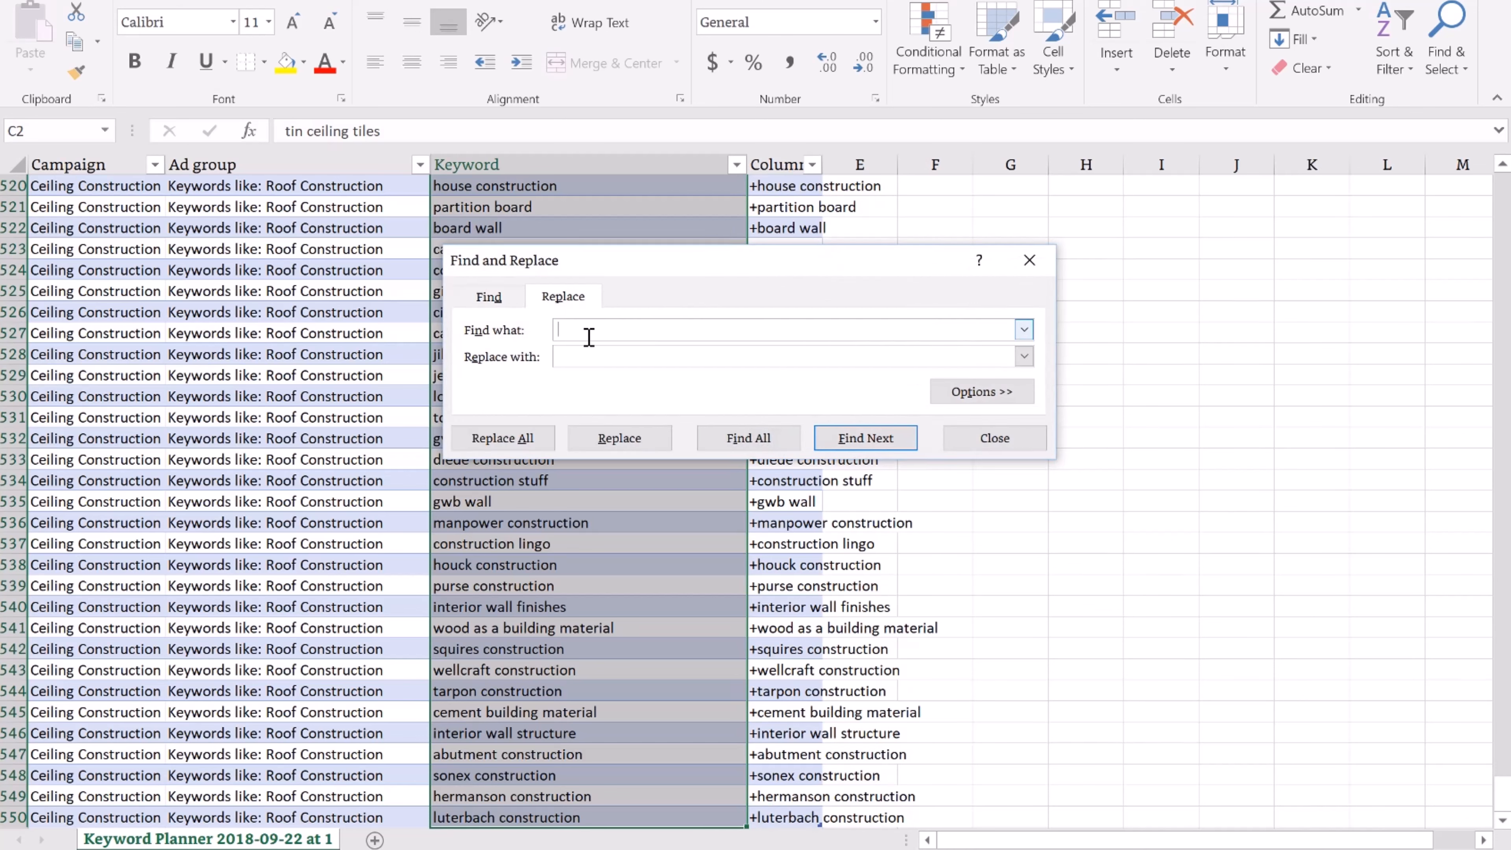
pyautogui.click(707, 356)
pyautogui.click(591, 351)
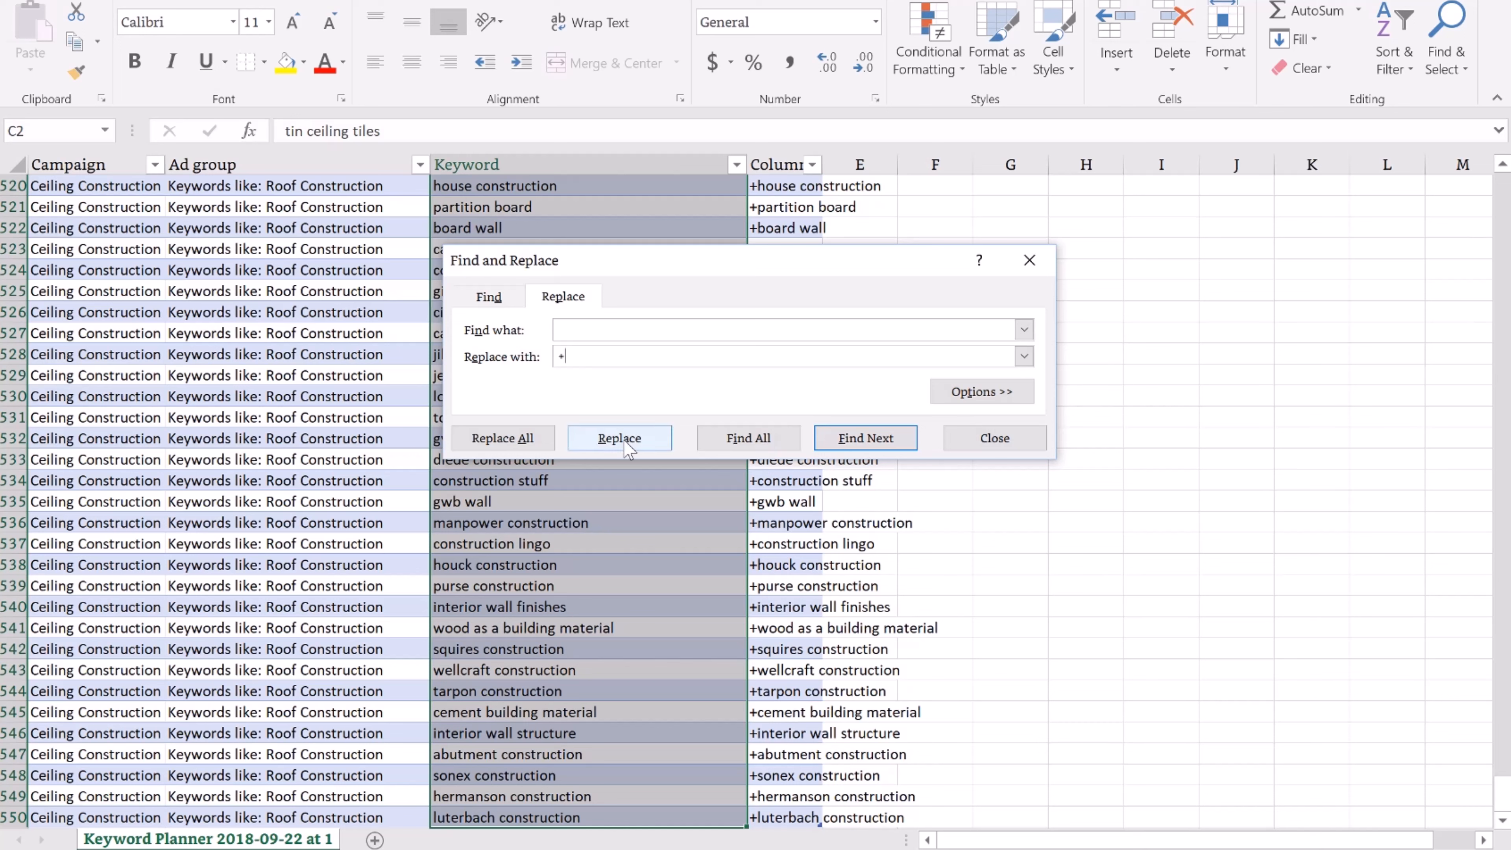
pyautogui.click(529, 447)
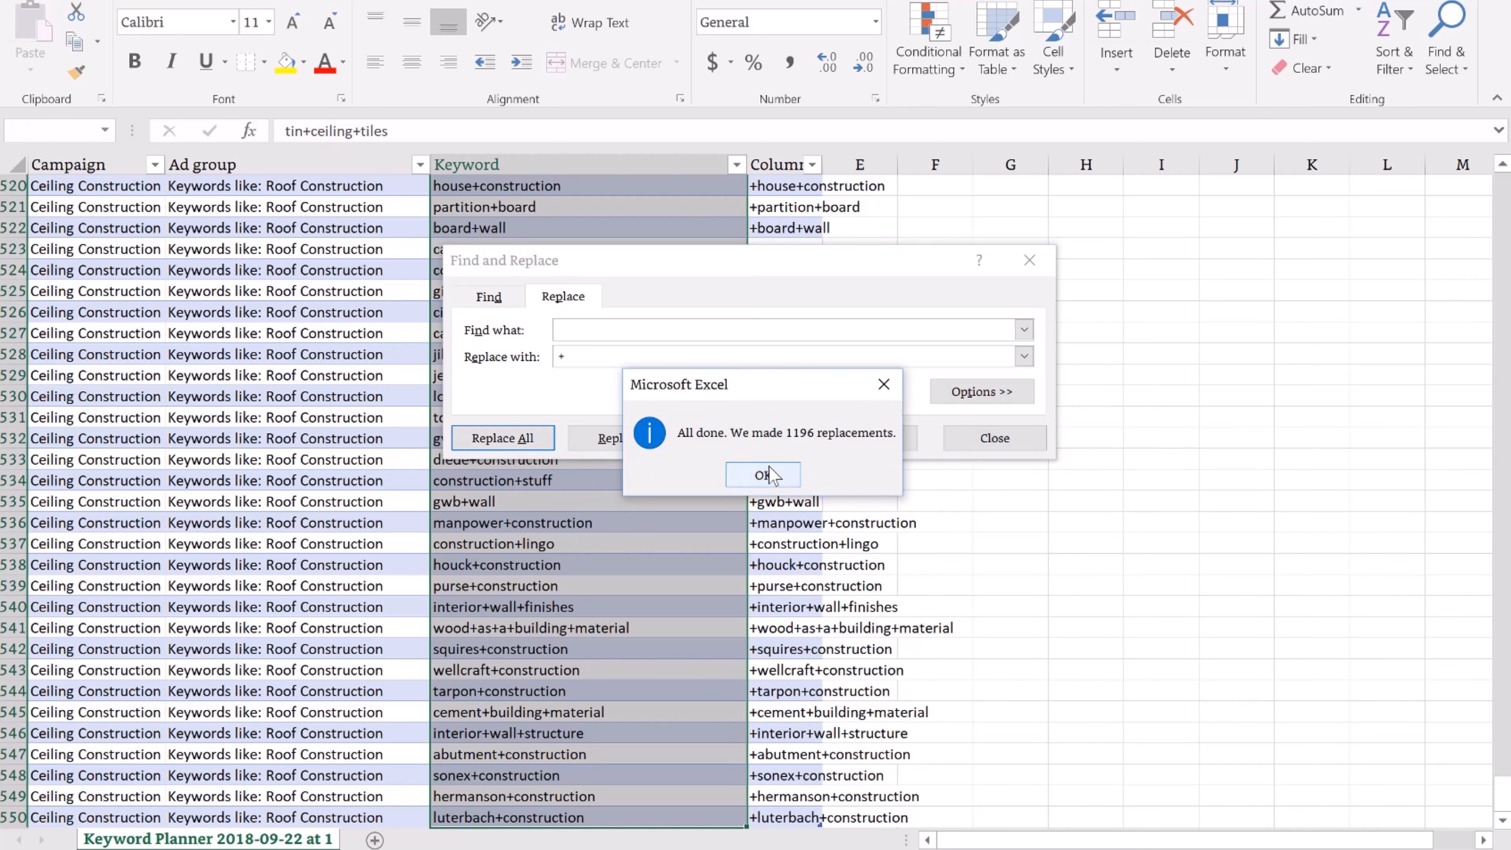
pyautogui.click(764, 476)
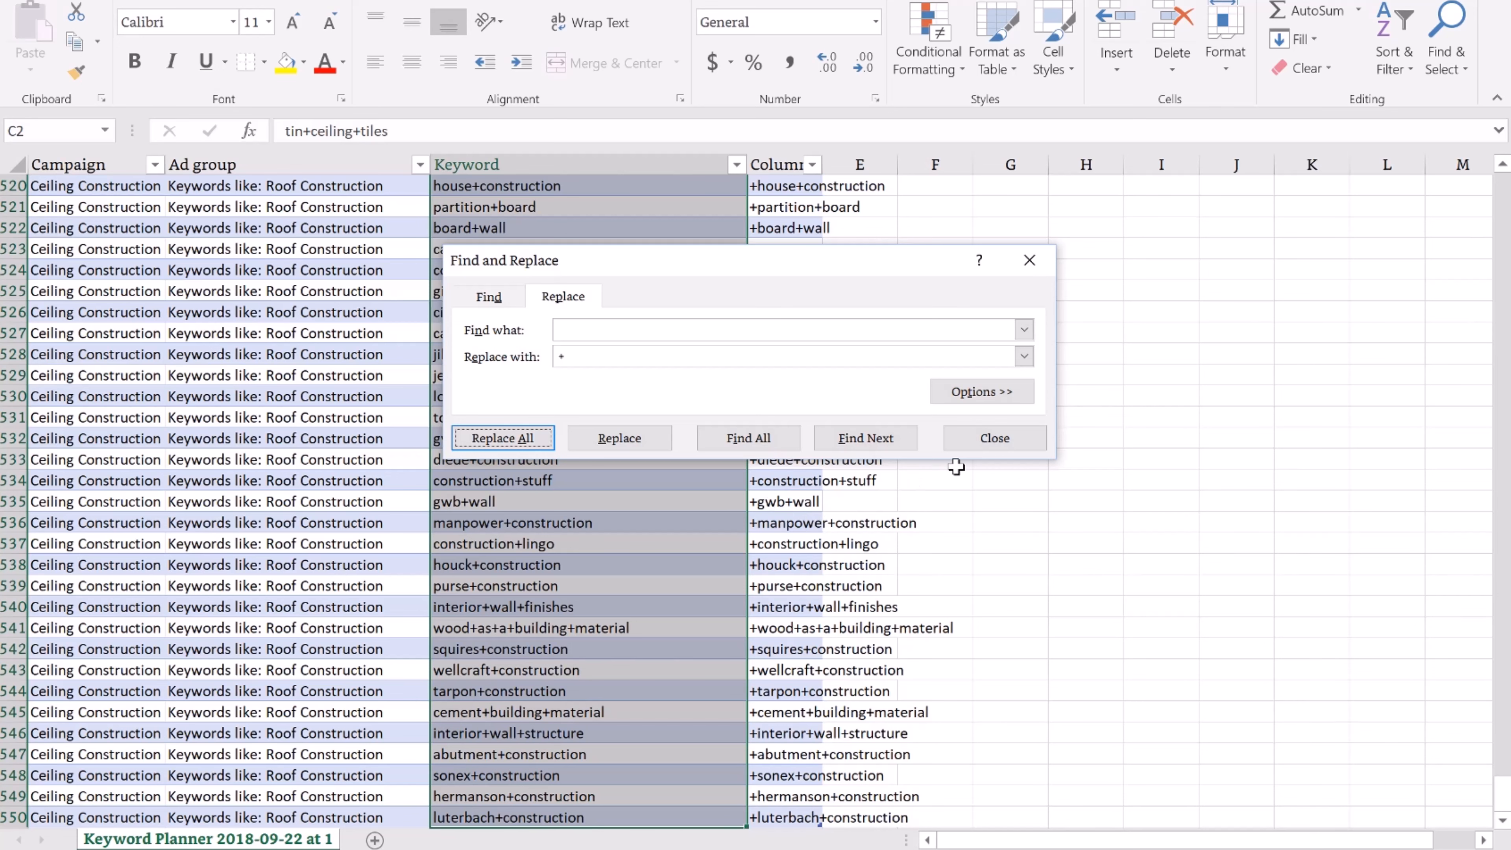
pyautogui.click(975, 440)
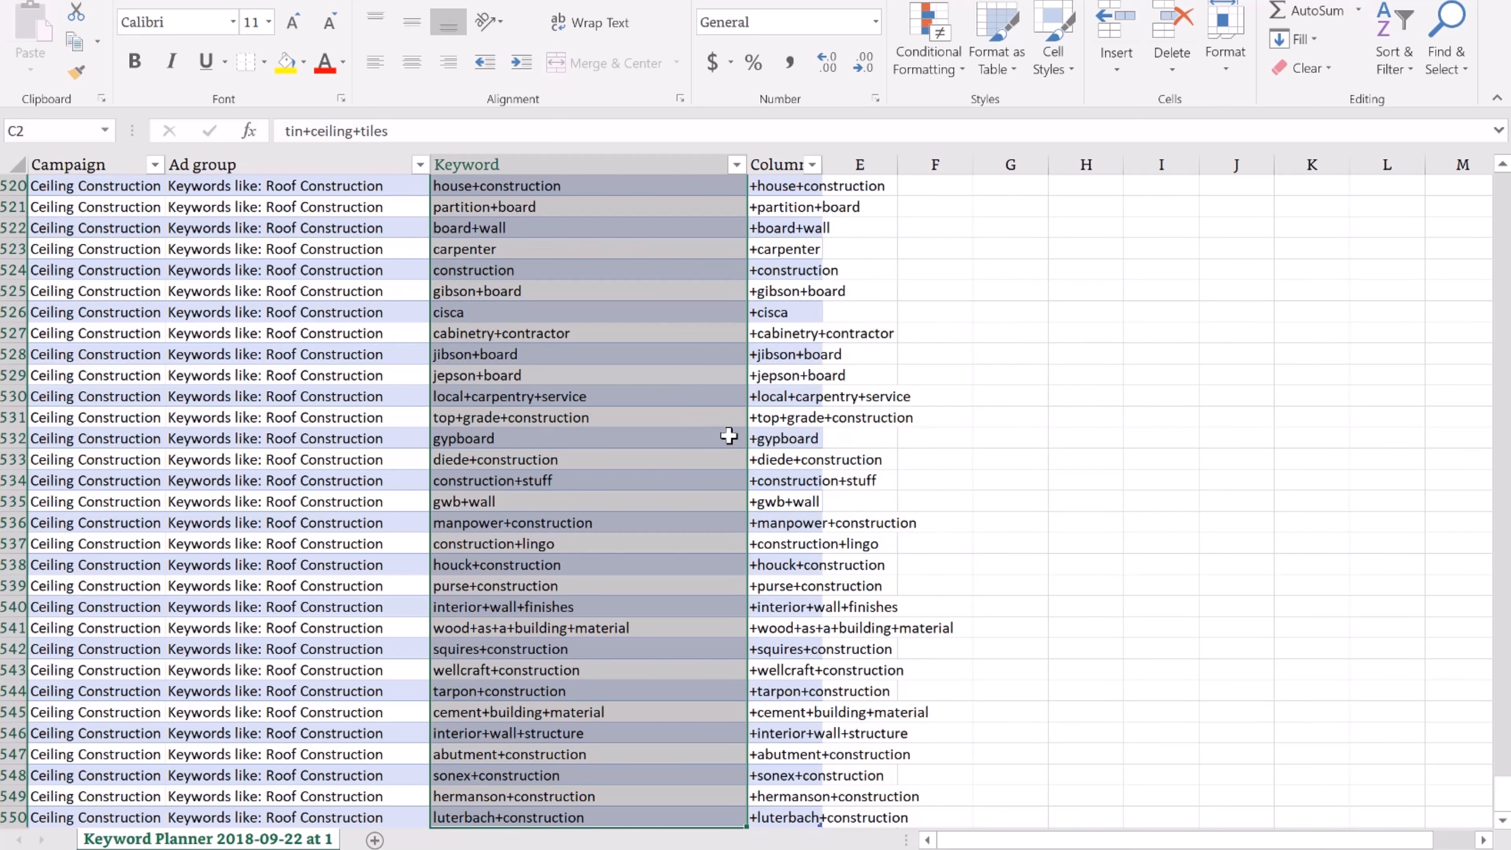
# Undo that, then replace each space with ' +' so keywords read +tin +ceiling +tiles
pyautogui.hotkey('ctrl', 'z')
pyautogui.hotkey('ctrl', 'f')
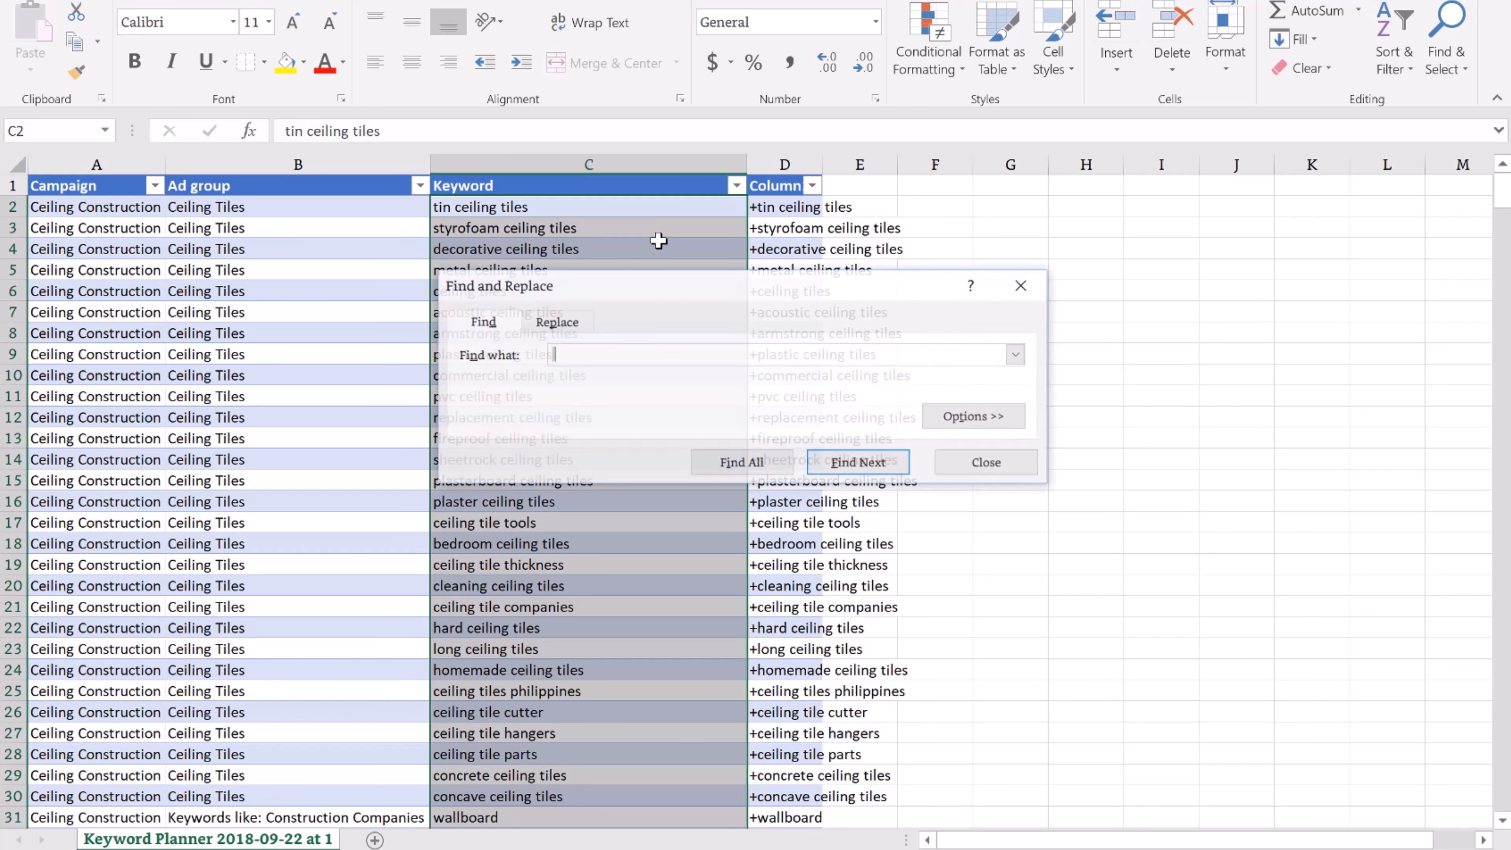
pyautogui.click(556, 320)
pyautogui.write('+')
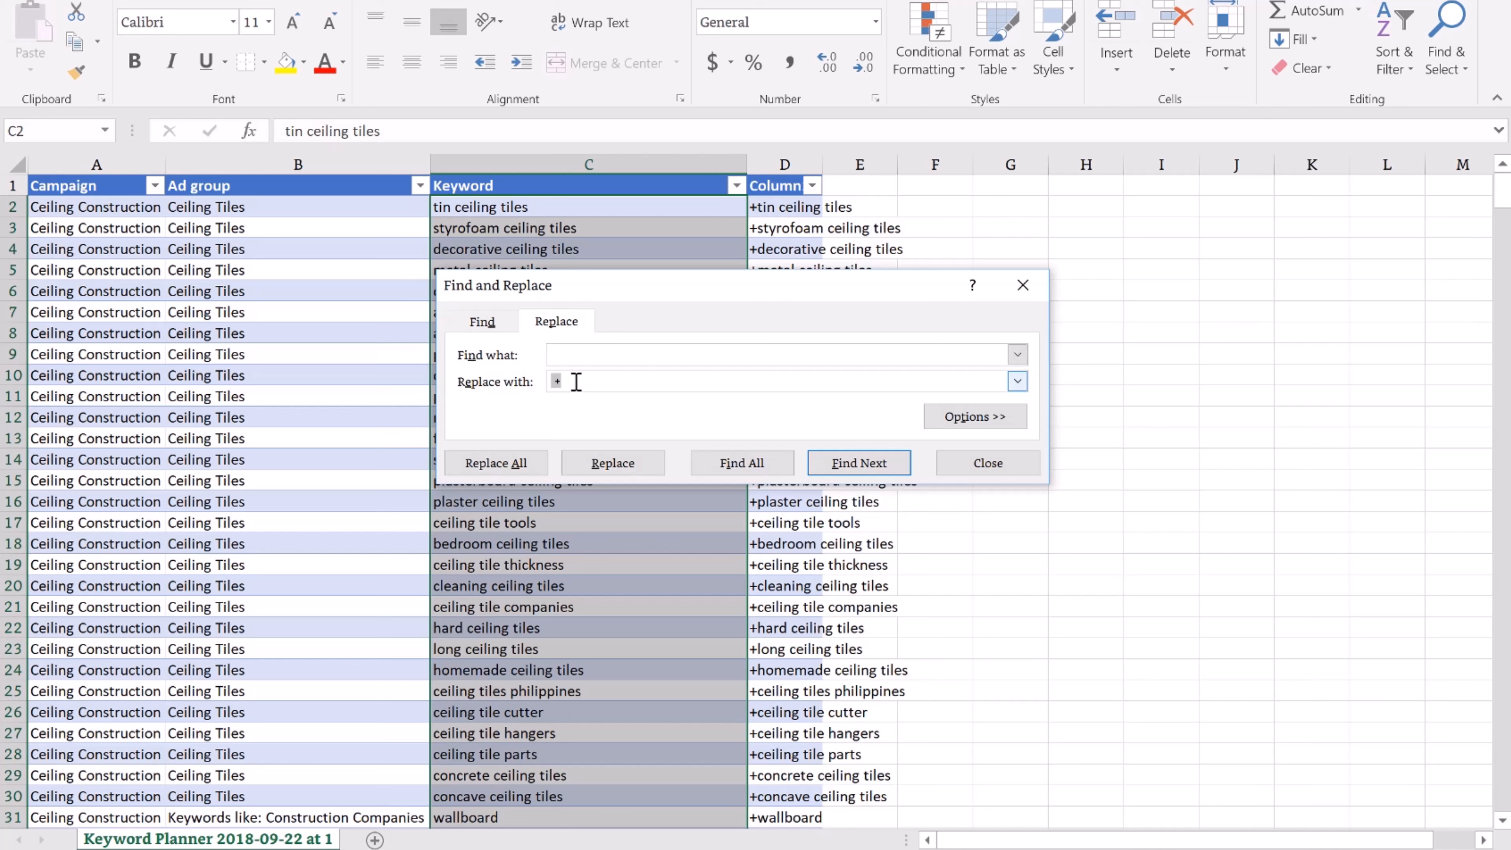
pyautogui.click(515, 467)
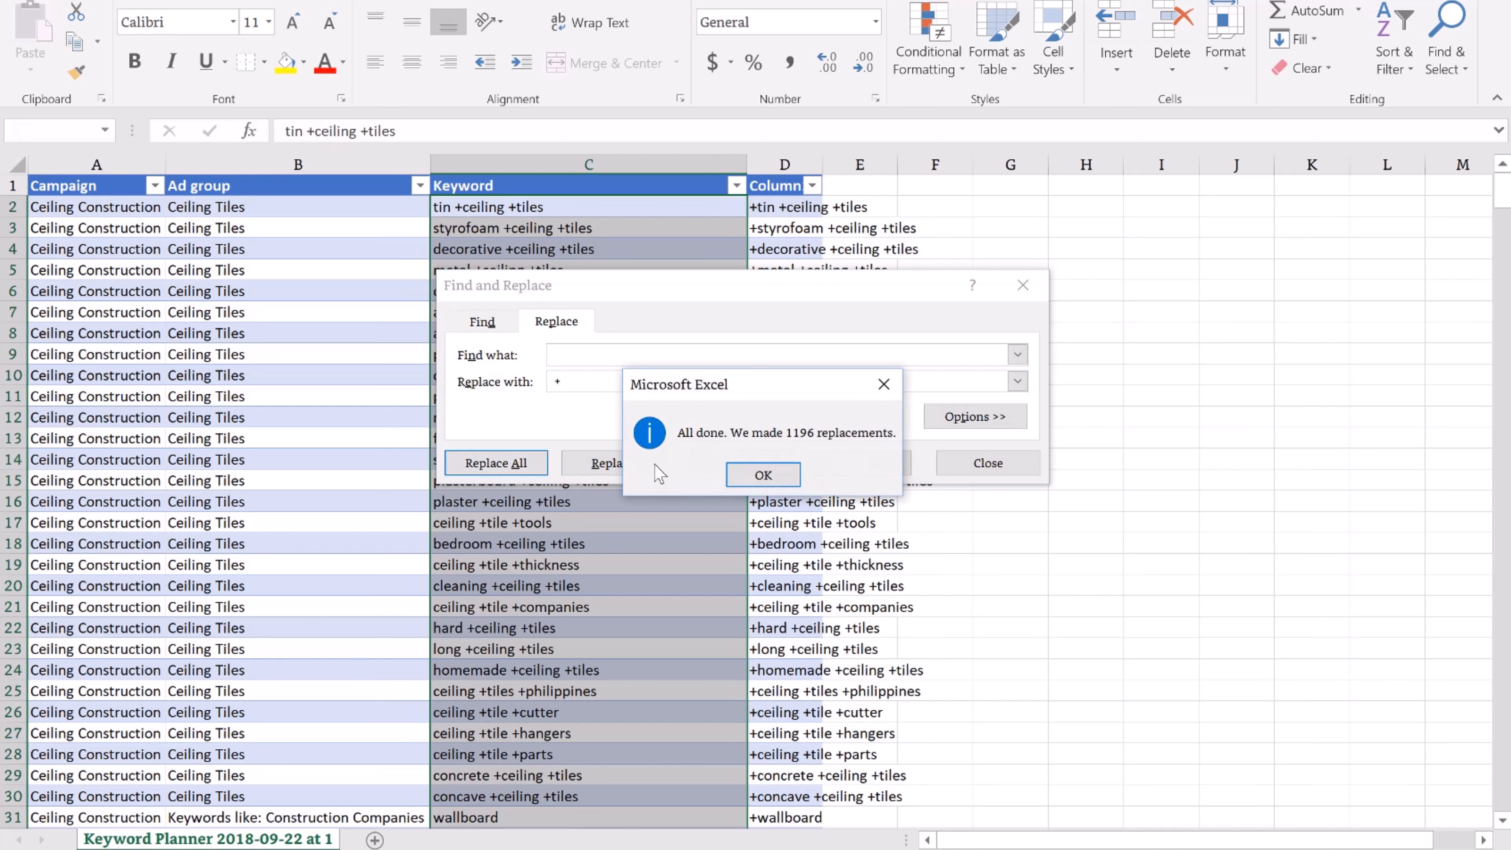
pyautogui.click(773, 476)
pyautogui.click(1011, 470)
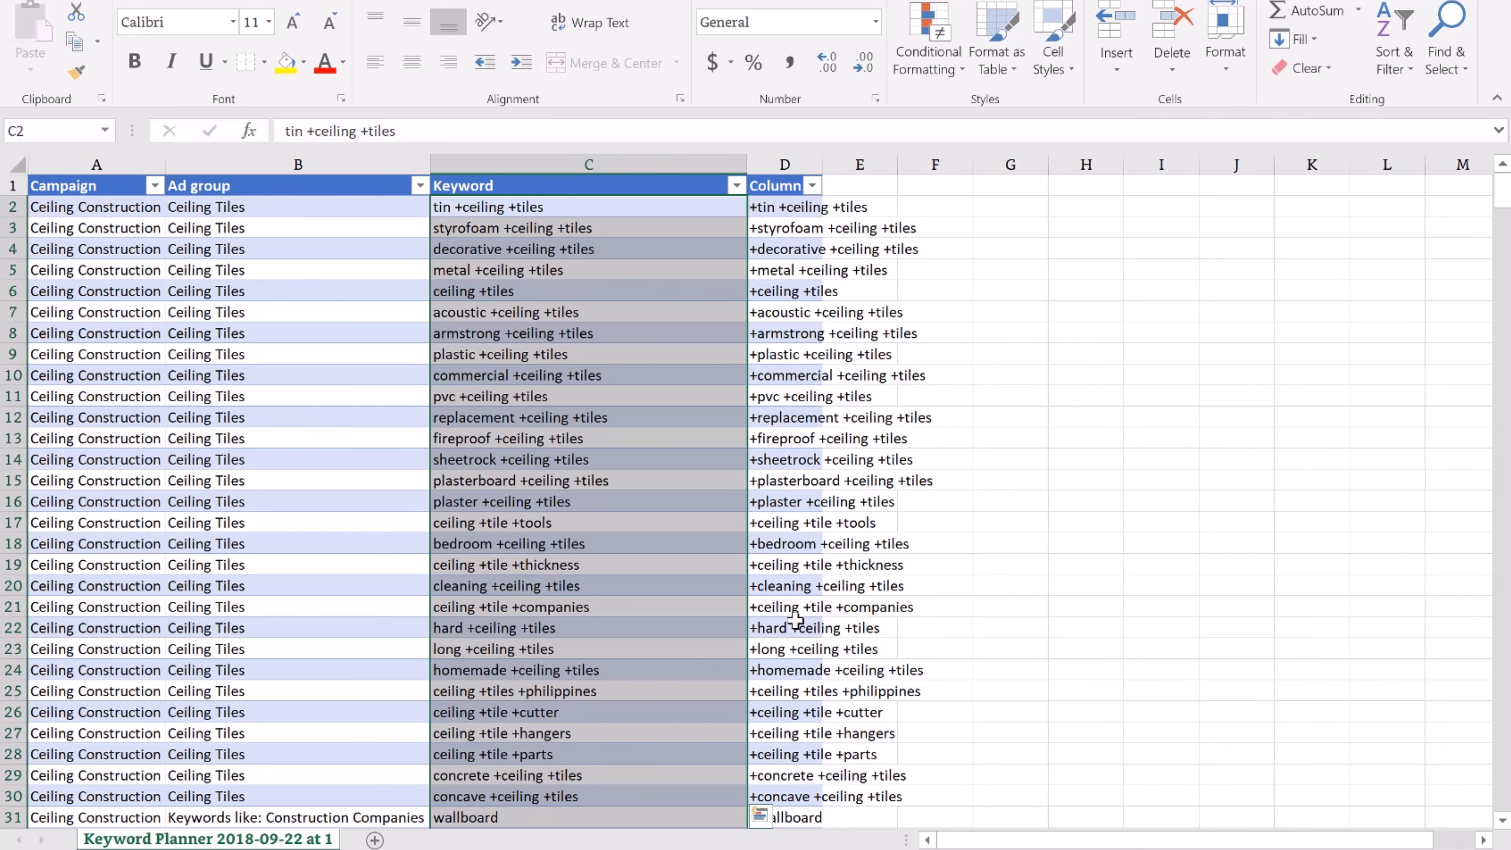
# Hide the original Keyword column C
pyautogui.scroll(-4, 797, 619)
pyautogui.scroll(-1, 799, 739)
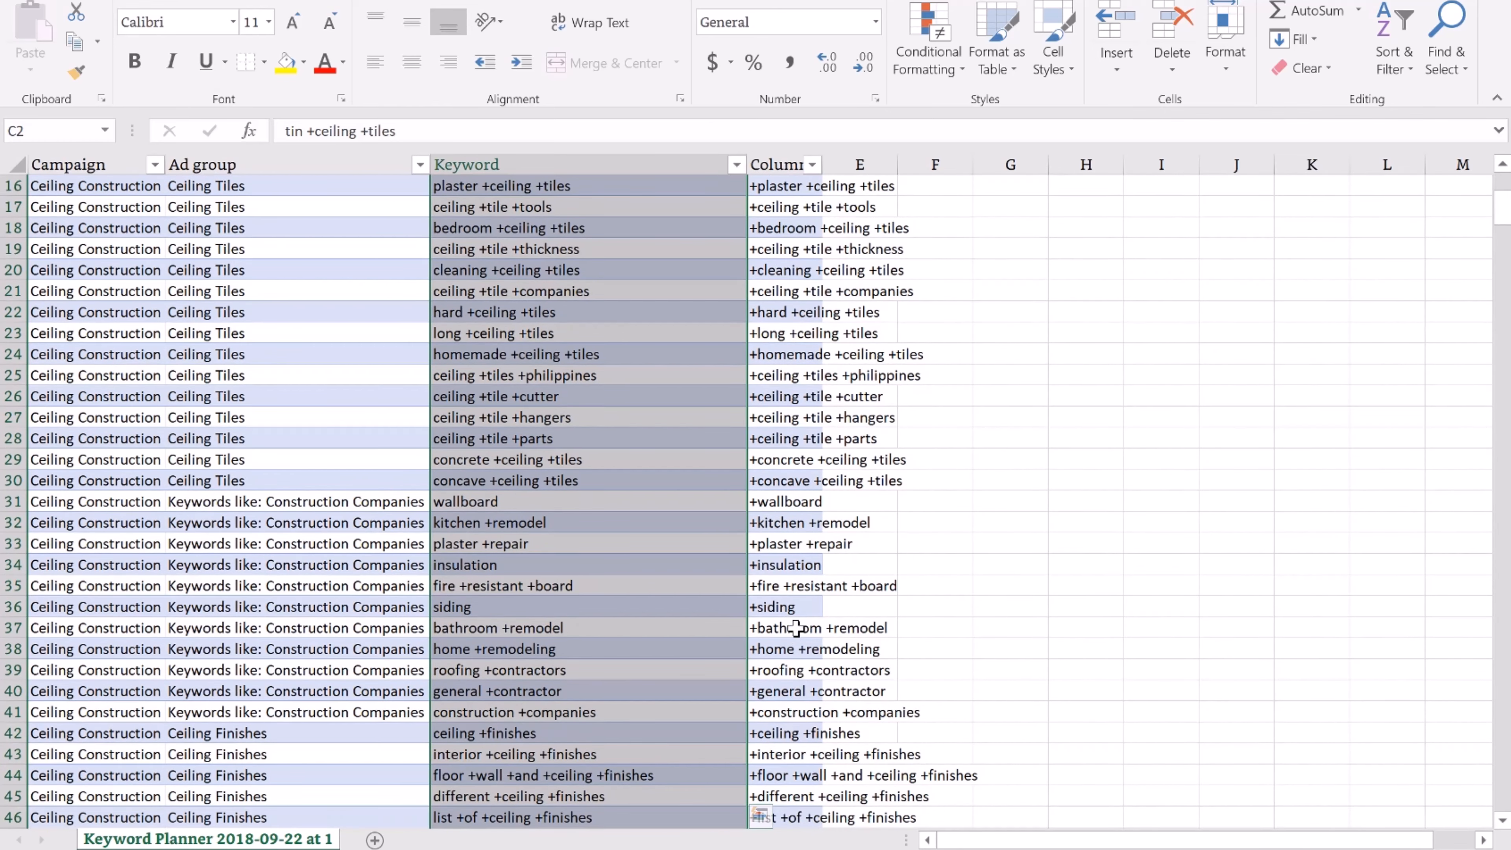
pyautogui.scroll(1, 798, 604)
pyautogui.scroll(5, 798, 604)
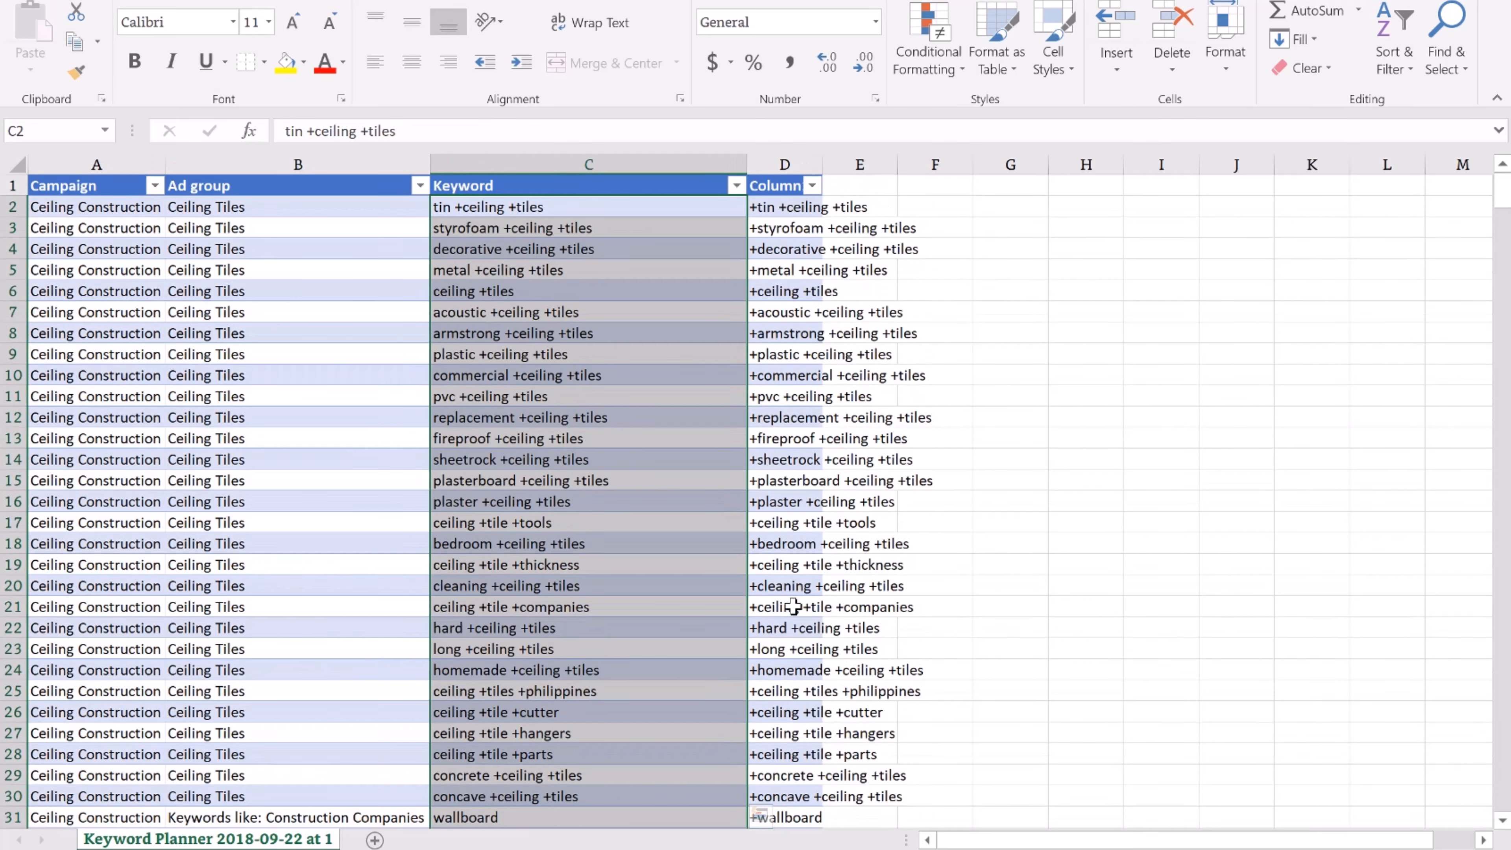
pyautogui.click(529, 206)
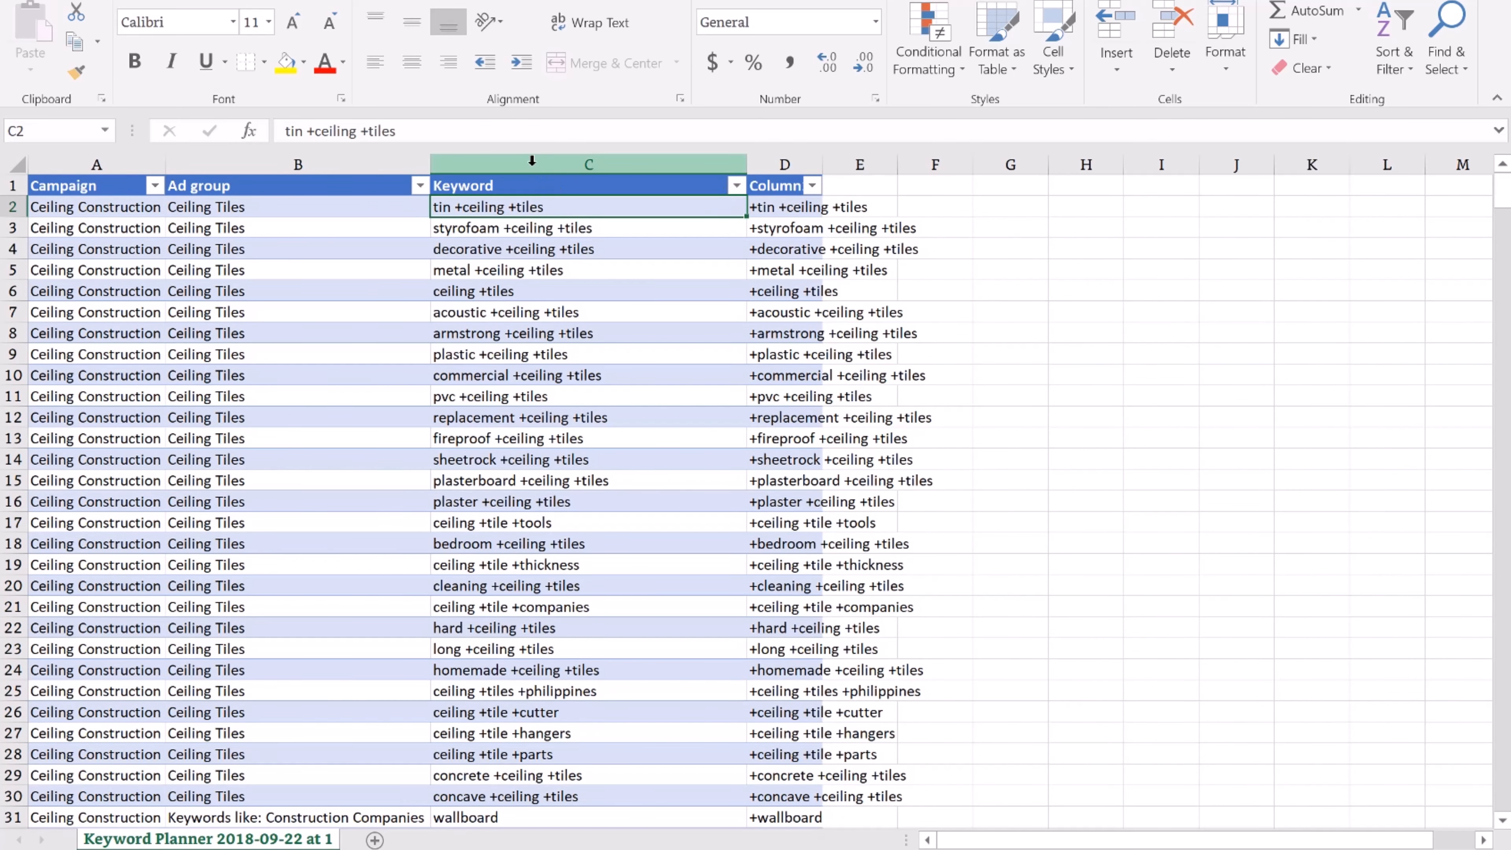
pyautogui.rightClick(575, 161)
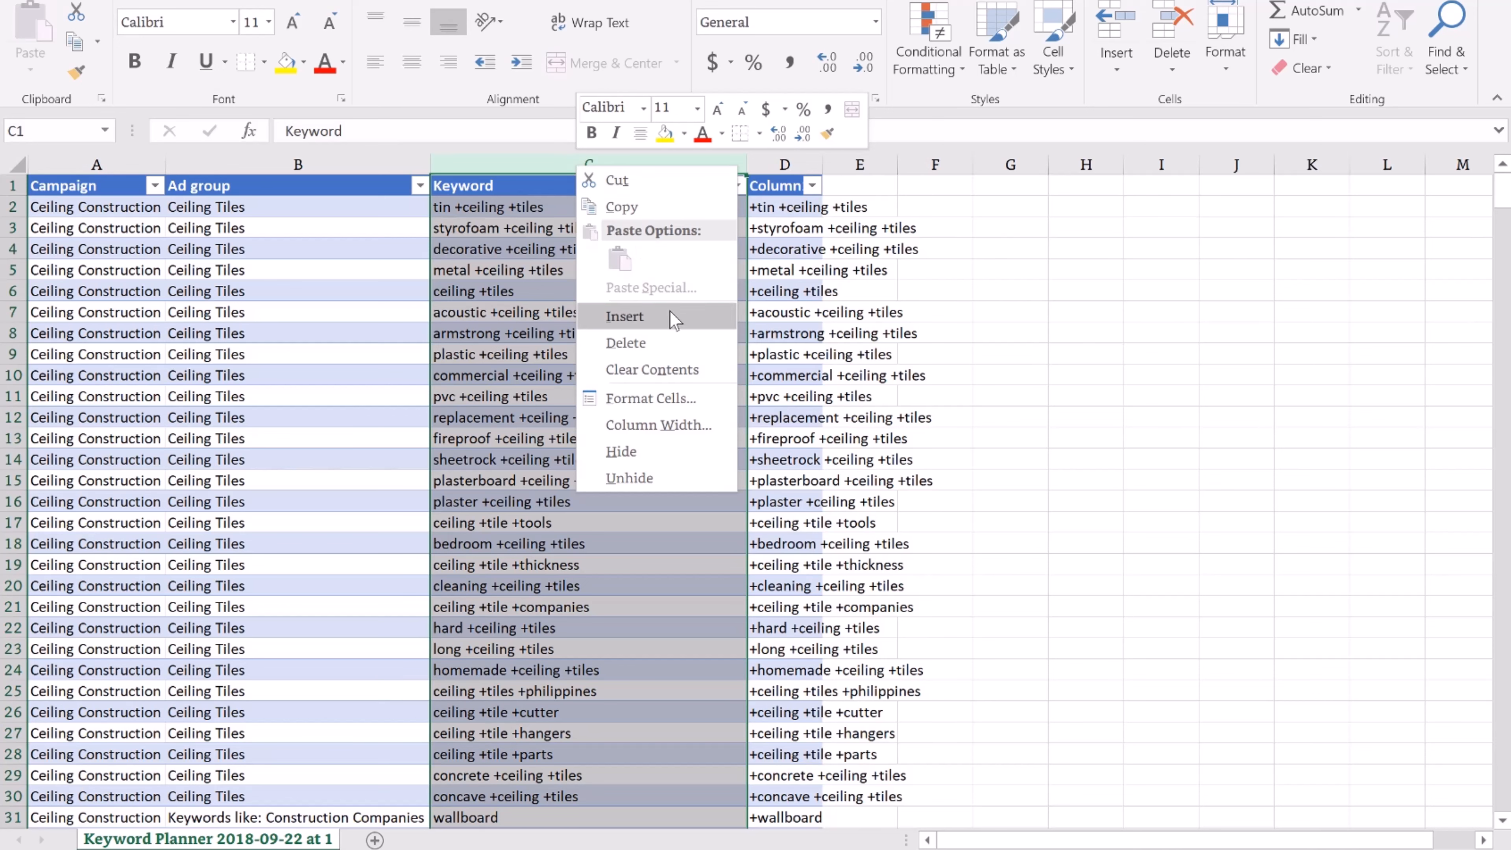
pyautogui.click(678, 444)
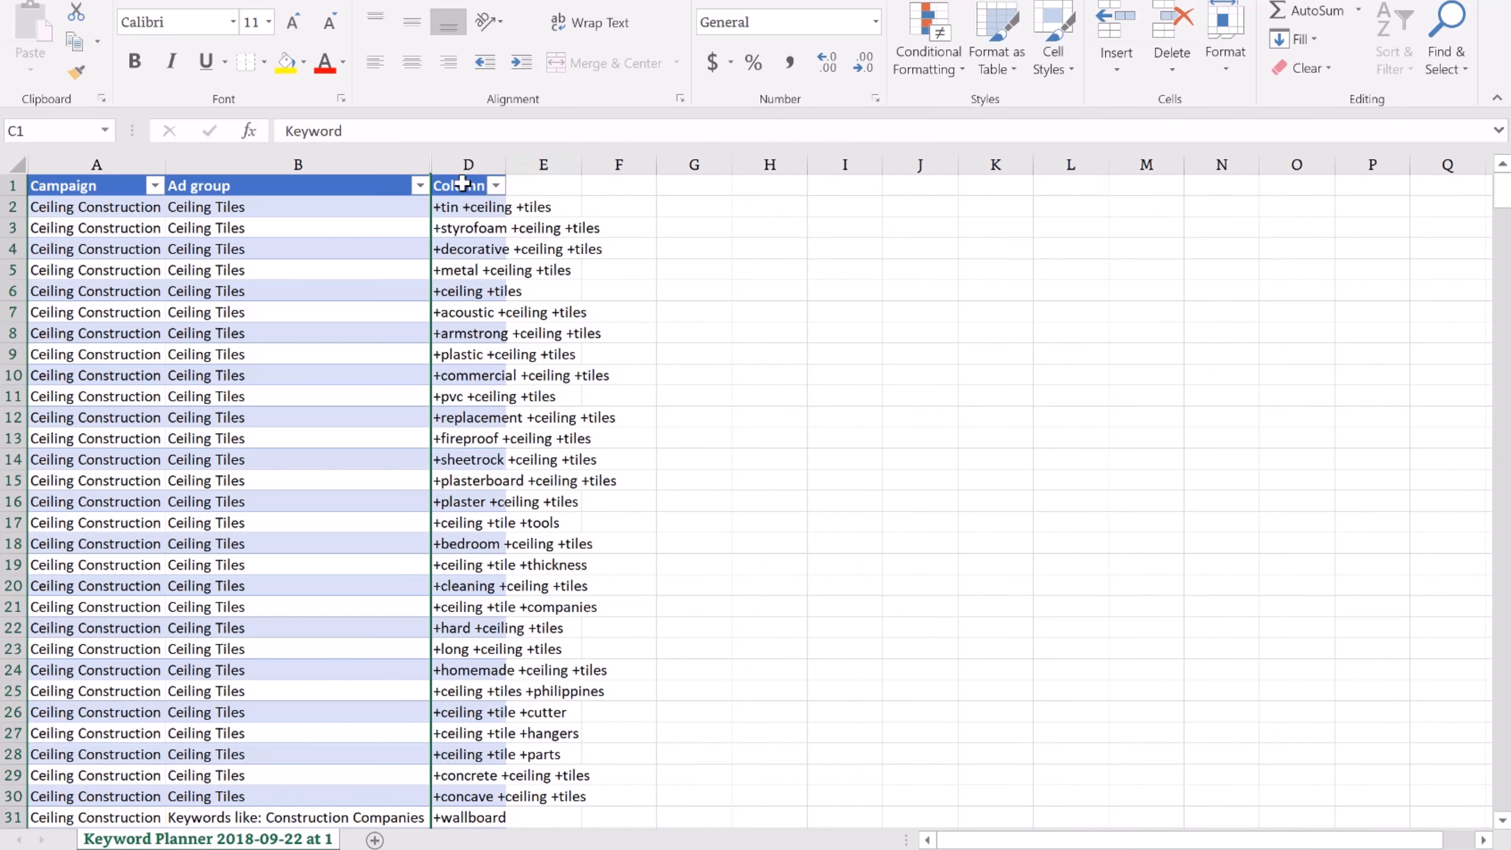
# Rename Column1 to Keyword2 and widen column D to fit its keywords
pyautogui.click(470, 187)
pyautogui.click(358, 130)
pyautogui.doubleClick(274, 131)
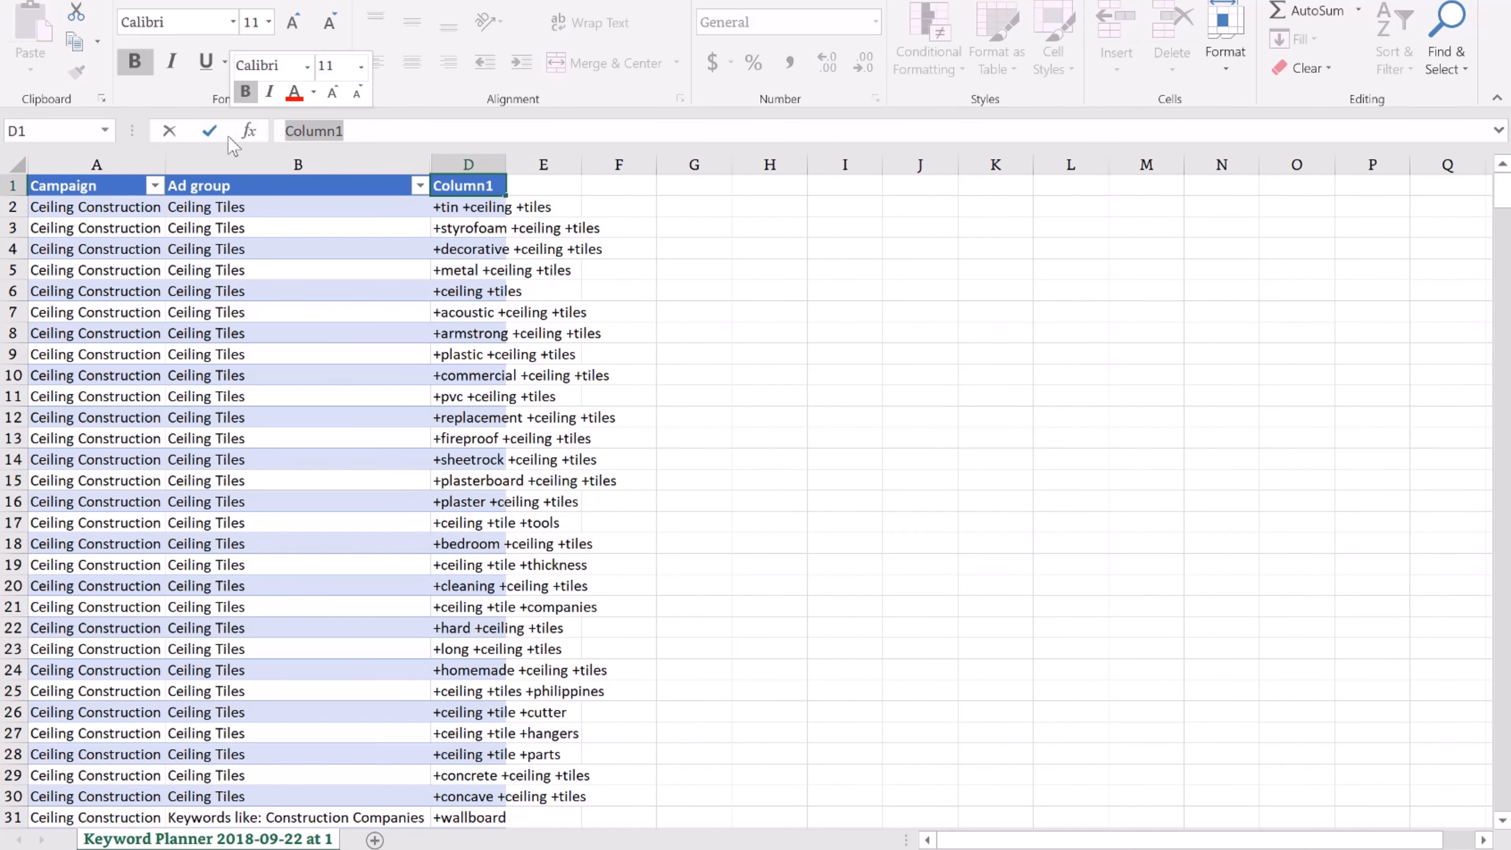
pyautogui.write('Keyword')
pyautogui.press('Return')
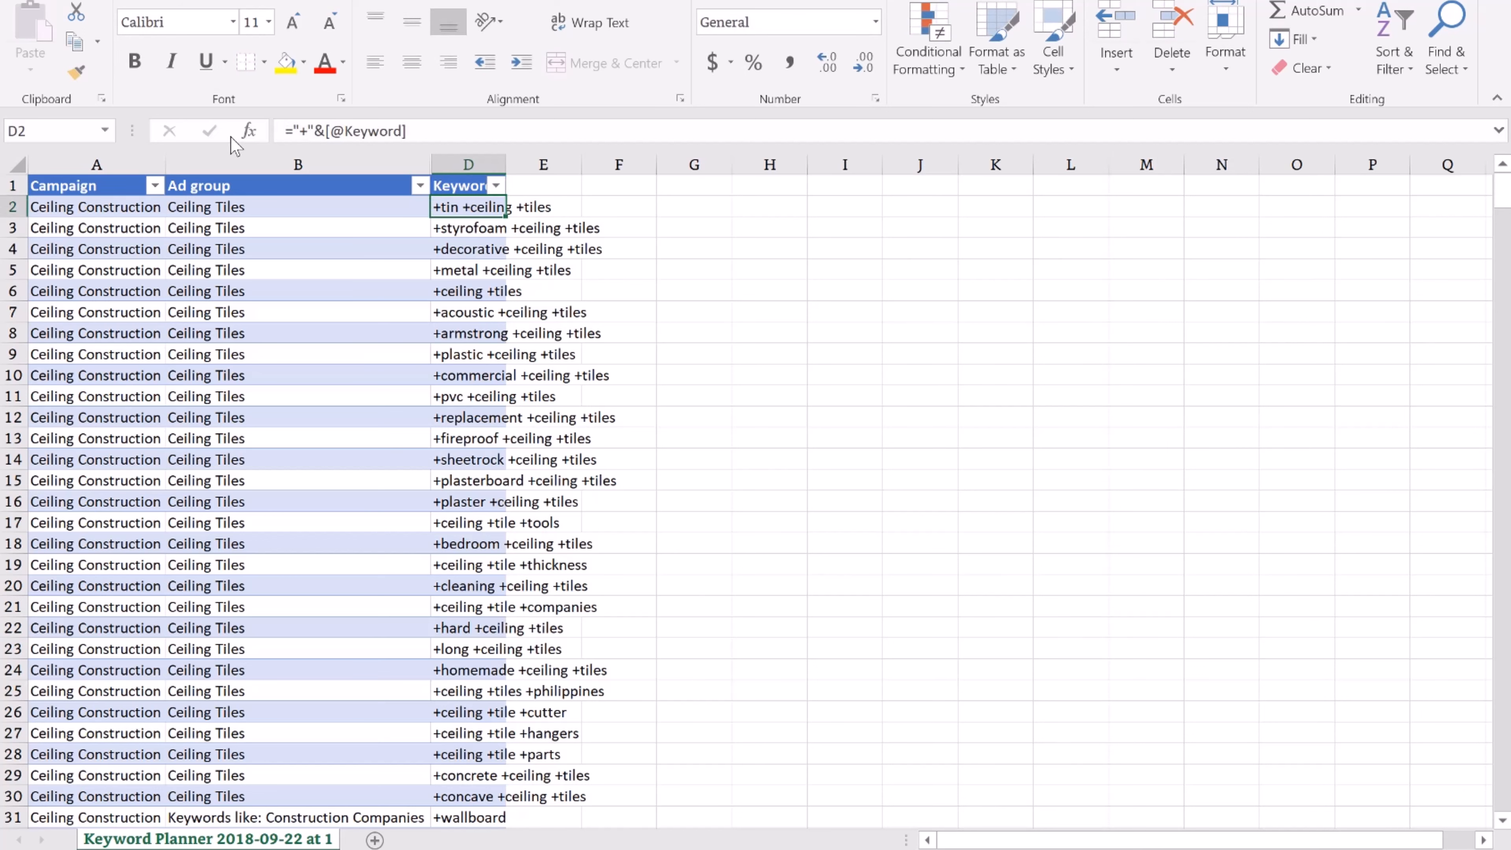
pyautogui.doubleClick(506, 164)
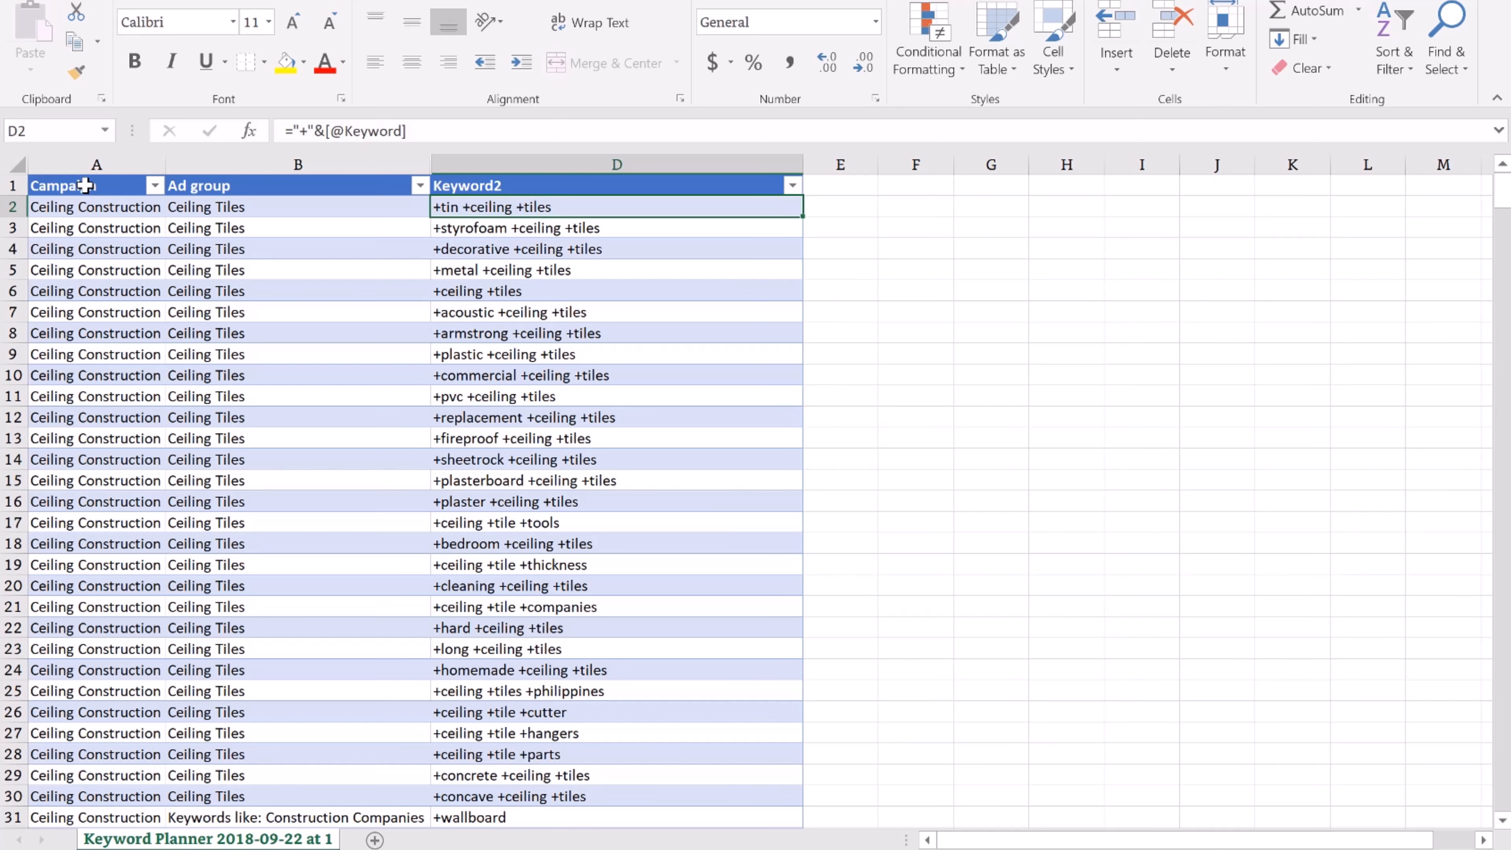
pyautogui.moveTo(73, 186); pyautogui.dragTo(554, 187)
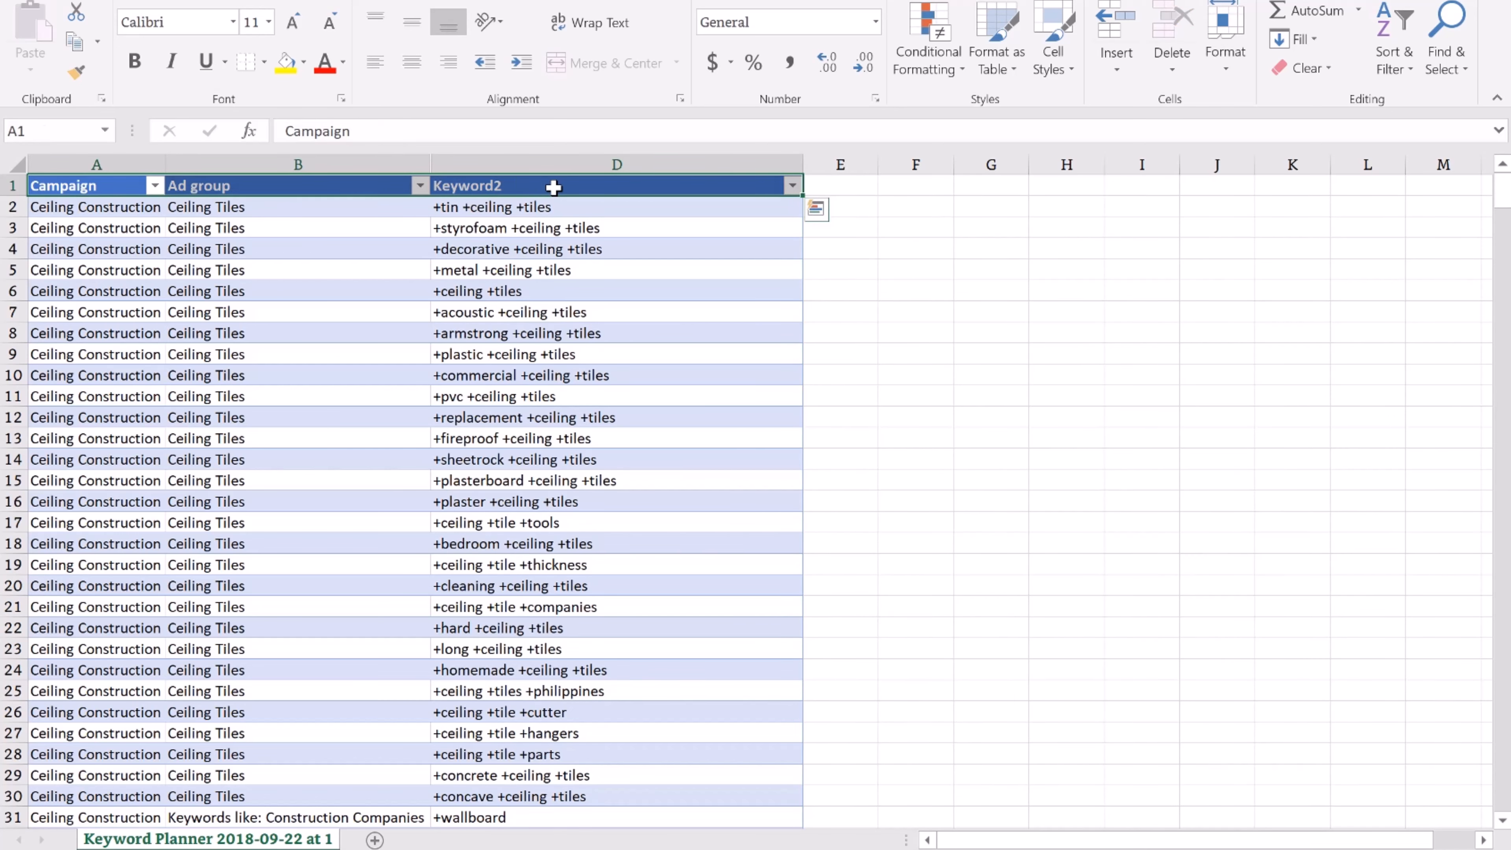
# Copy the entire Campaign, Ad group and Keyword2 table to the clipboard
pyautogui.hotkey('ctrl', 'shift', 'Down')
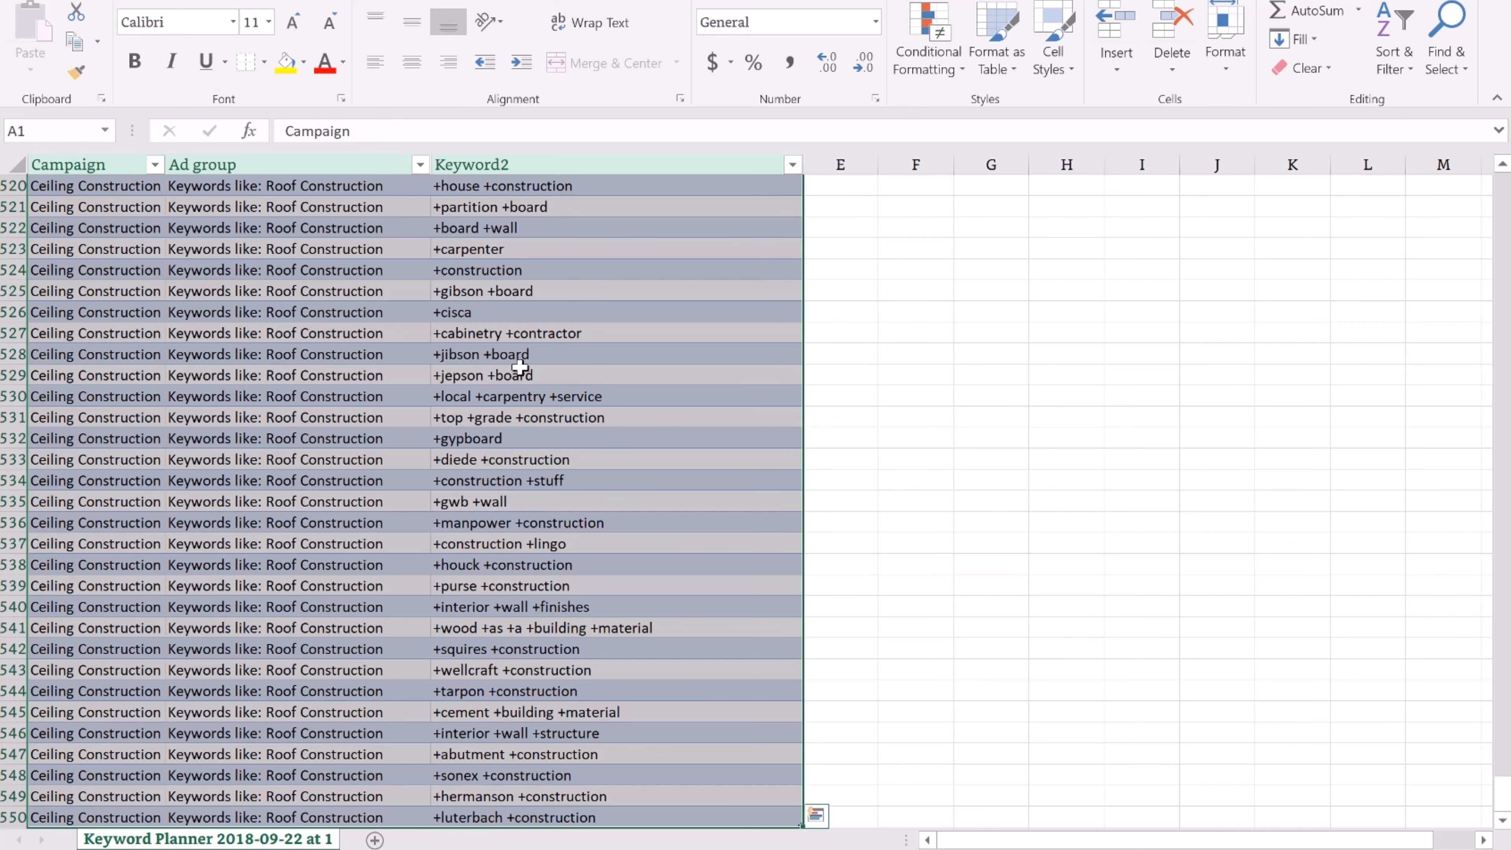
pyautogui.rightClick(520, 313)
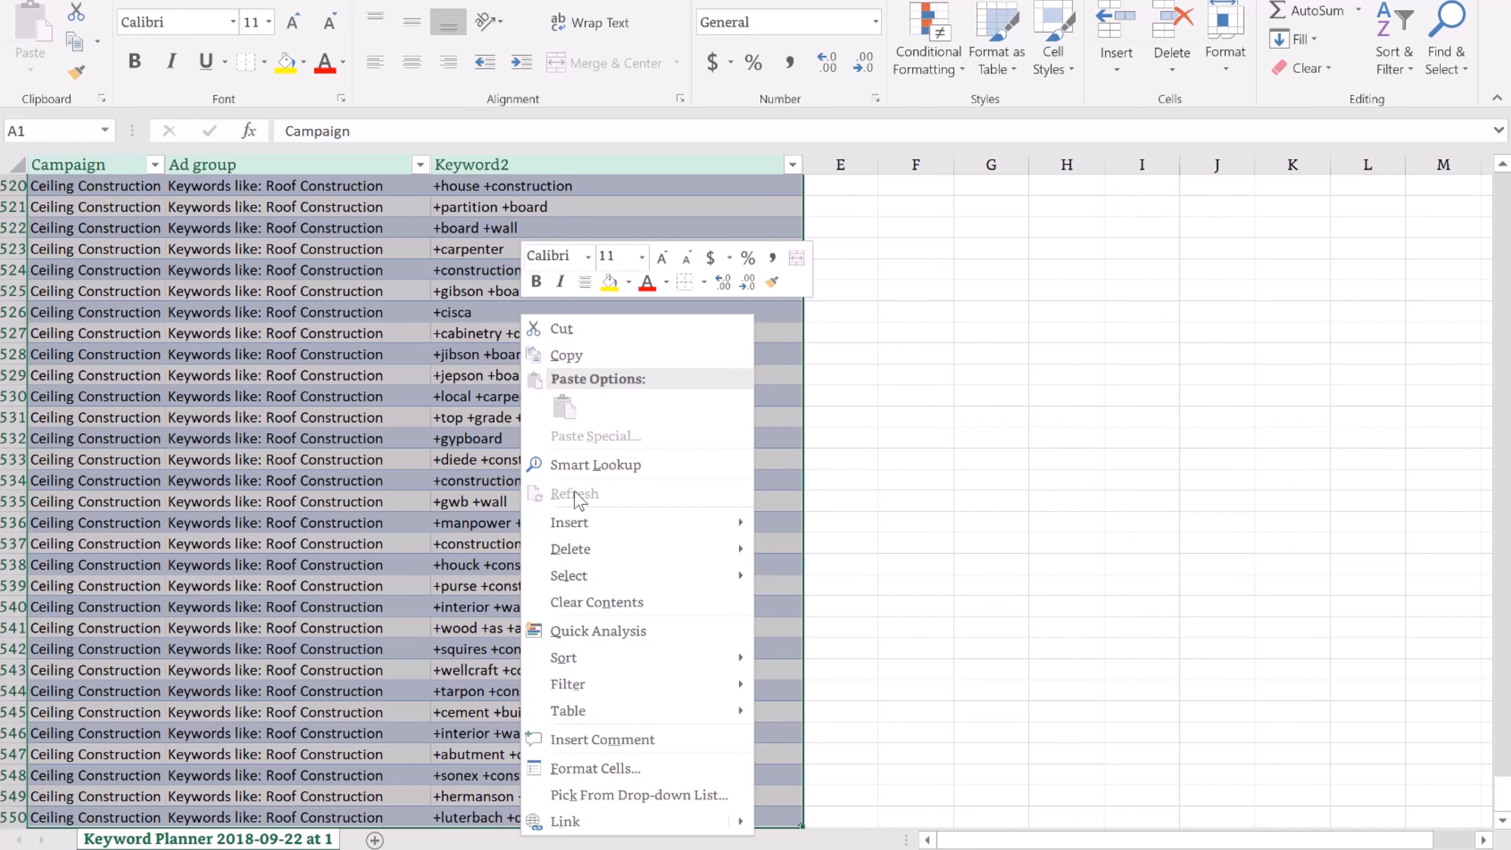
pyautogui.click(565, 355)
pyautogui.hotkey('ctrl', 'BackSpace')
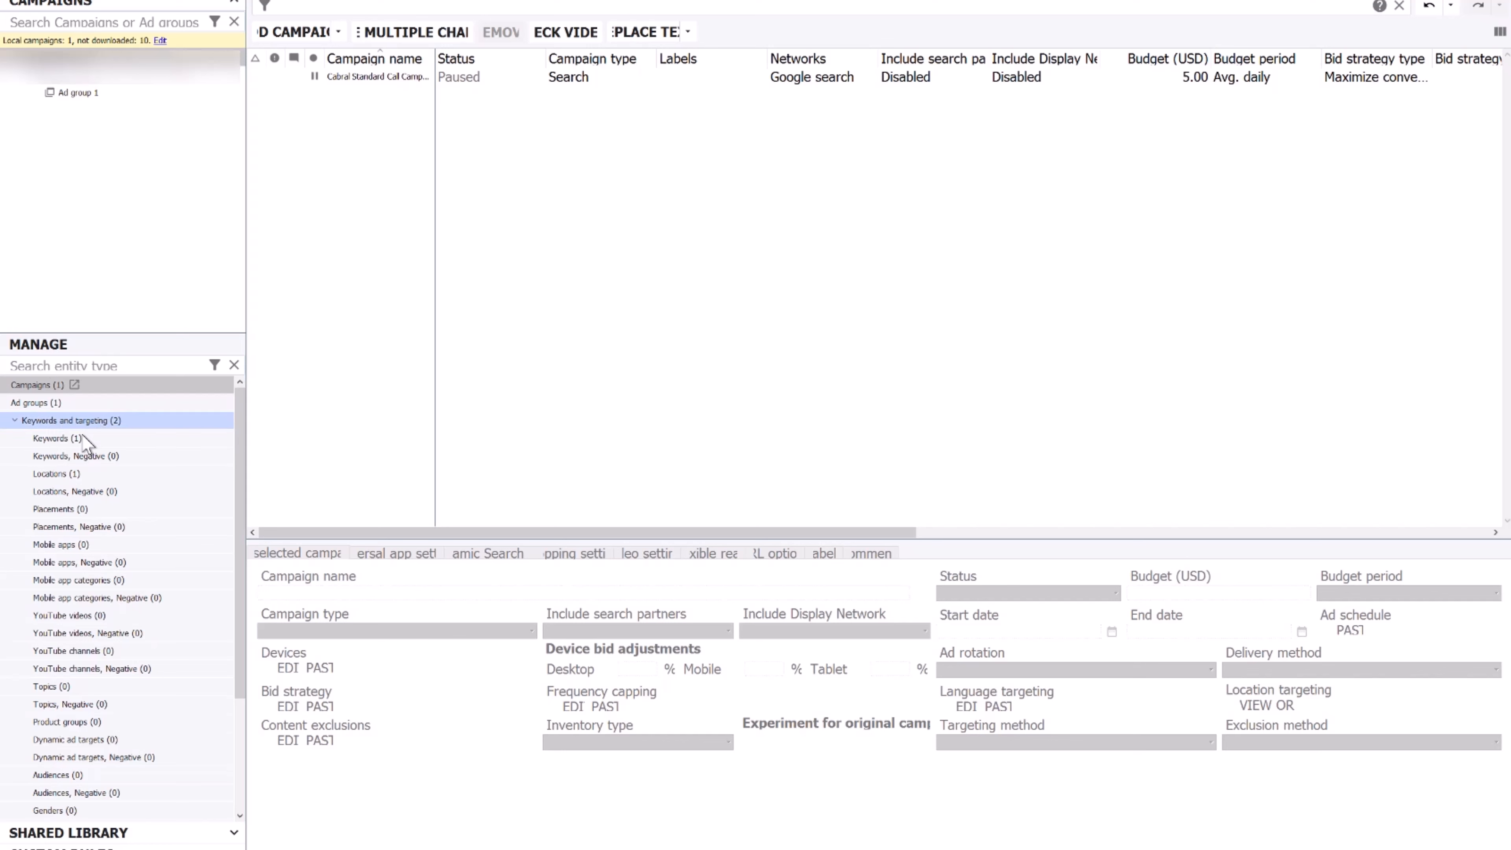
# Bulk-import the pasted Excel keyword rows, mapping column three to Keyword and remembering the order
pyautogui.click(57, 438)
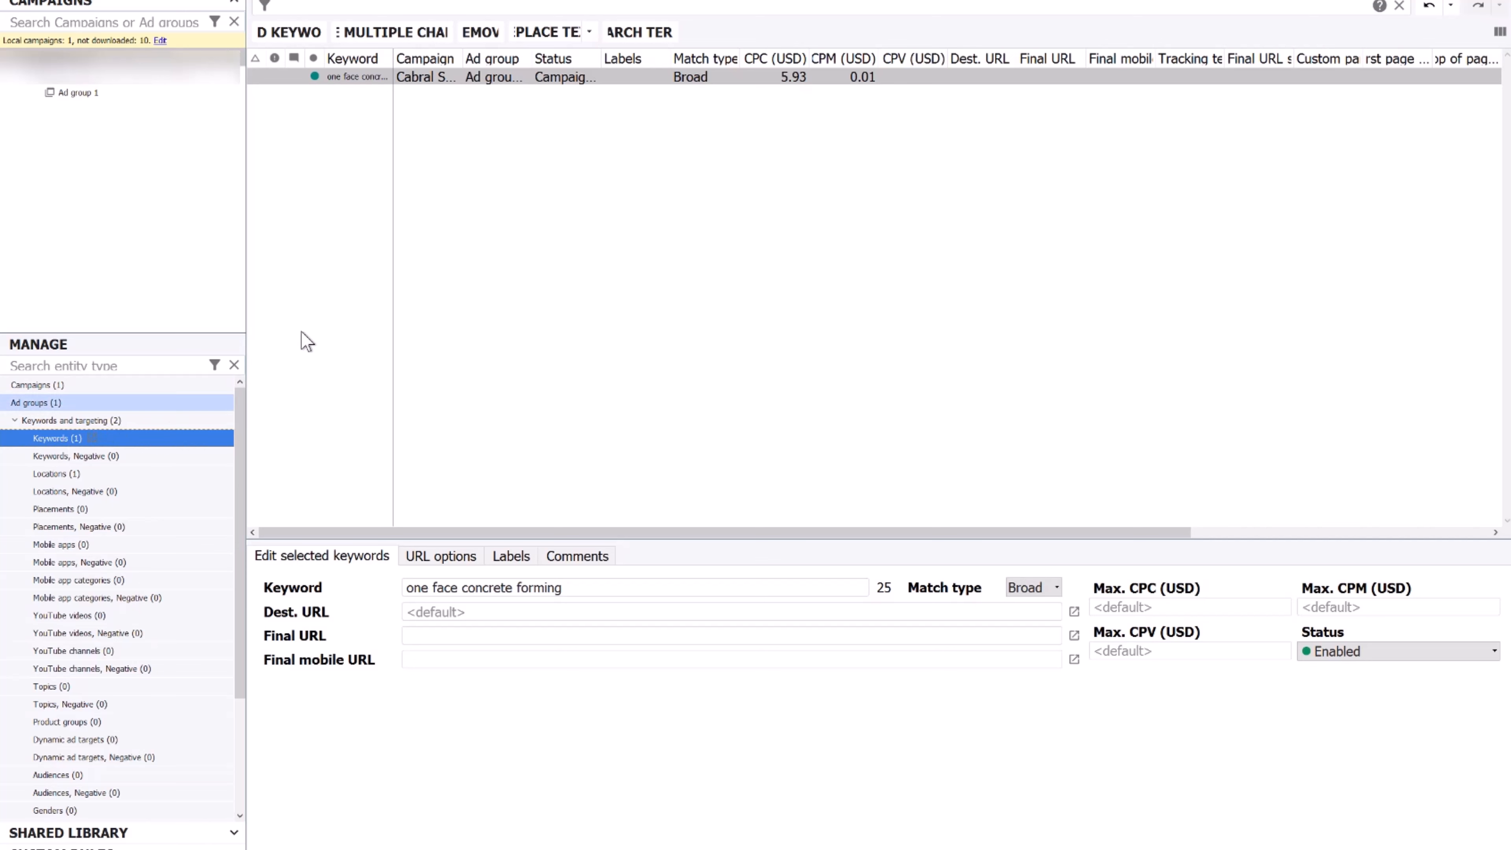
pyautogui.click(407, 37)
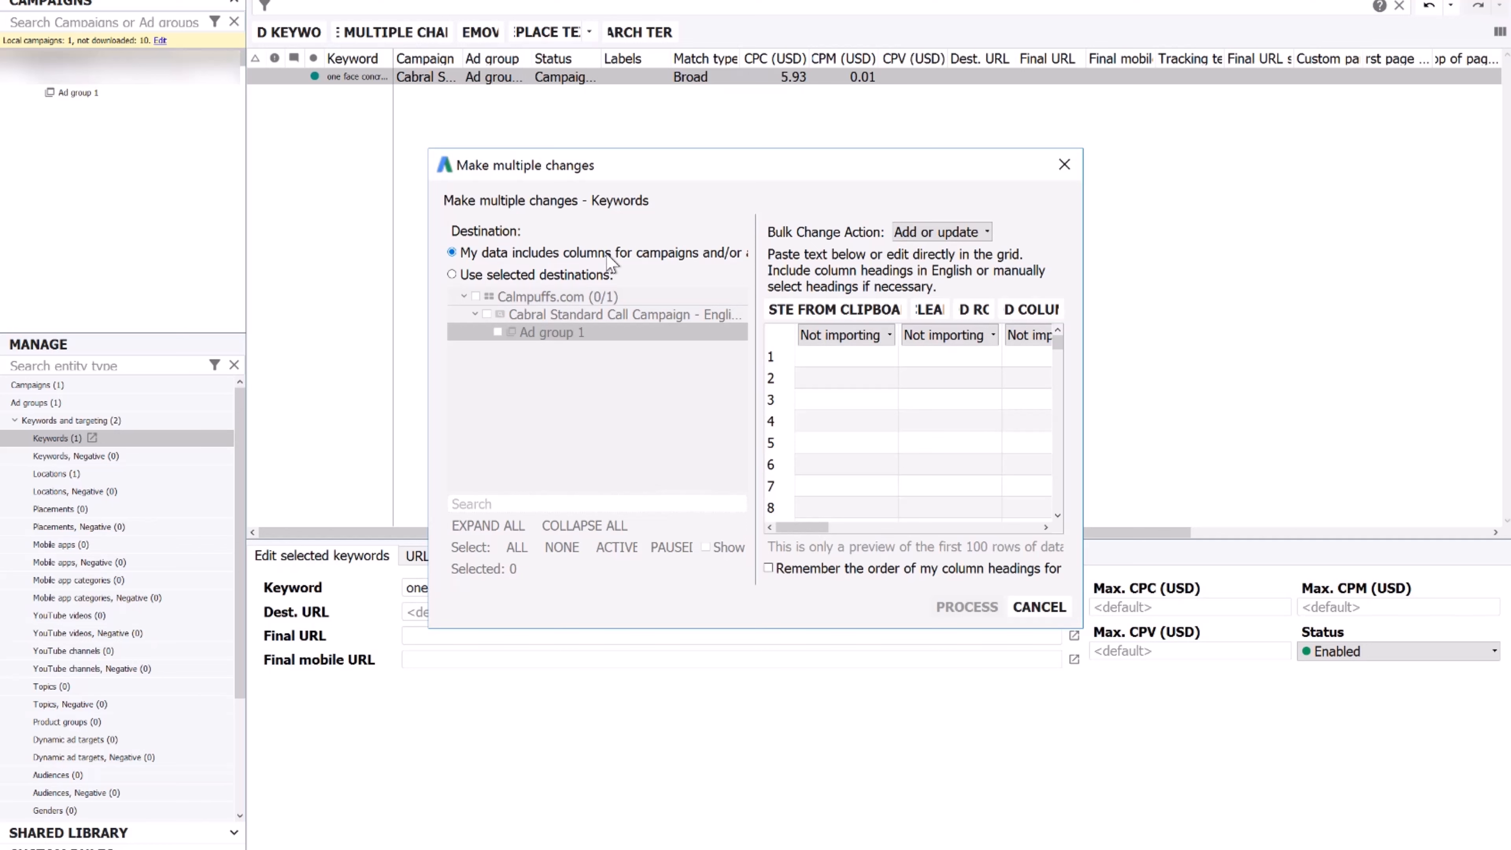
pyautogui.click(821, 360)
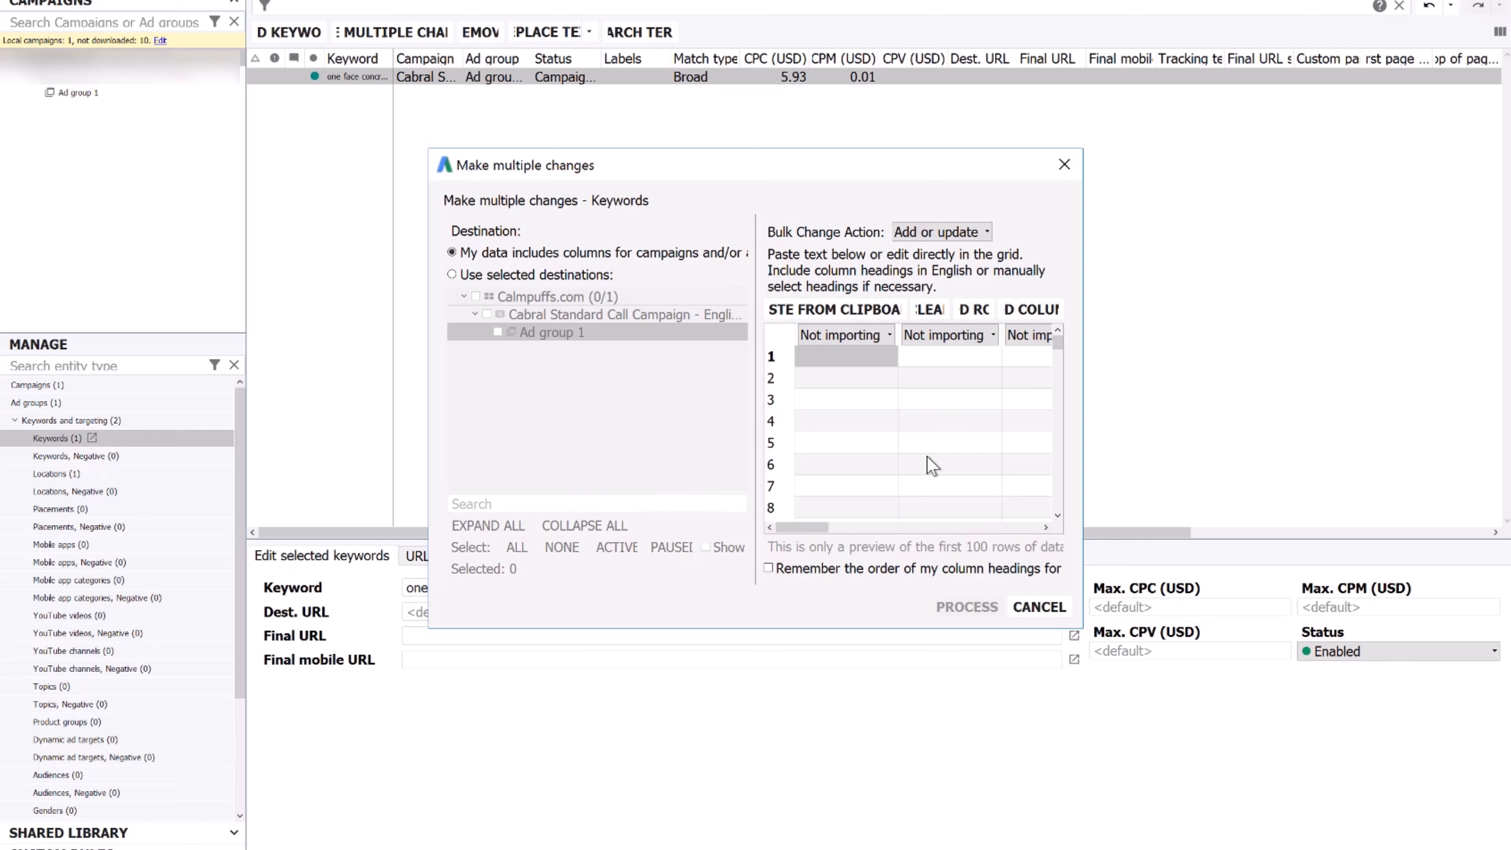
pyautogui.hotkey('ctrl', 'v')
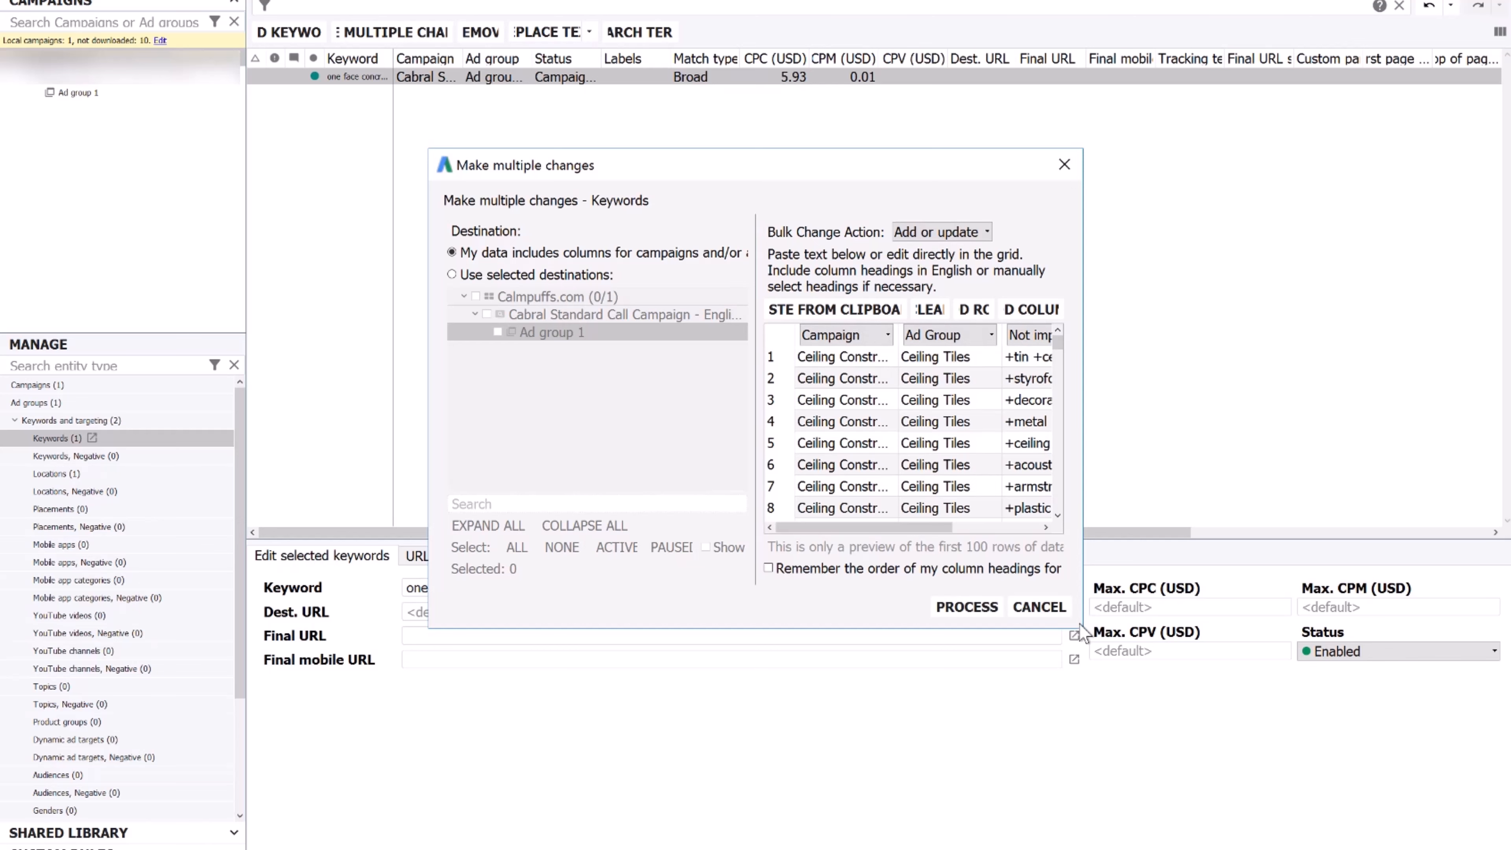
pyautogui.moveTo(1077, 628); pyautogui.dragTo(1427, 788)
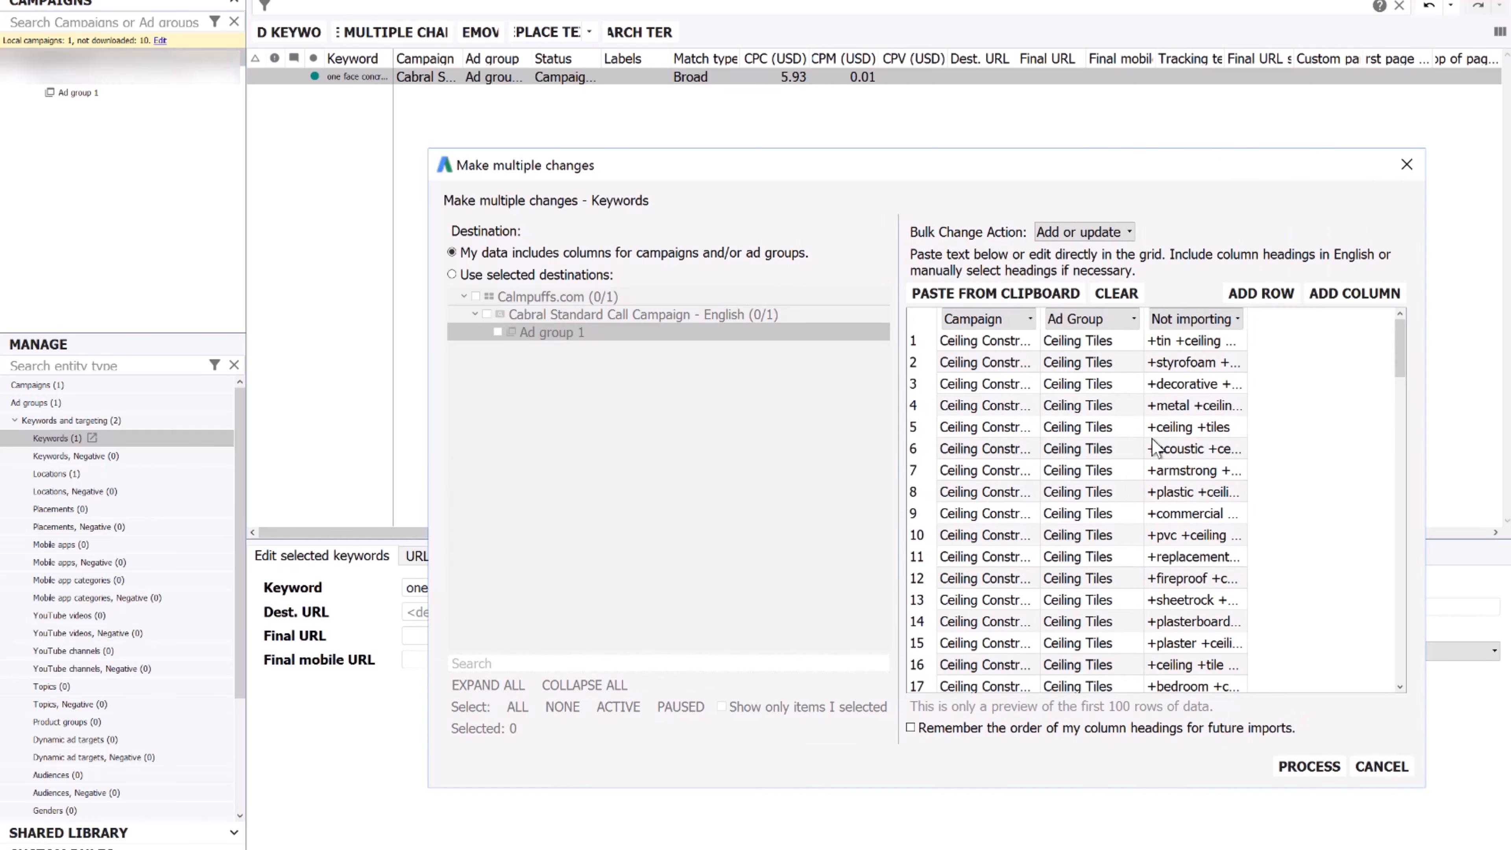
pyautogui.click(1213, 325)
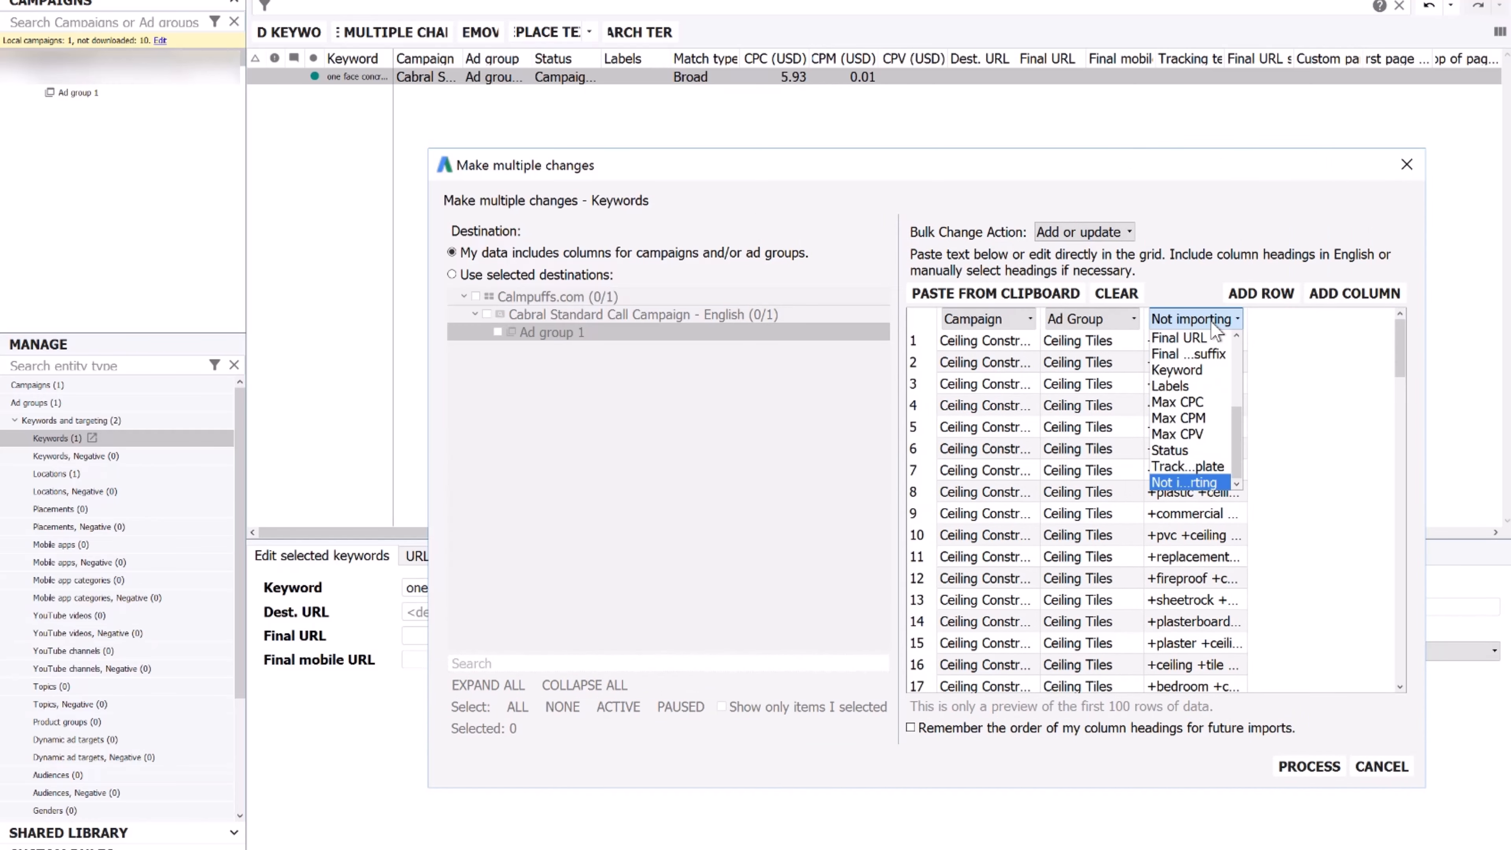
pyautogui.click(1206, 371)
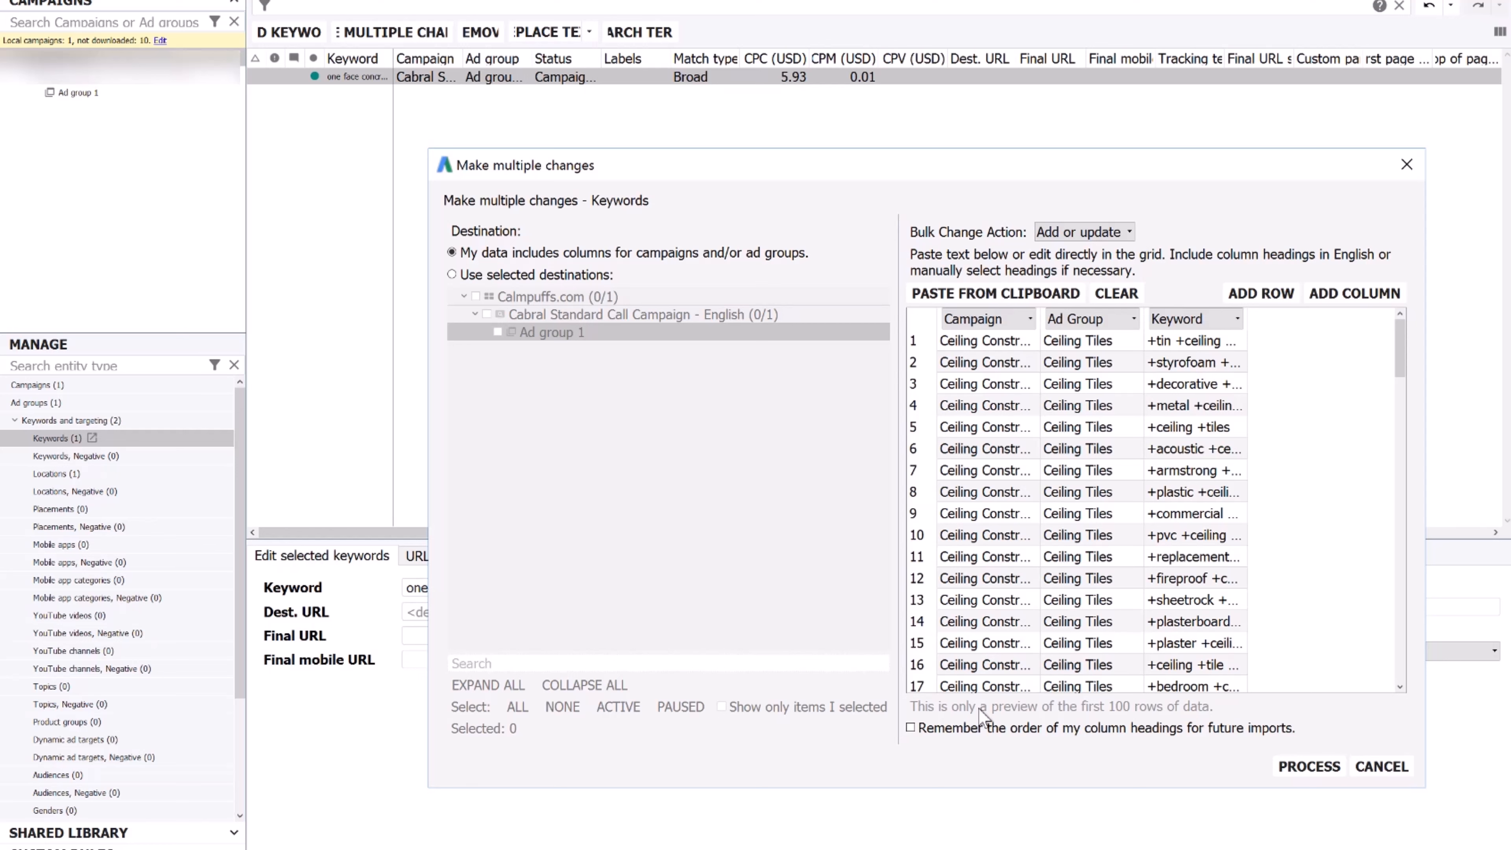
pyautogui.click(910, 727)
pyautogui.click(1318, 766)
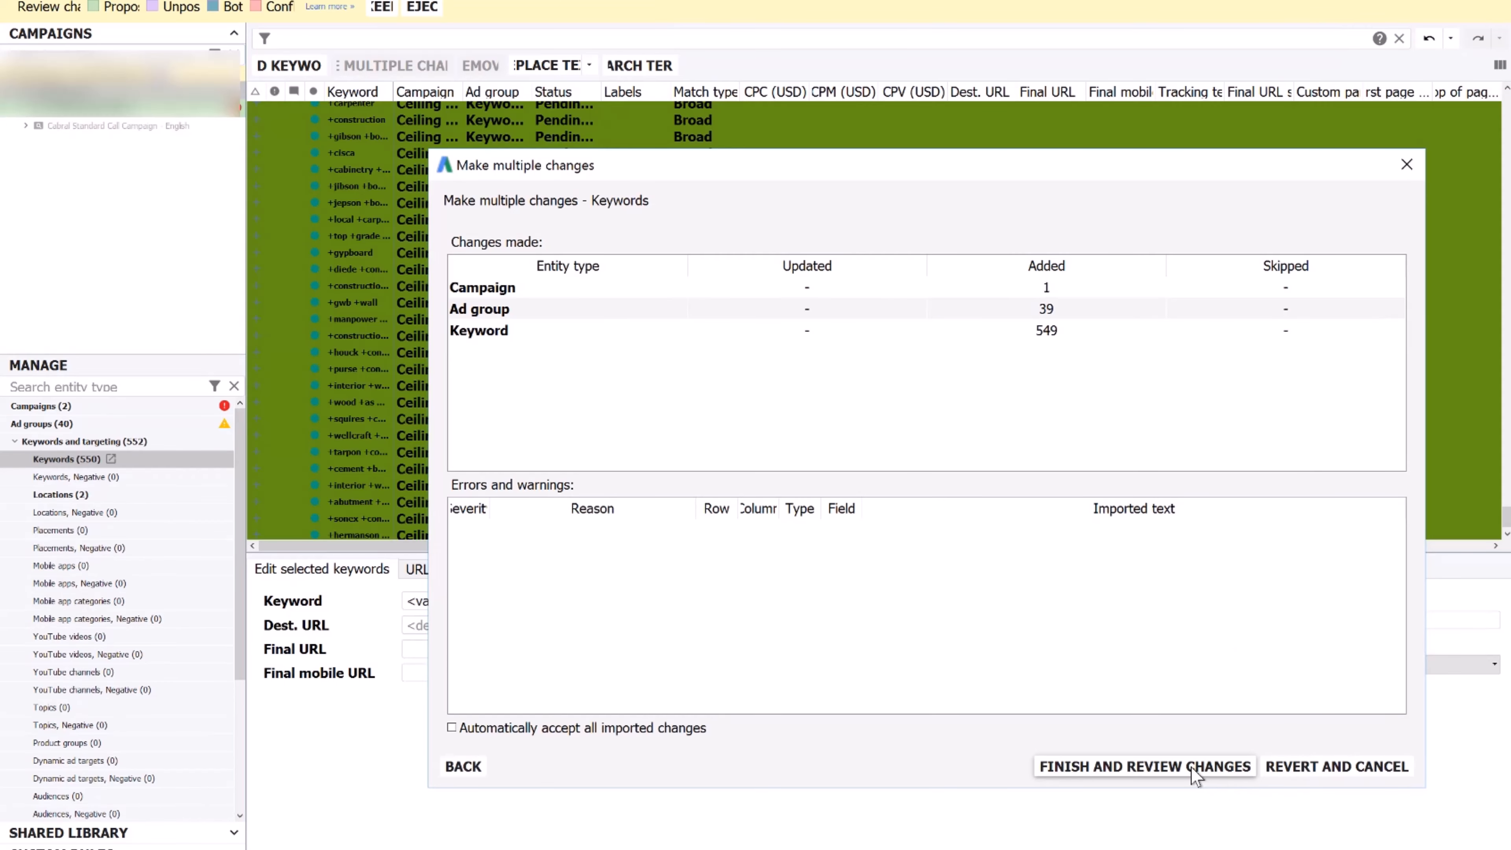
# Accept all imported changes and bring up the new Ceiling Construction campaign's settings
pyautogui.click(485, 735)
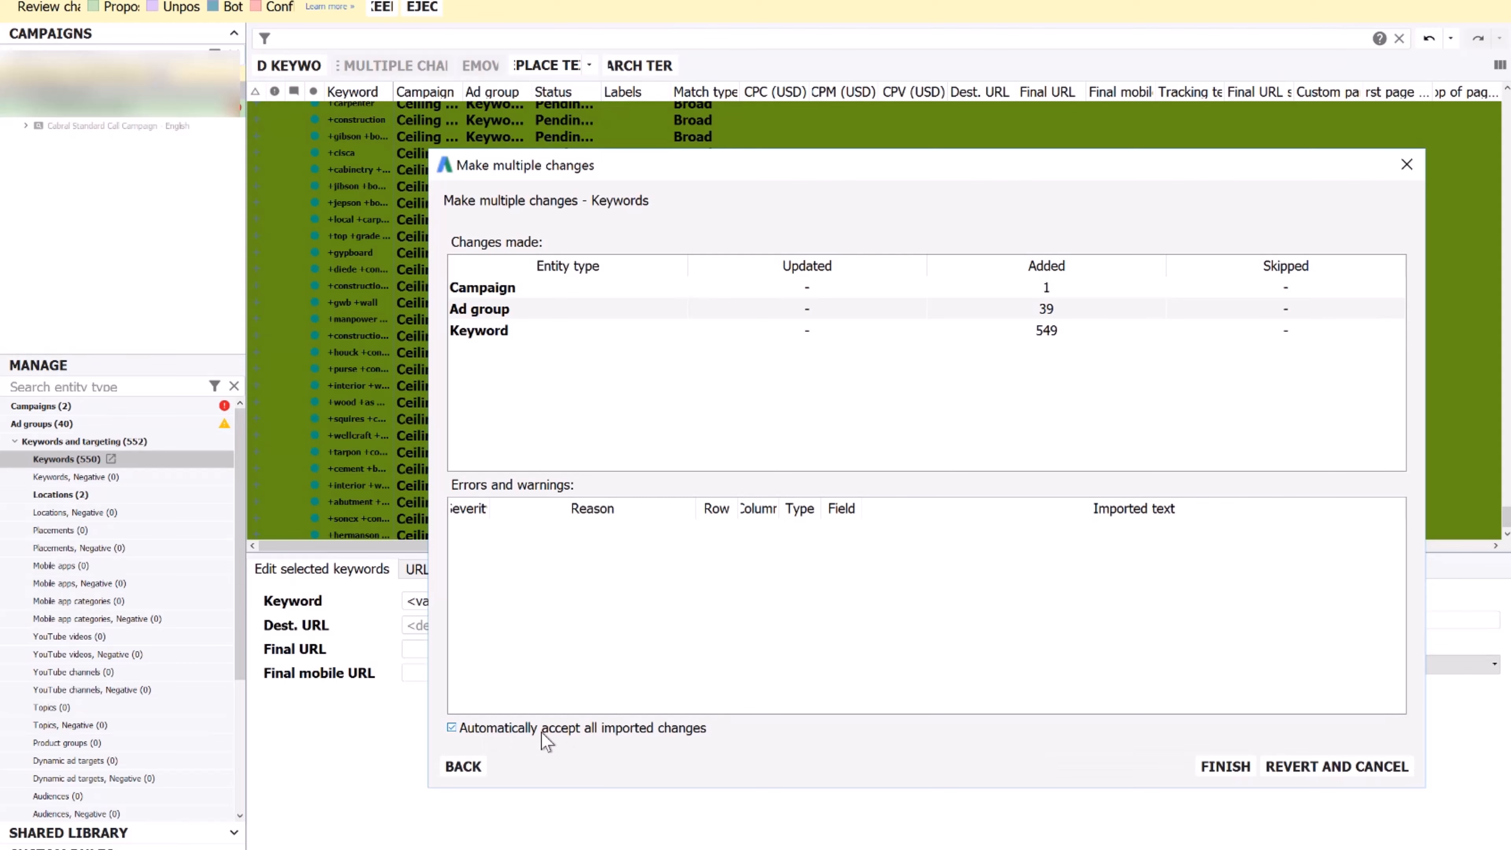
pyautogui.click(1225, 767)
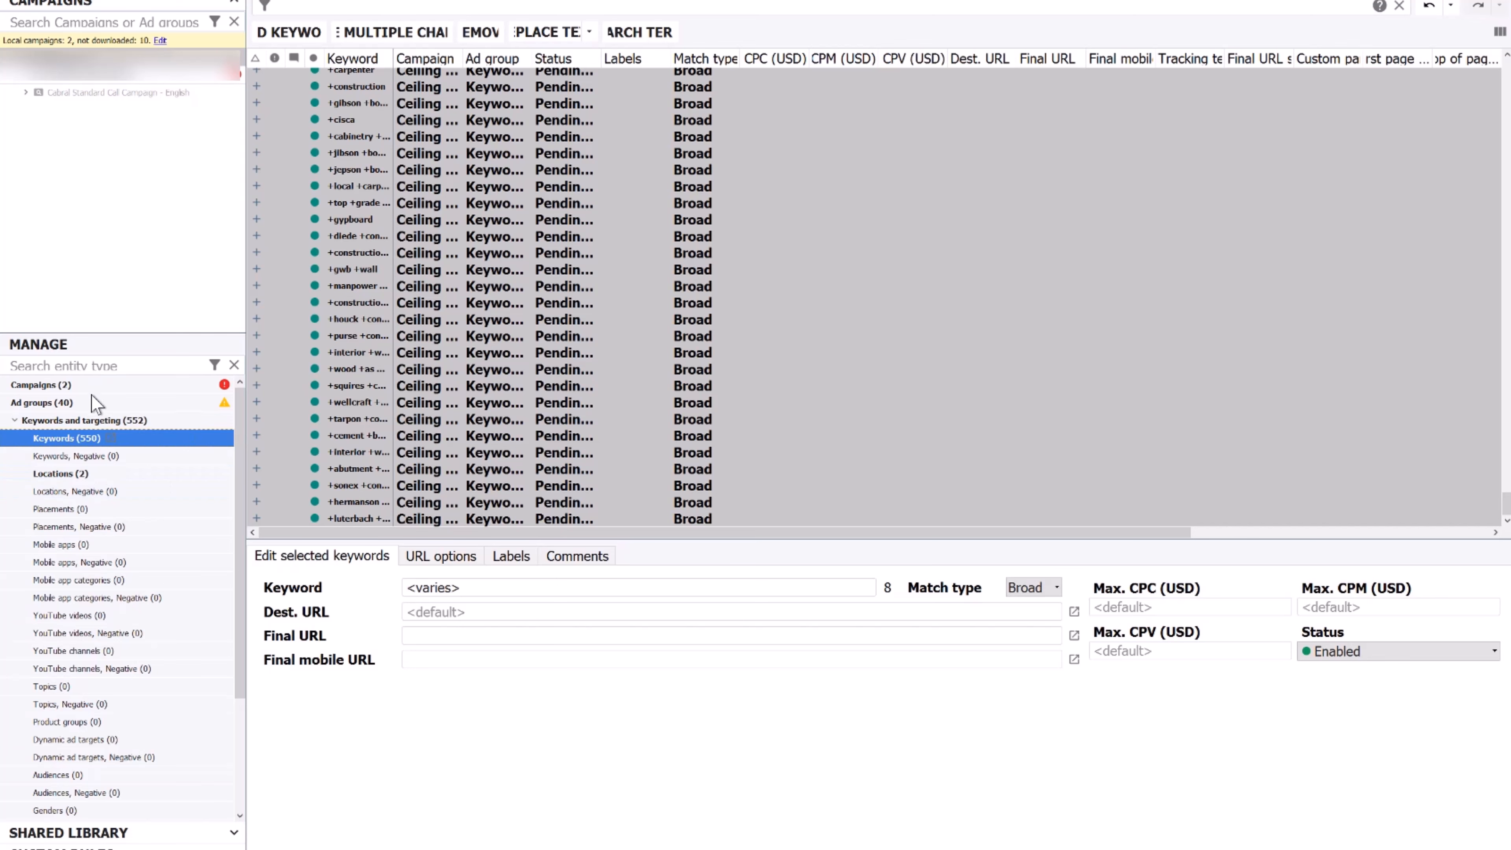
pyautogui.click(132, 85)
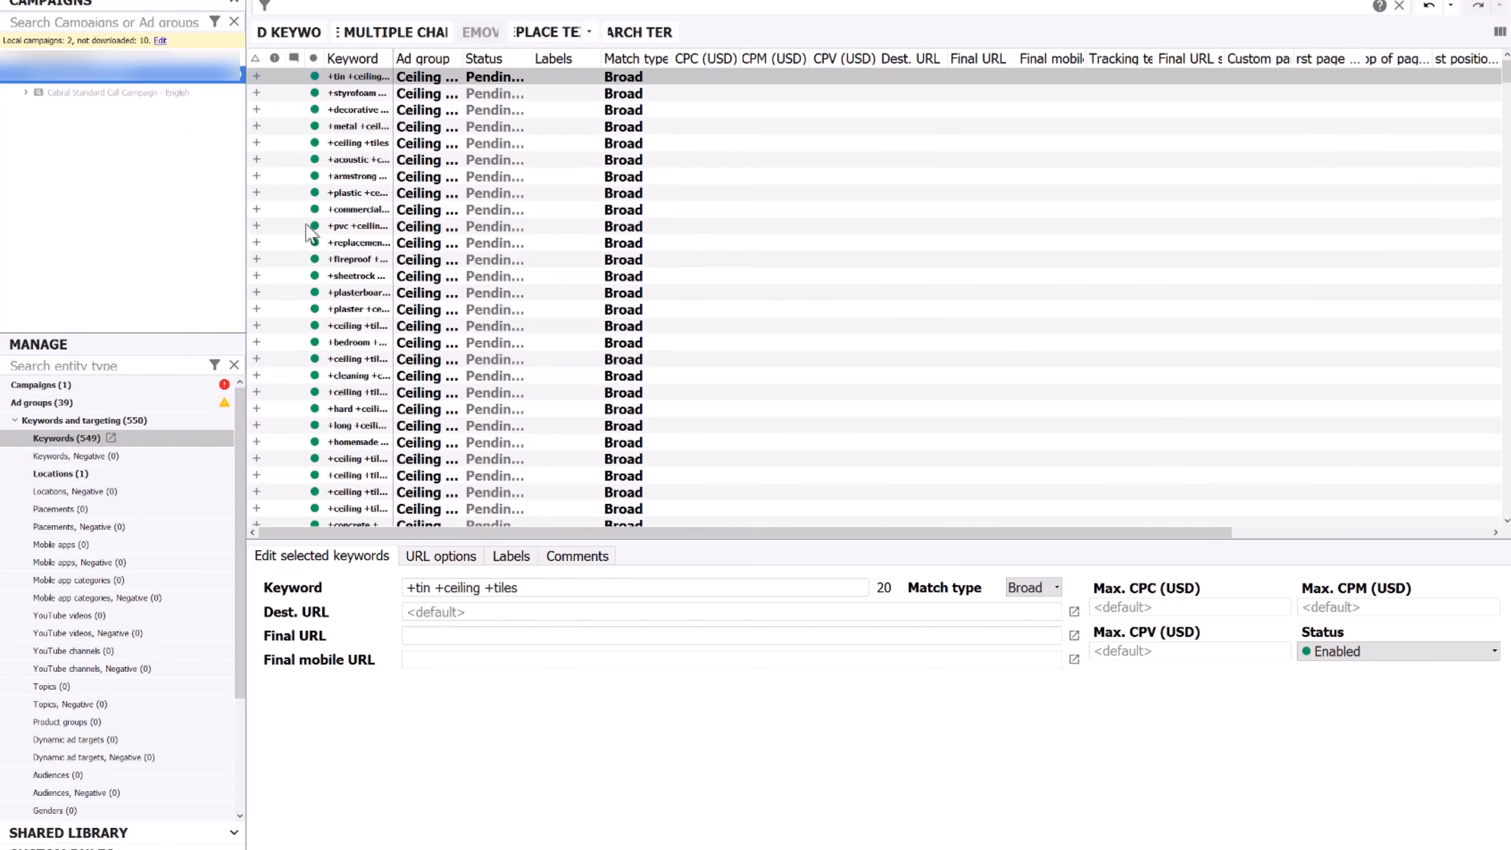
pyautogui.click(56, 384)
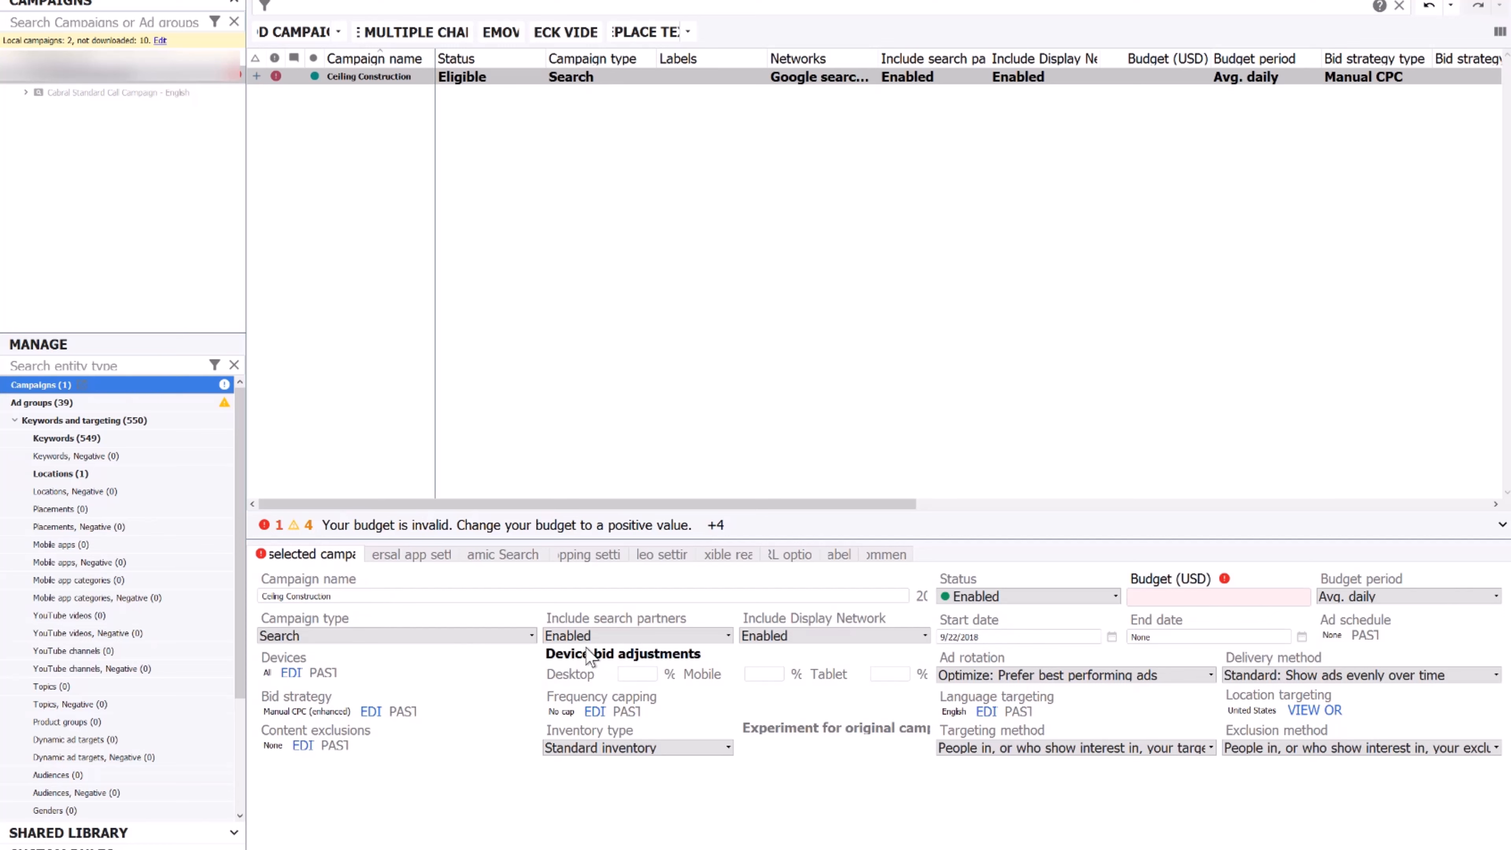
# Enter a 20.00 budget, -100 desktop and tablet bid adjustments, and 'People in your targeted locations' targeting
pyautogui.click(1158, 596)
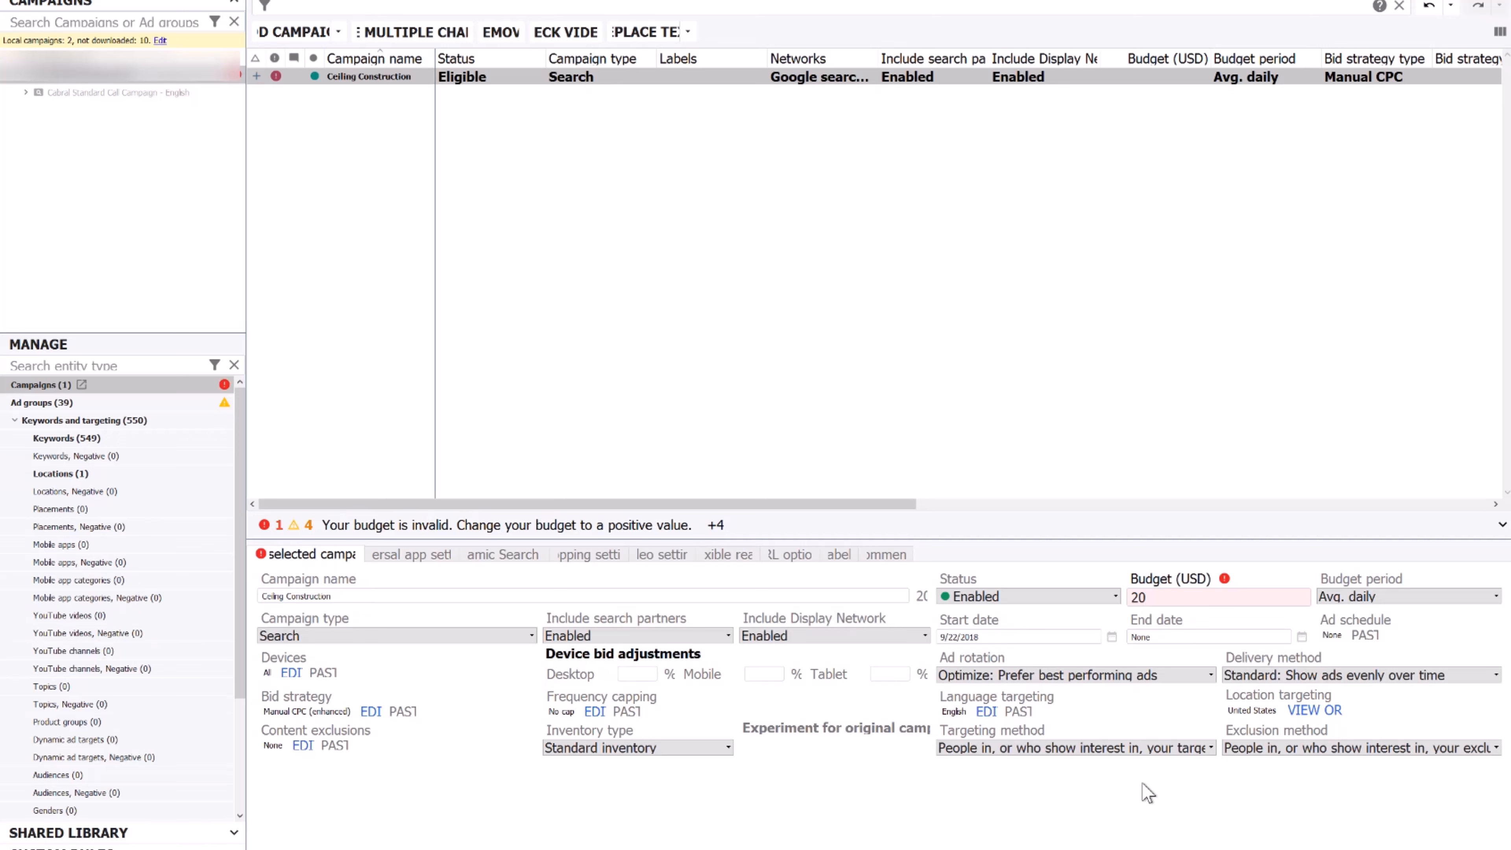
pyautogui.click(1118, 815)
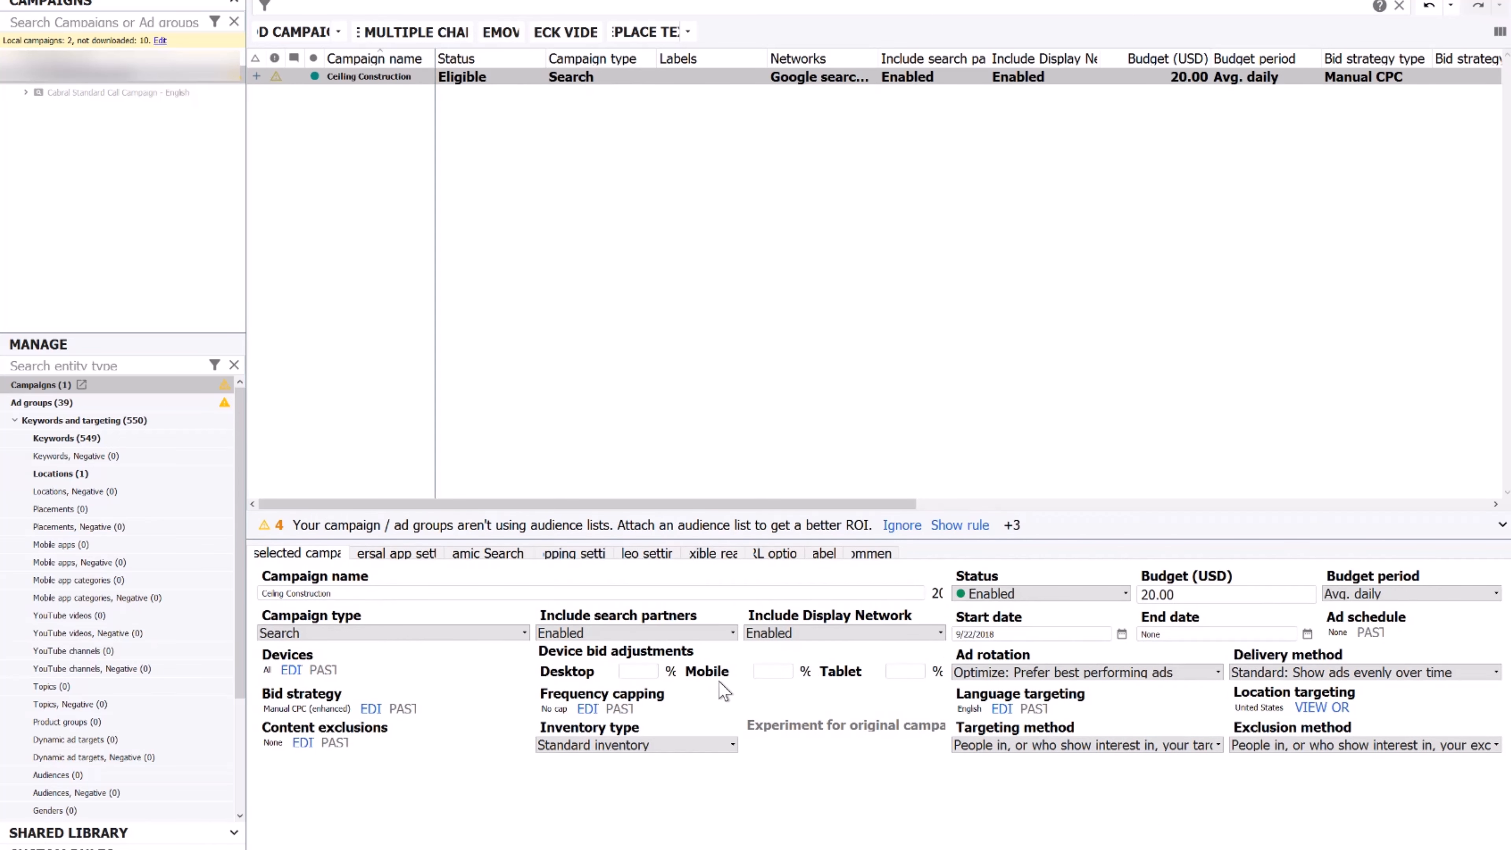
pyautogui.click(902, 669)
pyautogui.click(1138, 752)
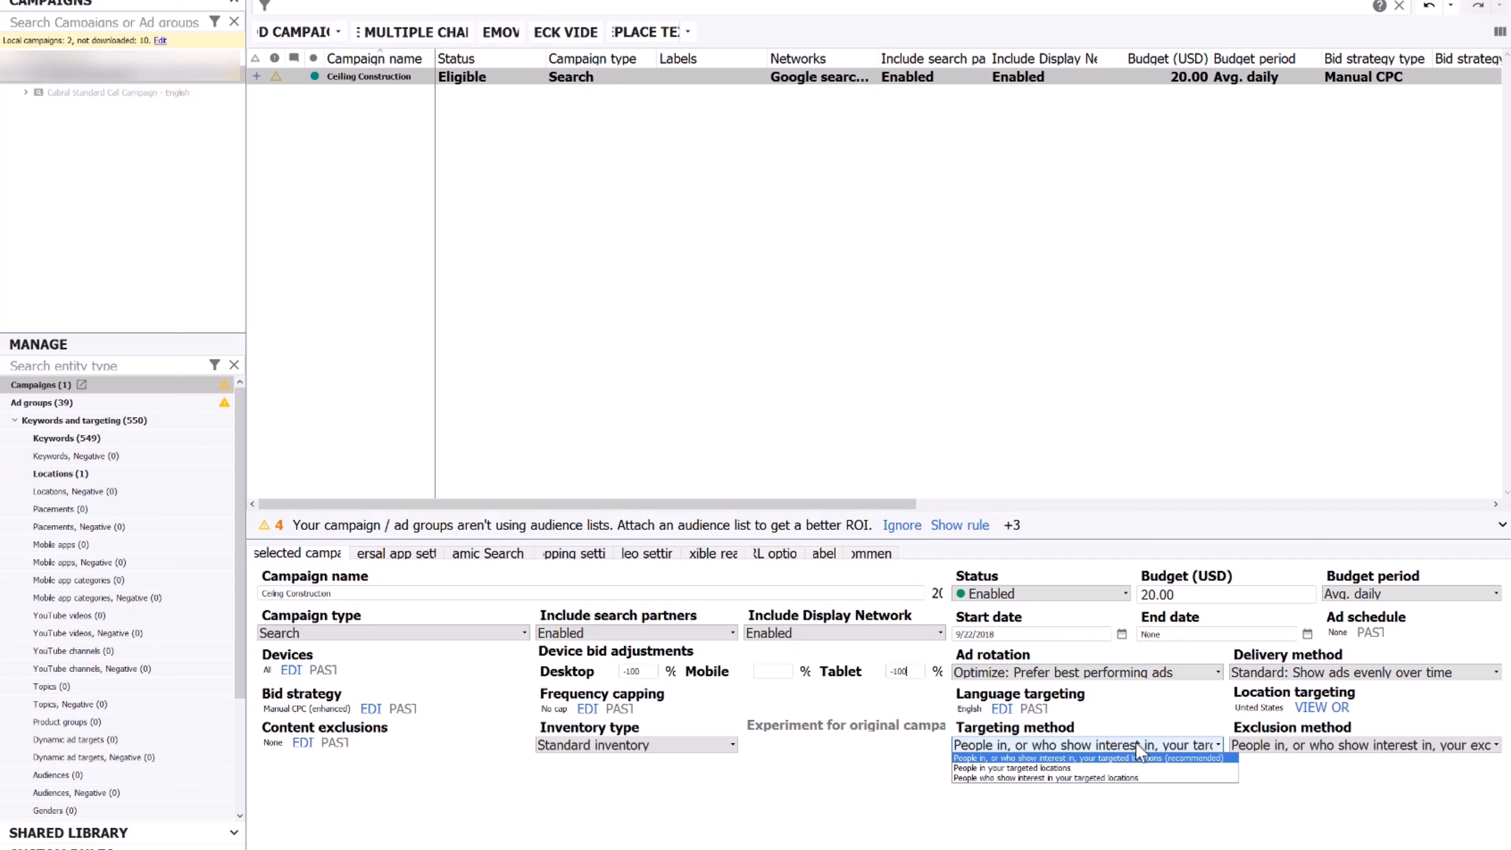
pyautogui.click(1076, 765)
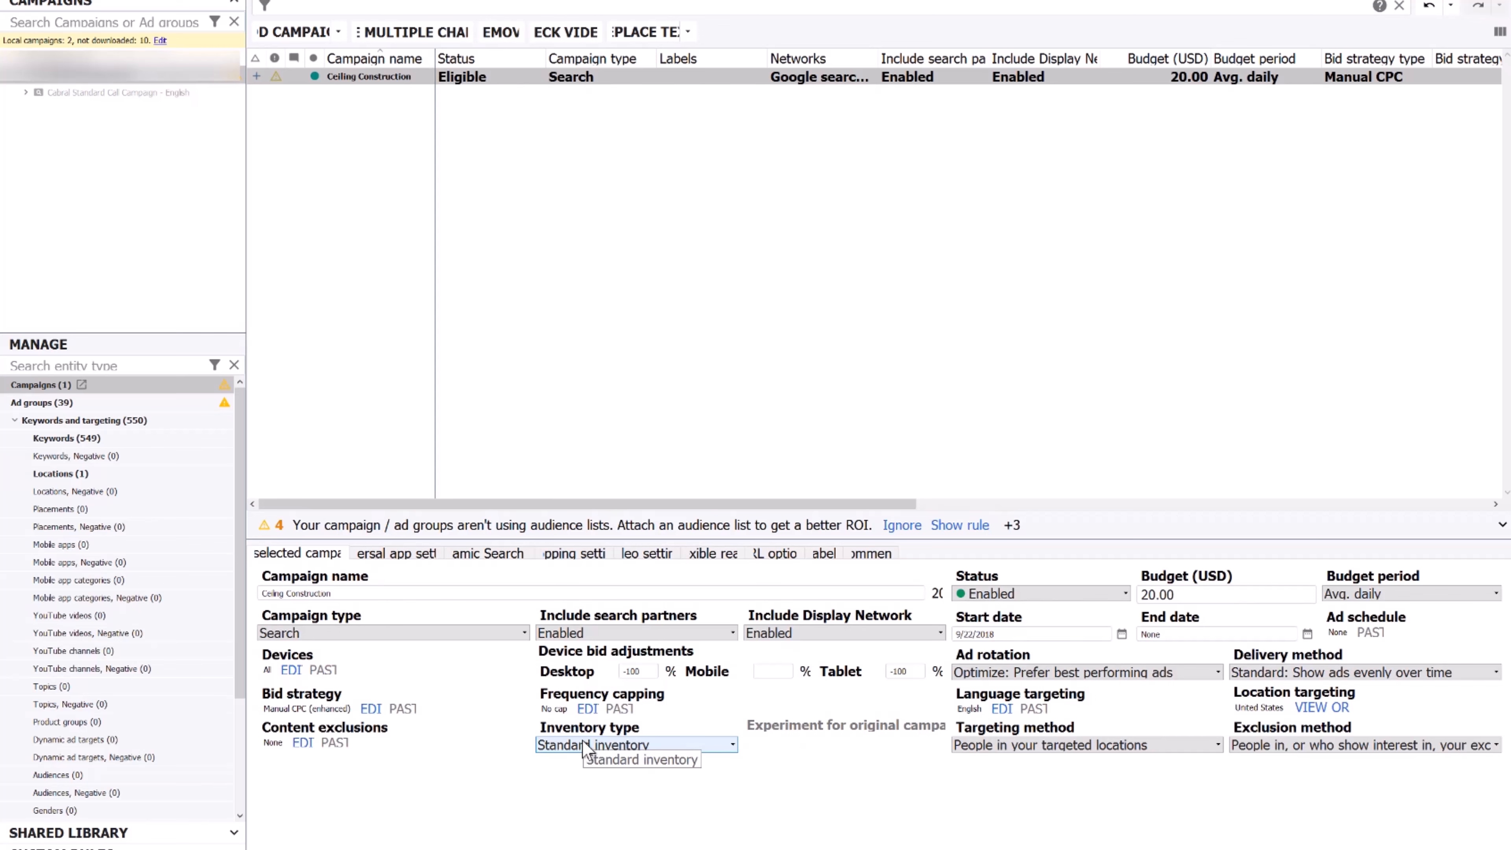
# Select all 39 ad groups and enter 2 as their default max. CPC
pyautogui.click(50, 403)
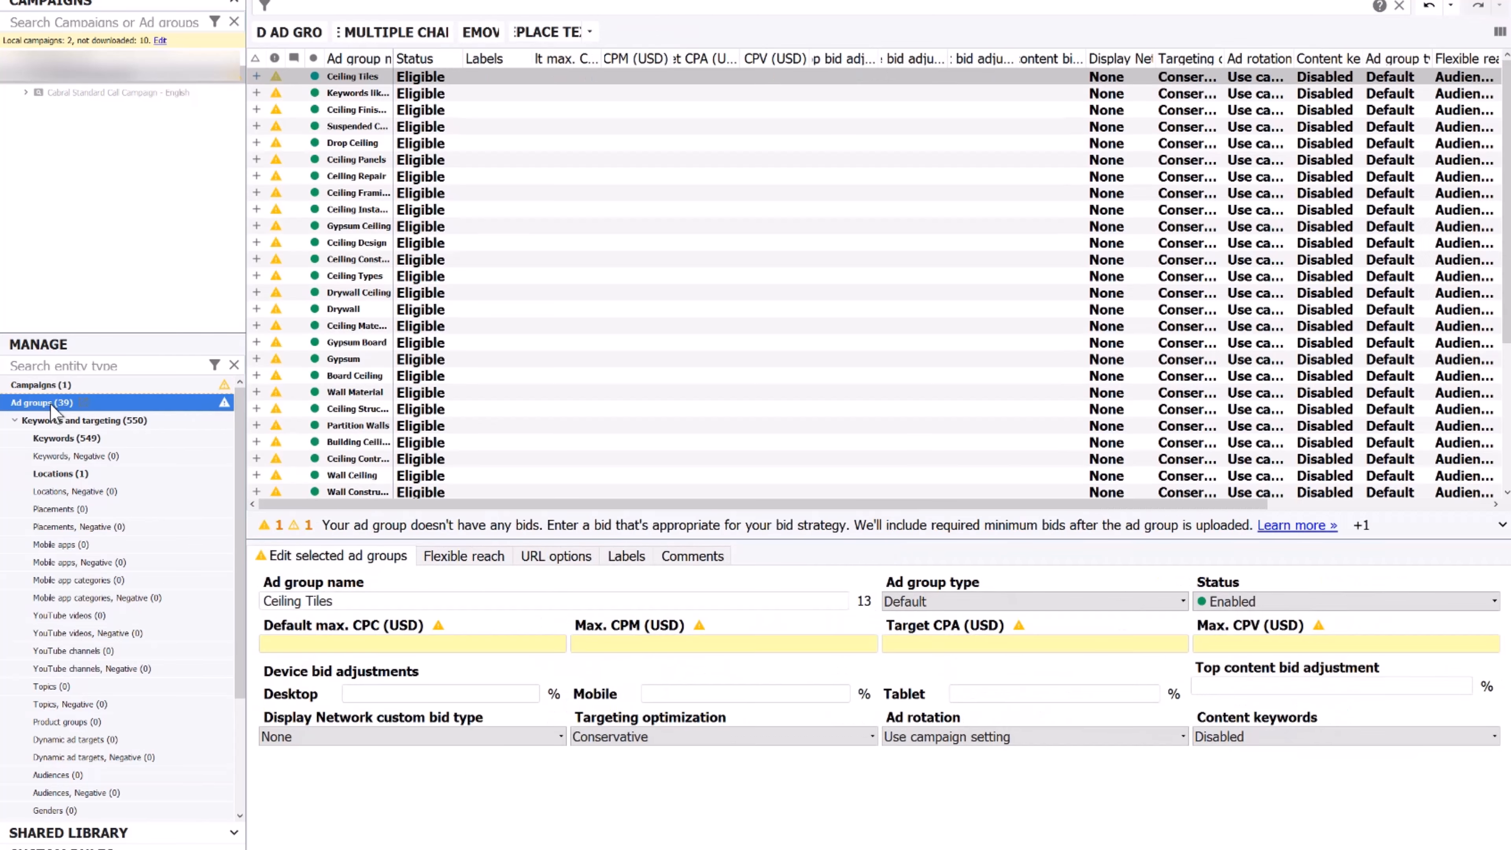
pyautogui.click(541, 161)
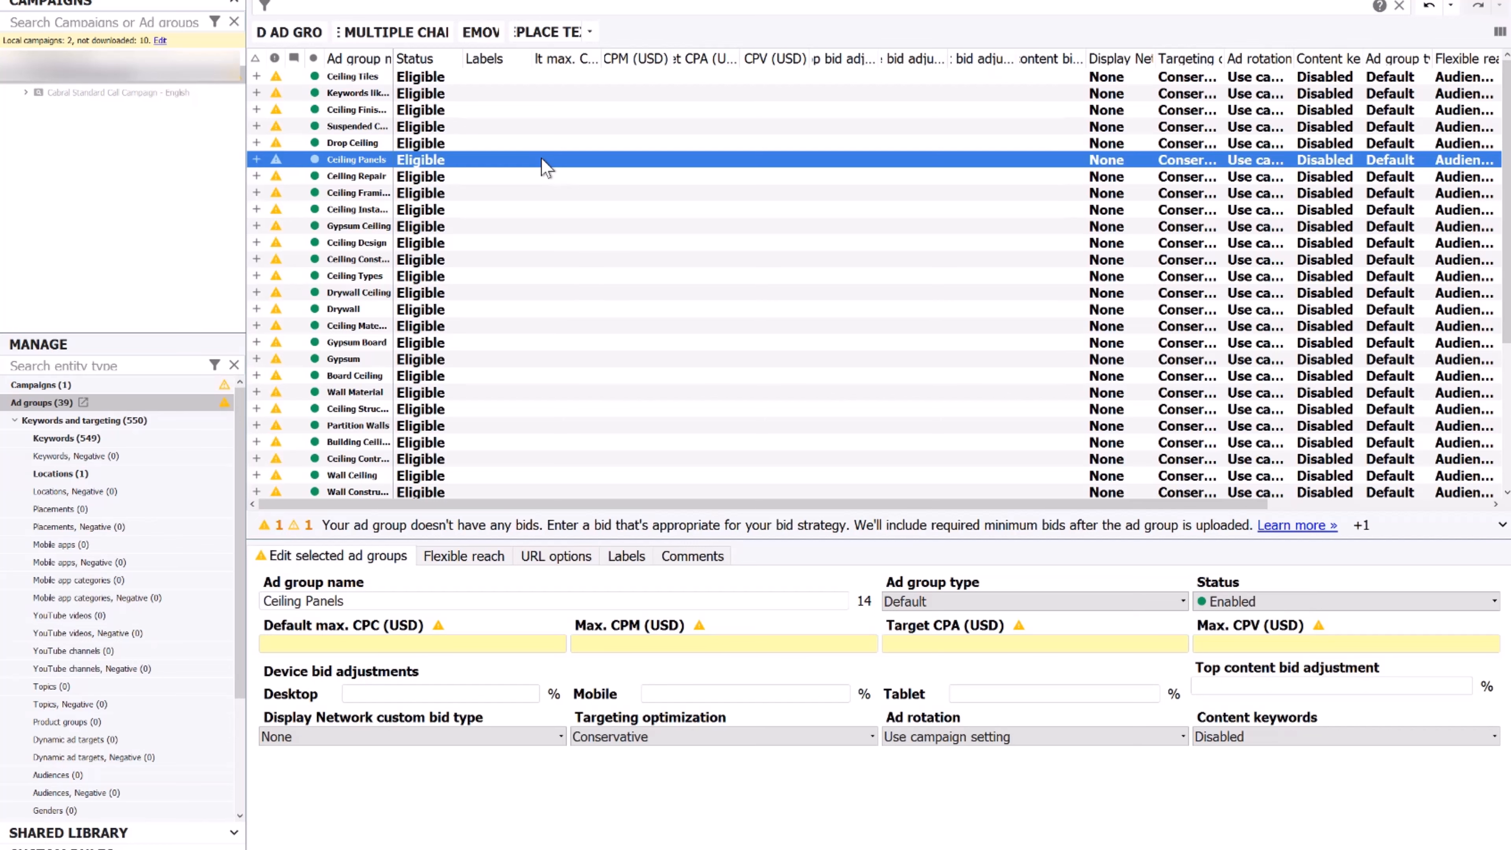
pyautogui.hotkey('ctrl', 'a')
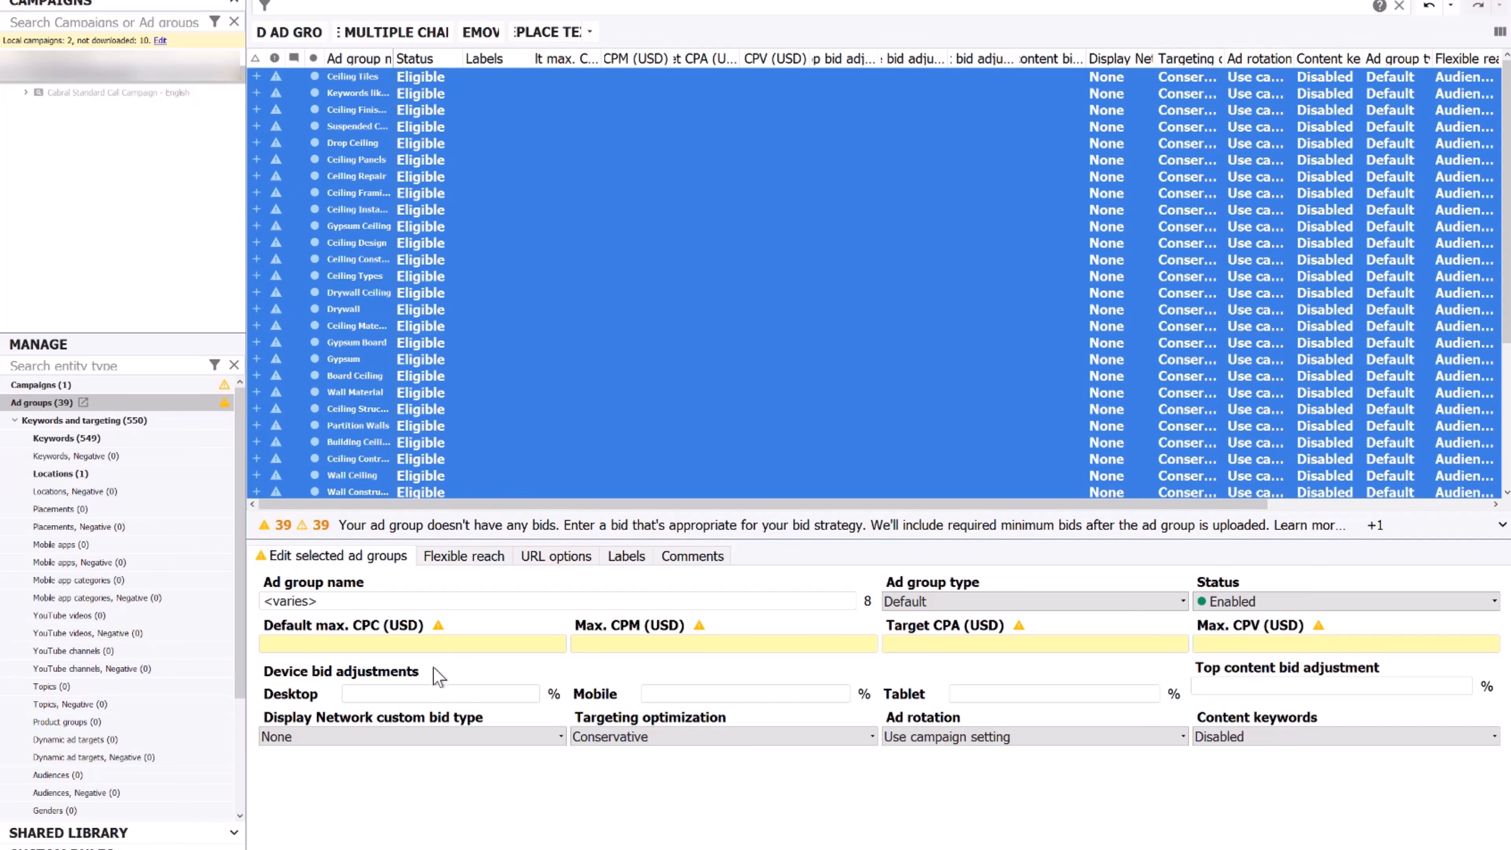
pyautogui.click(432, 645)
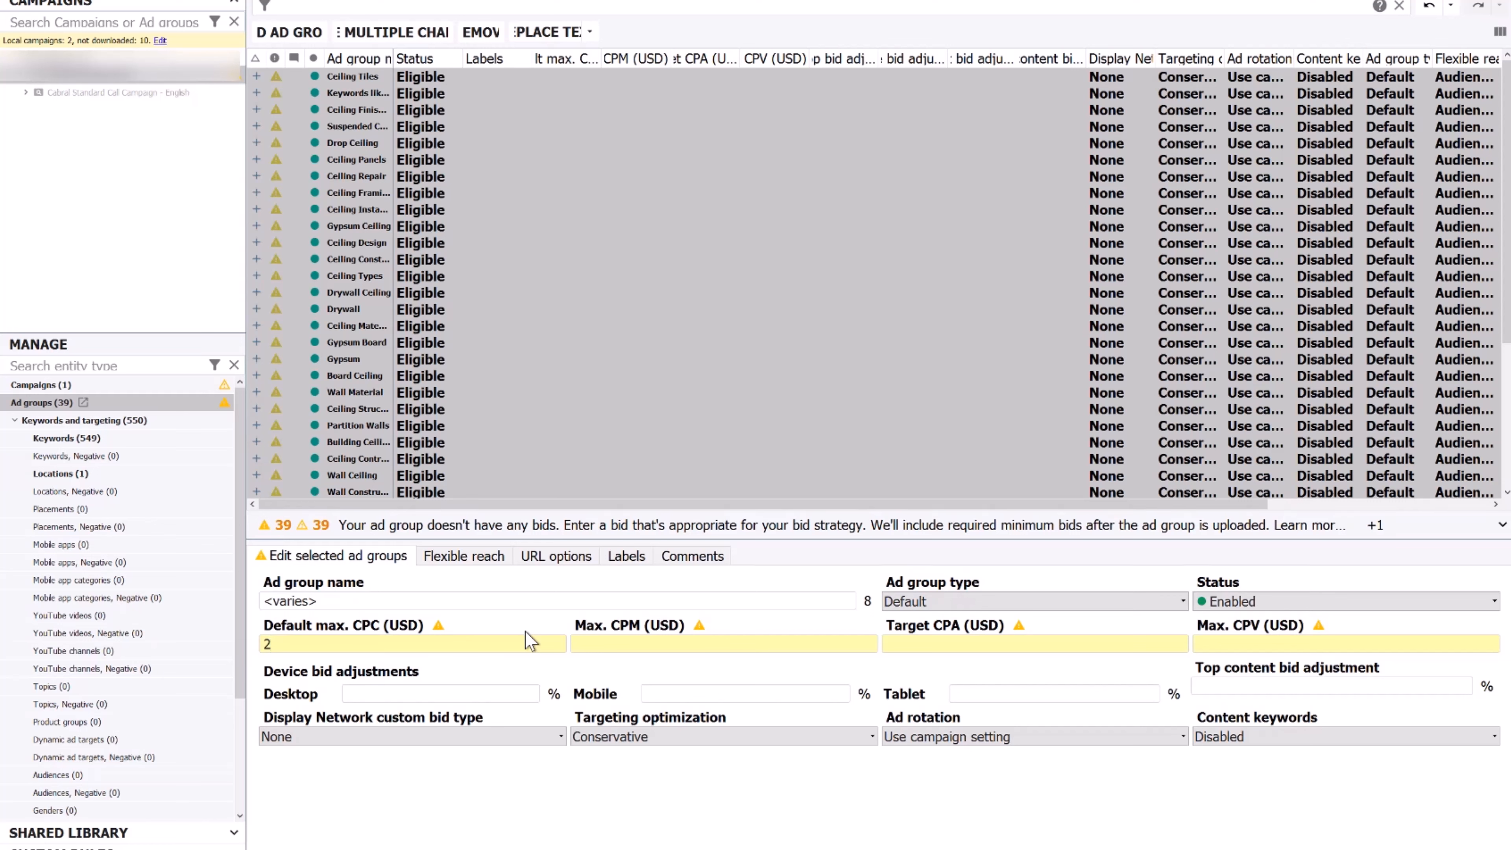
pyautogui.write('2')
pyautogui.press('Return')
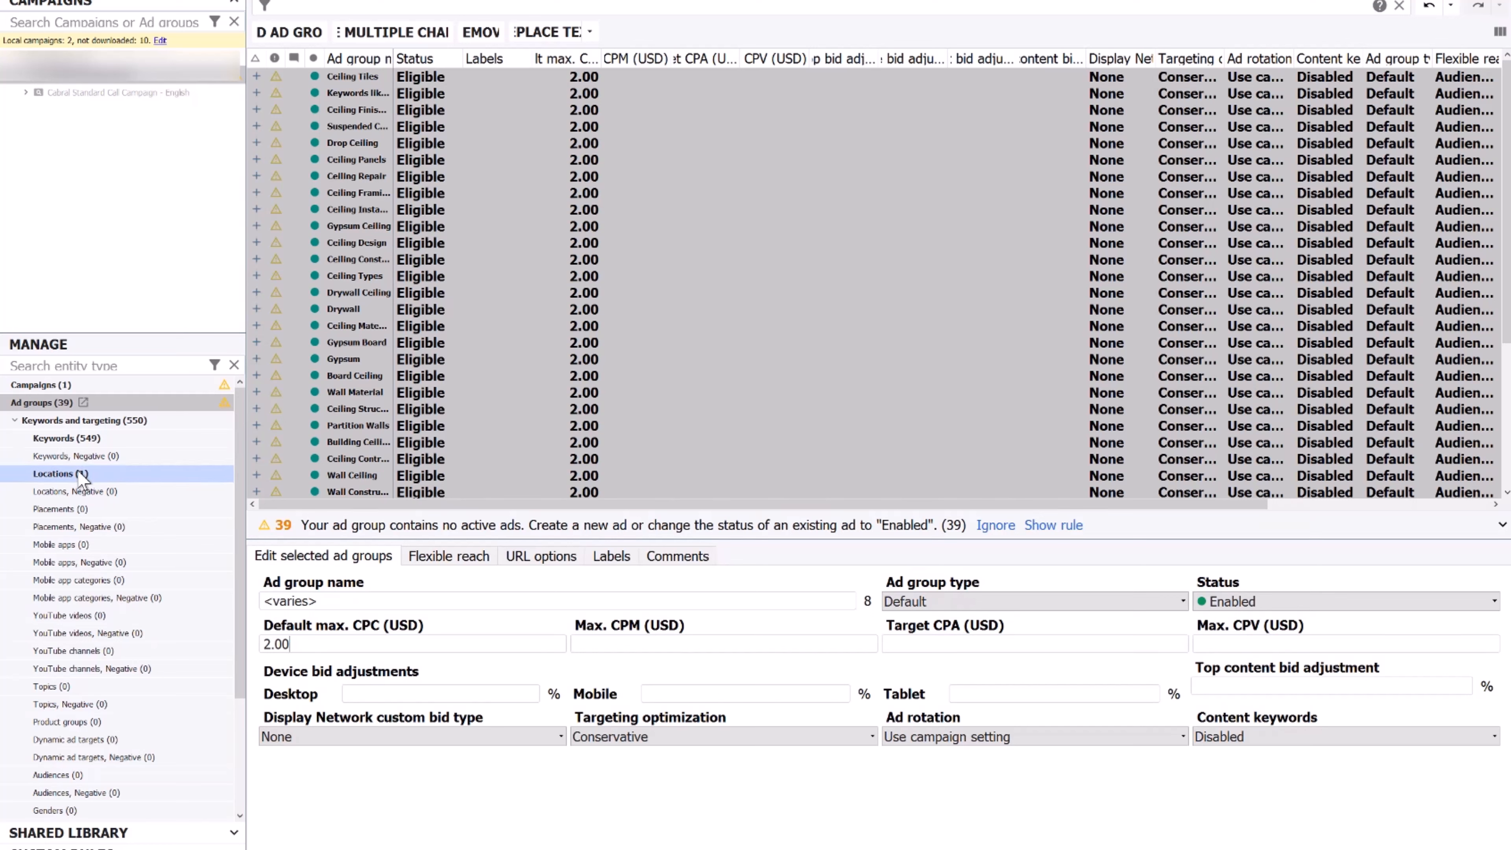
pyautogui.moveTo(240, 422); pyautogui.dragTo(220, 611)
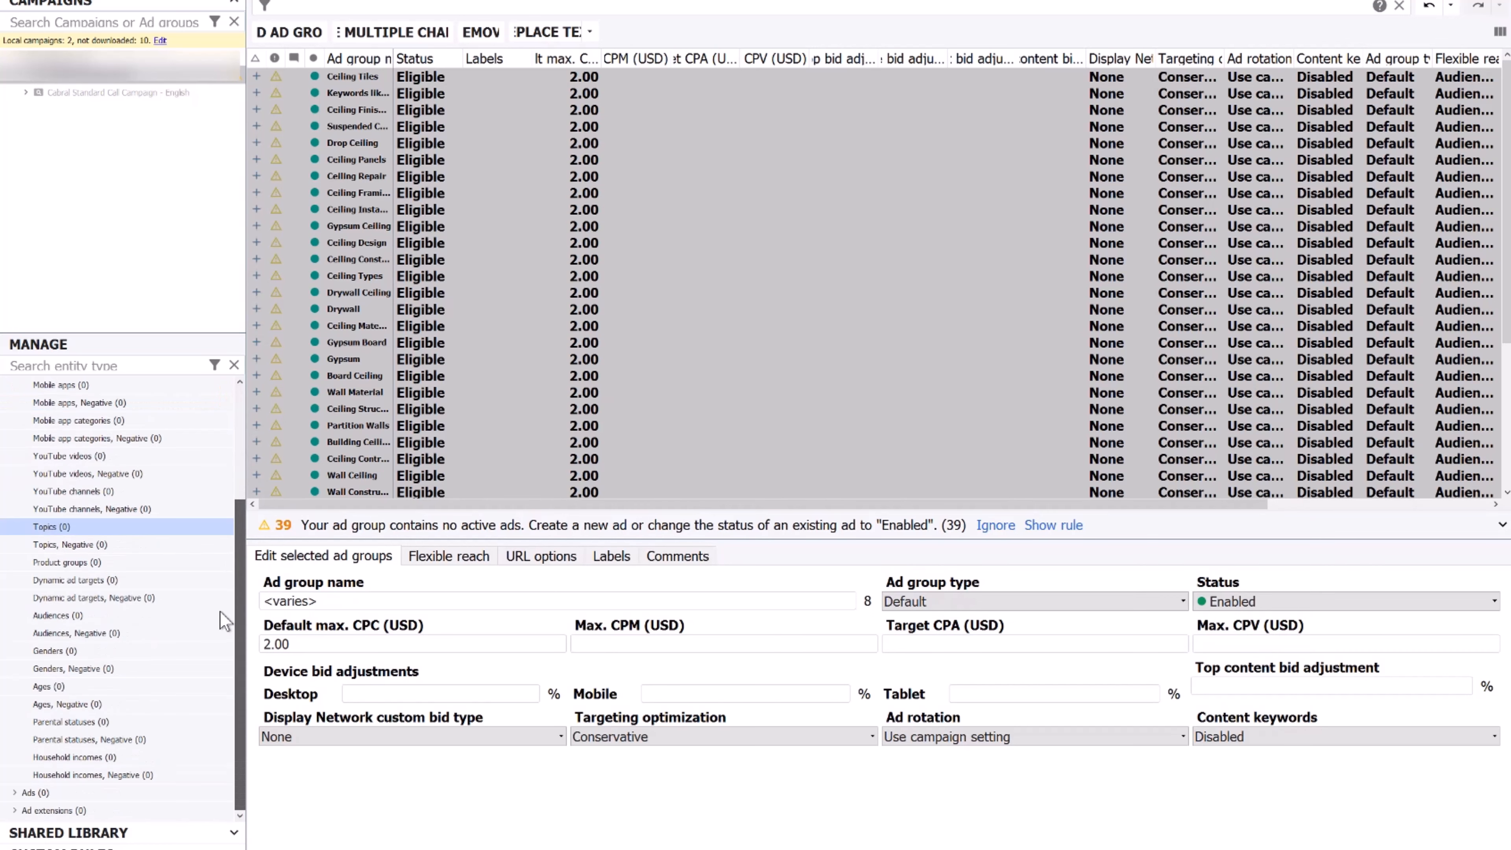
pyautogui.click(28, 88)
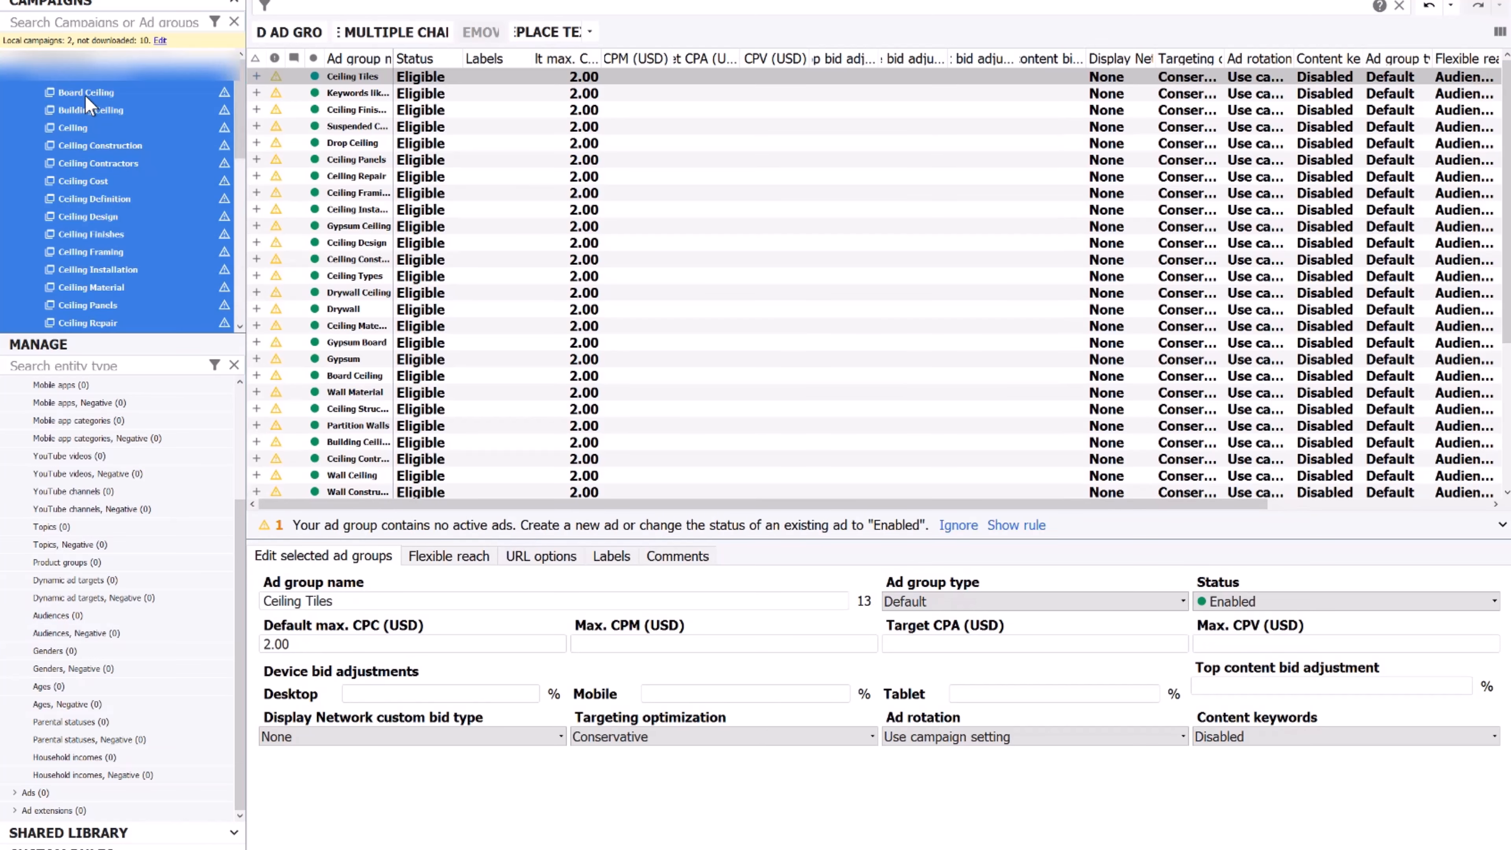
# Add a new call-only ad to the Board Ceiling ad group
pyautogui.click(85, 94)
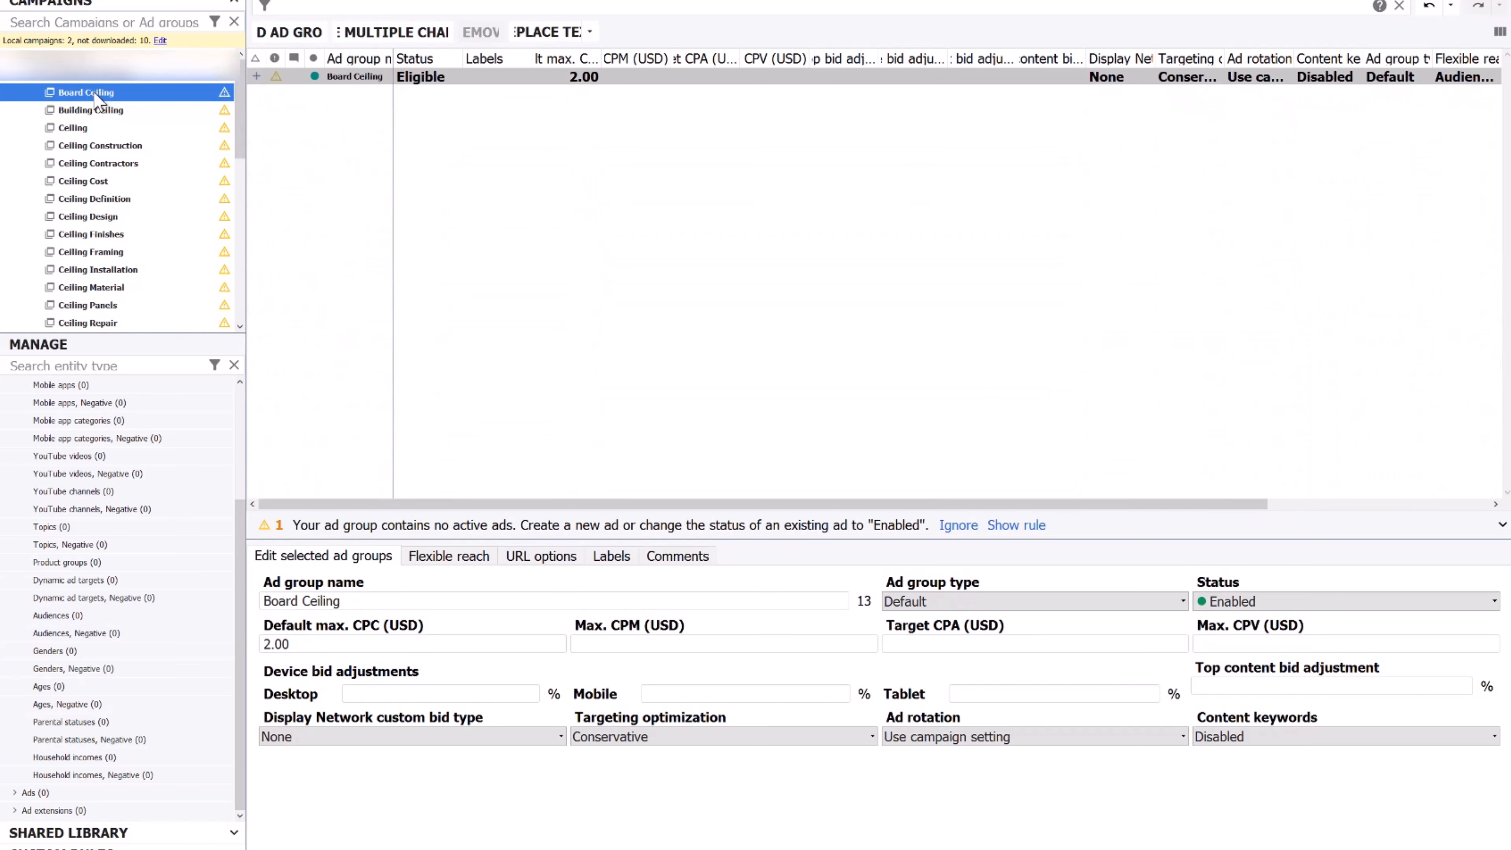
pyautogui.click(15, 793)
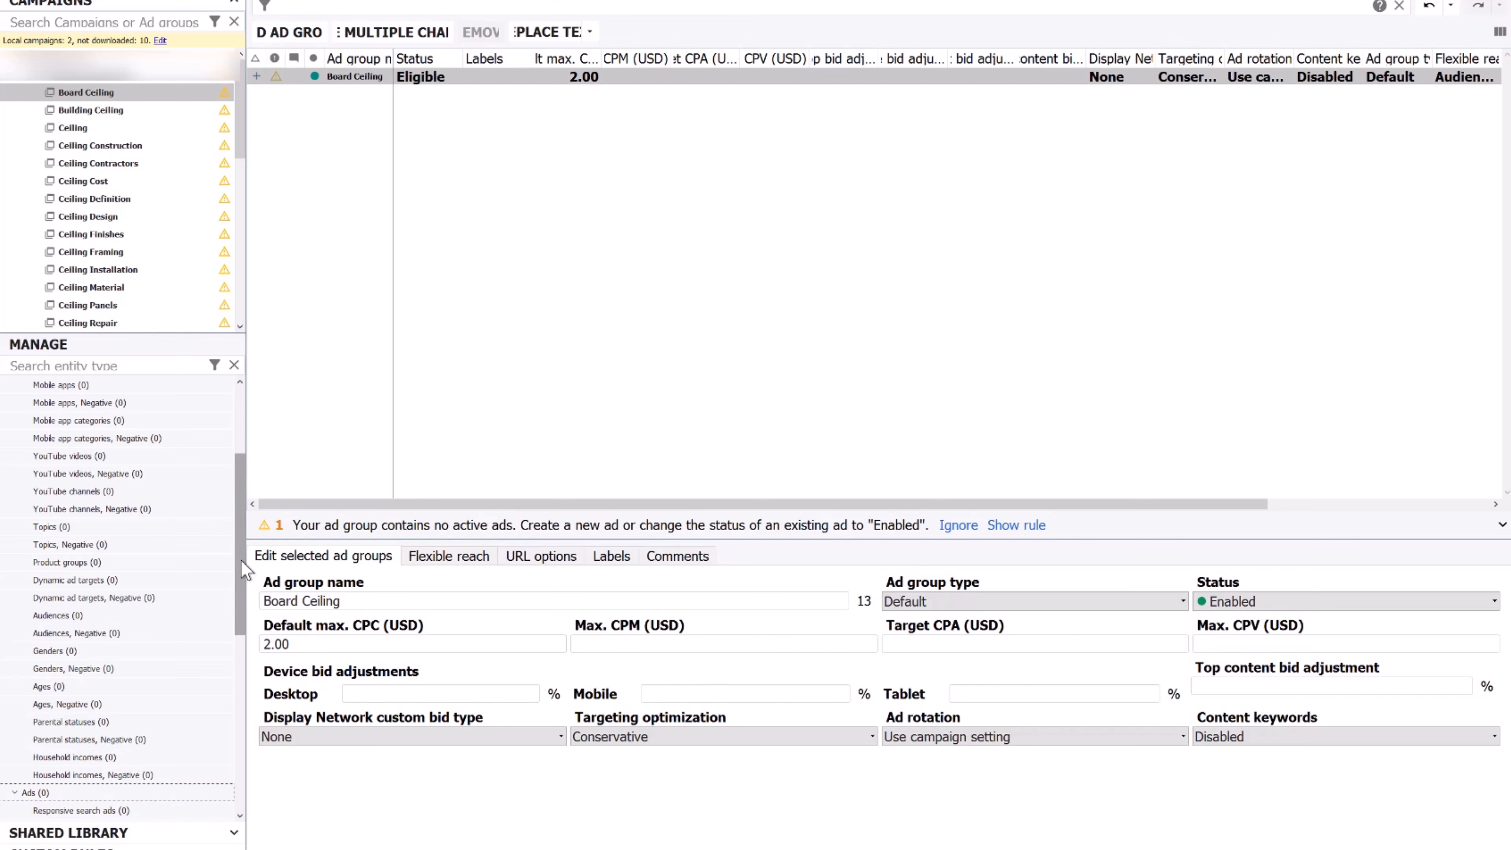
pyautogui.scroll(-4, 134, 626)
pyautogui.click(112, 596)
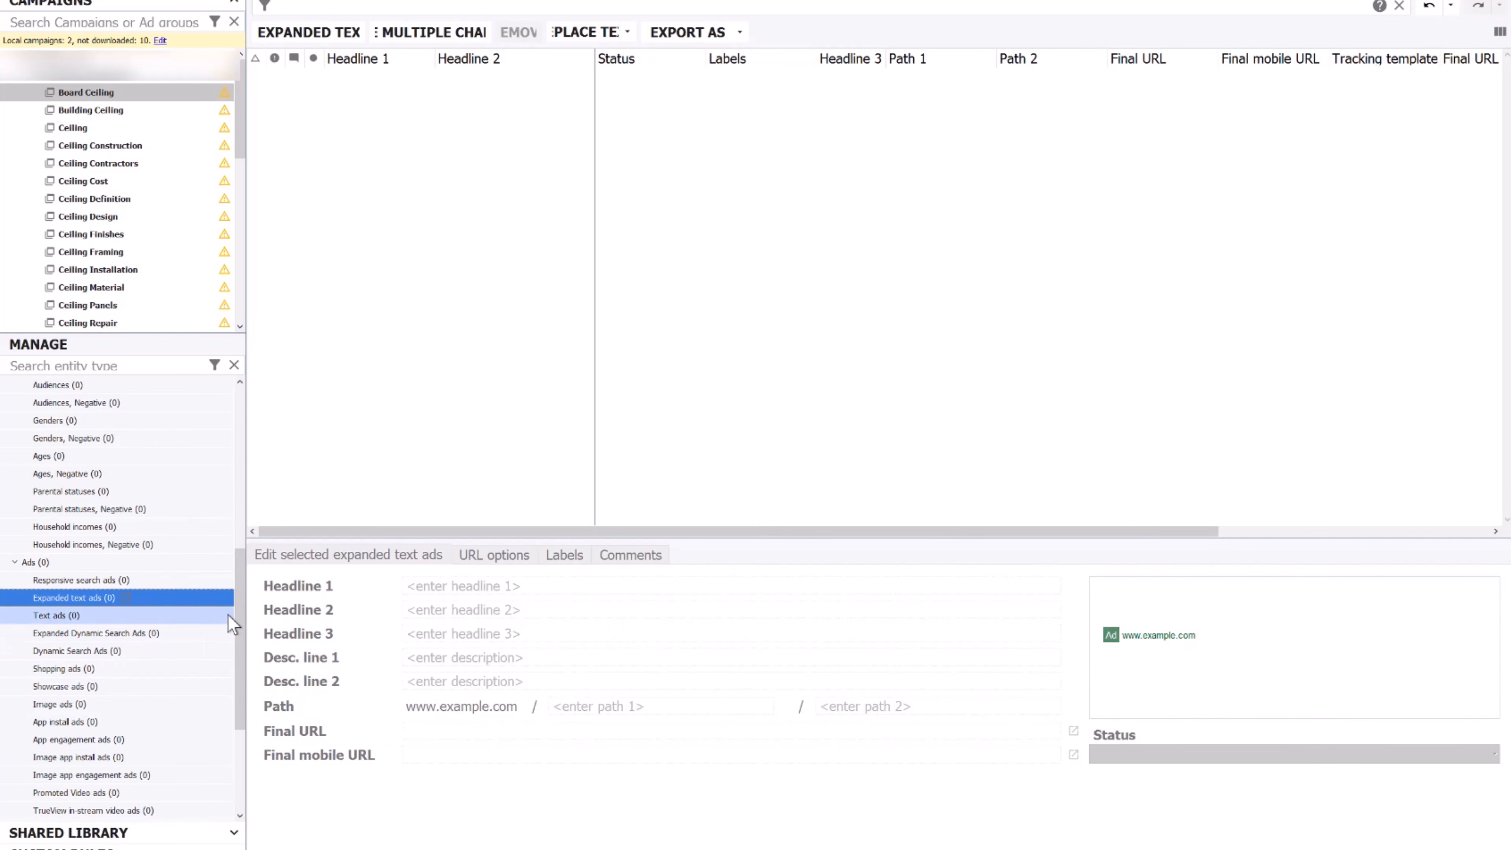
pyautogui.moveTo(236, 613); pyautogui.dragTo(236, 714)
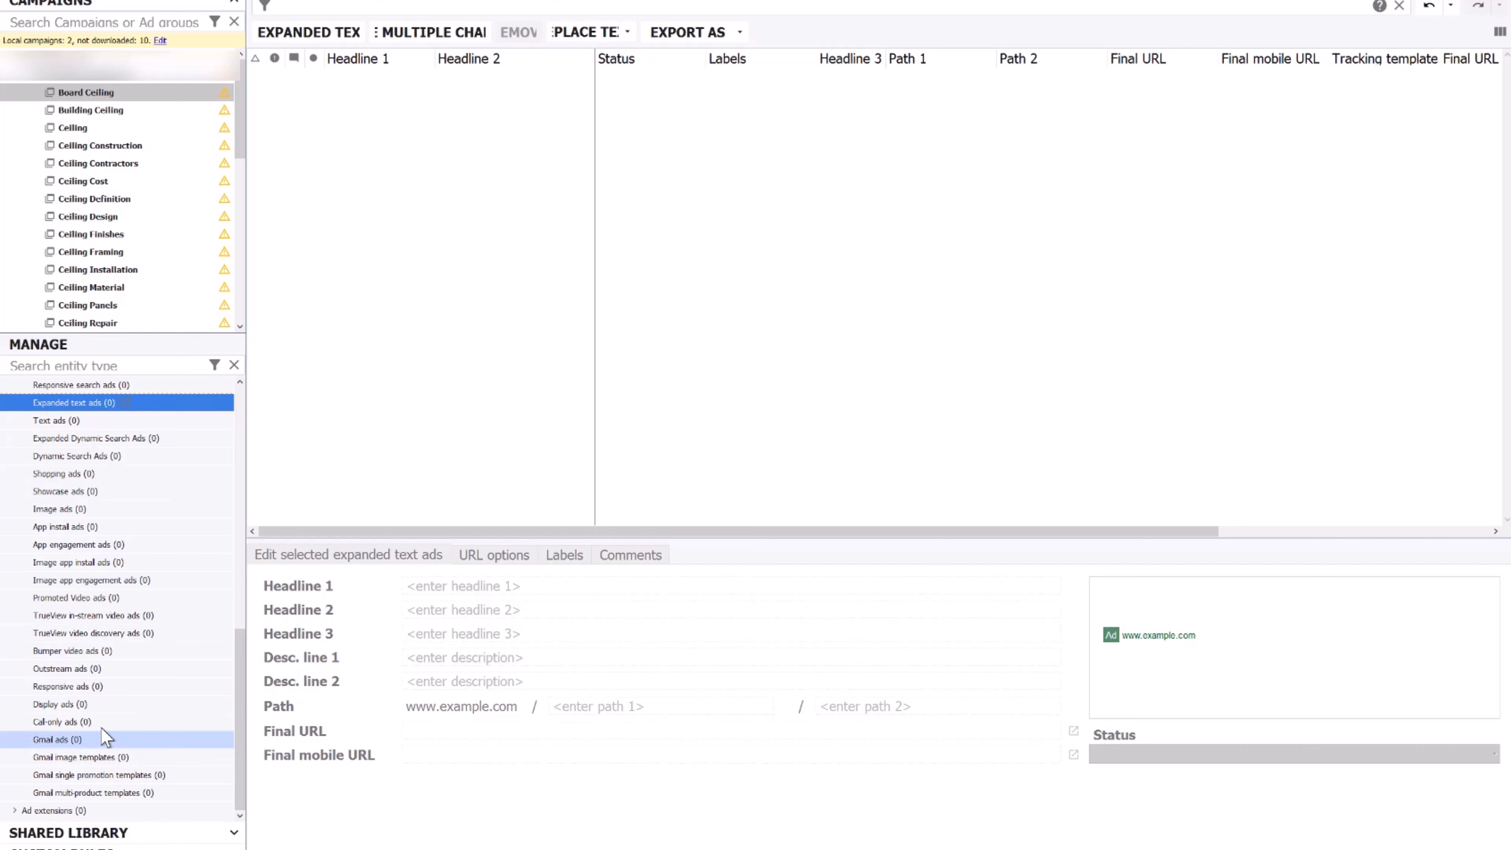
pyautogui.click(72, 722)
pyautogui.hotkey('ctrl', 'shift', 'n')
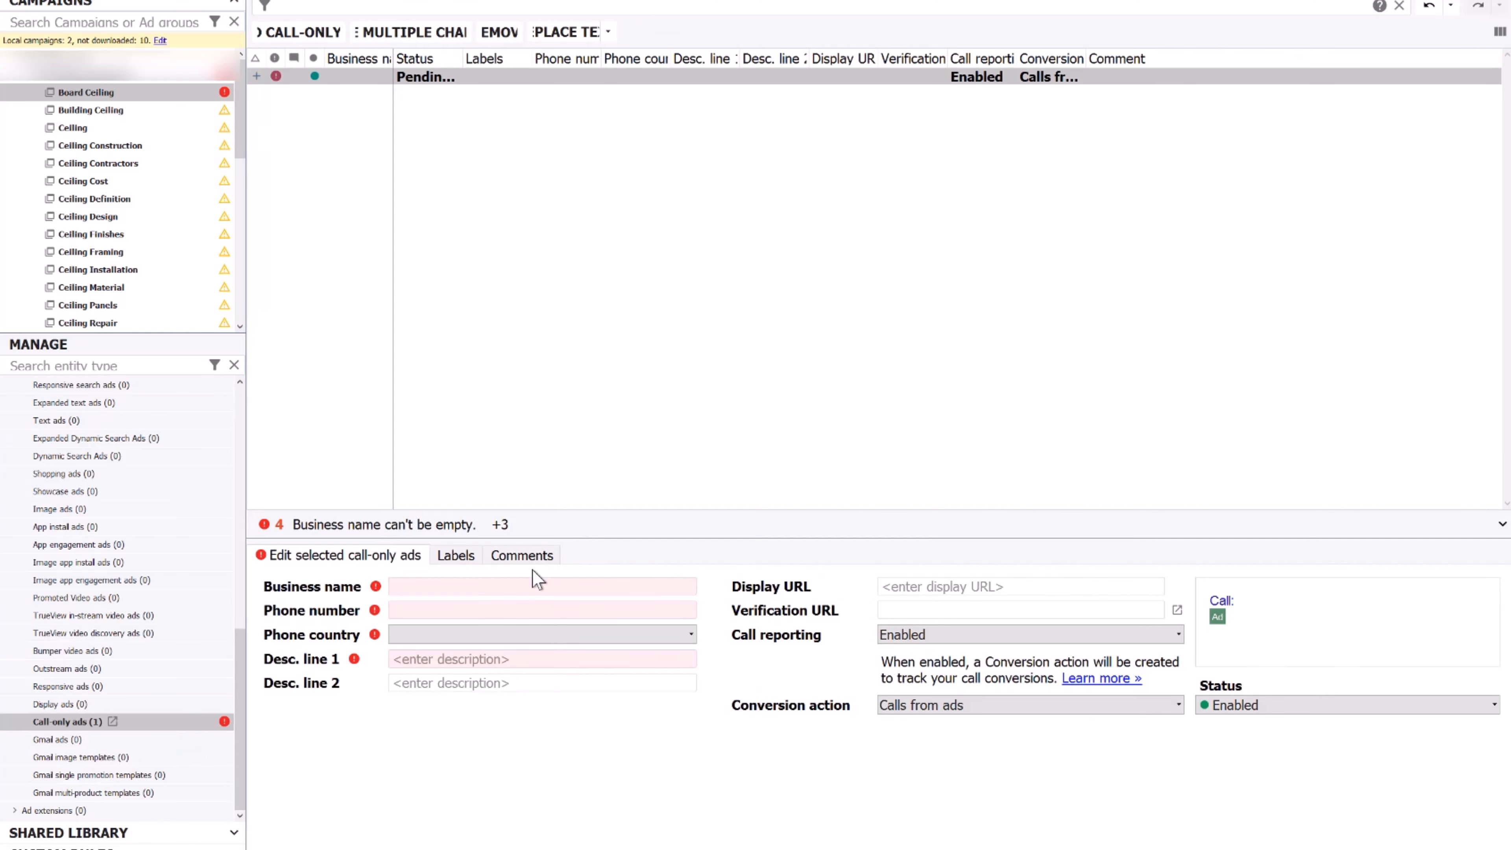
# Enter business name 'Ceiling Renovation', the business phone number, and Canada as phone country
pyautogui.click(466, 586)
pyautogui.write('Ceiling Renovations')
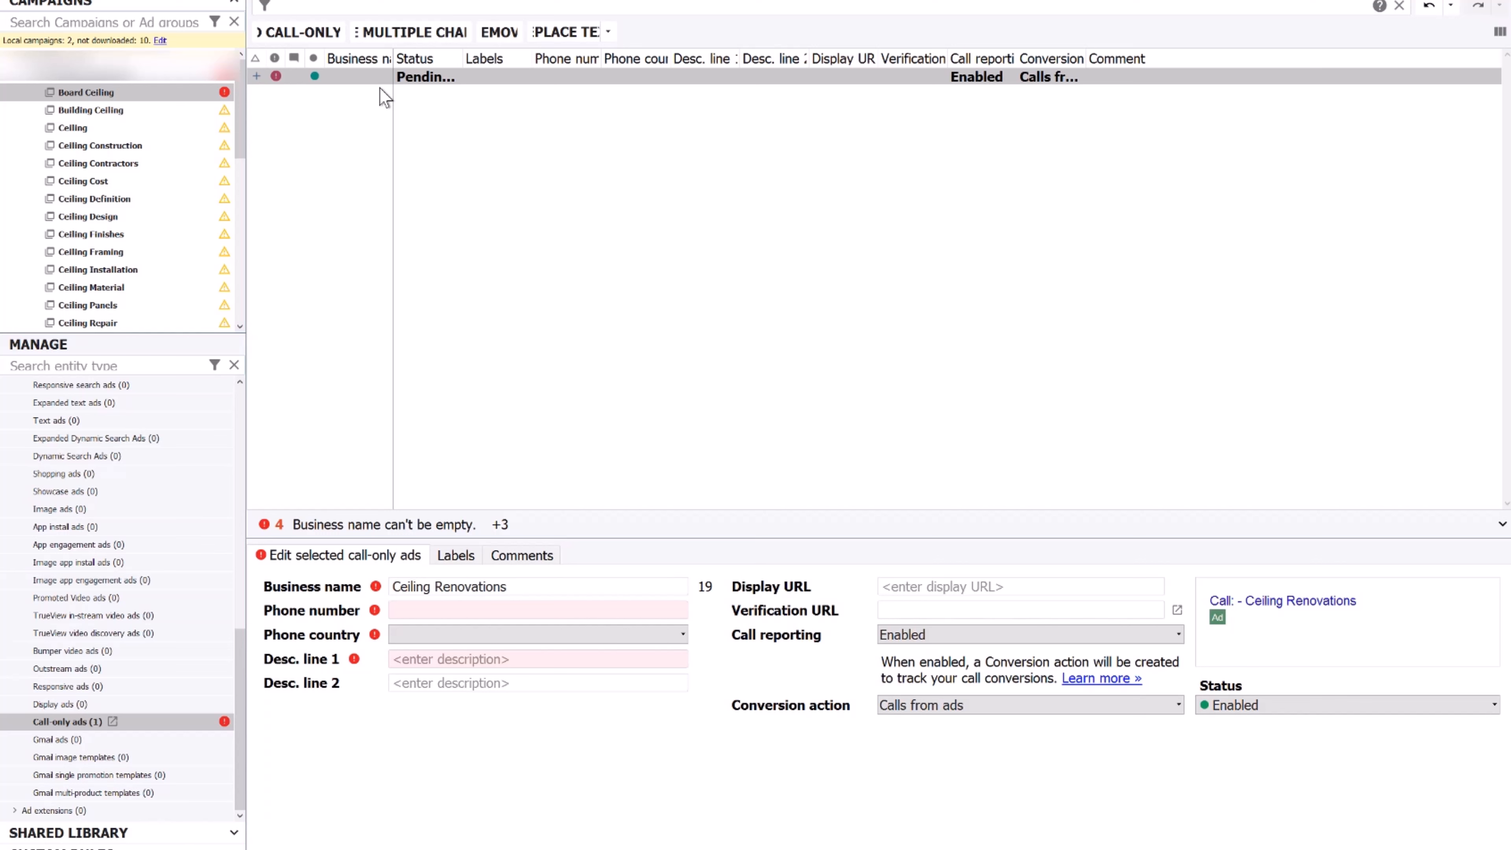
pyautogui.click(418, 608)
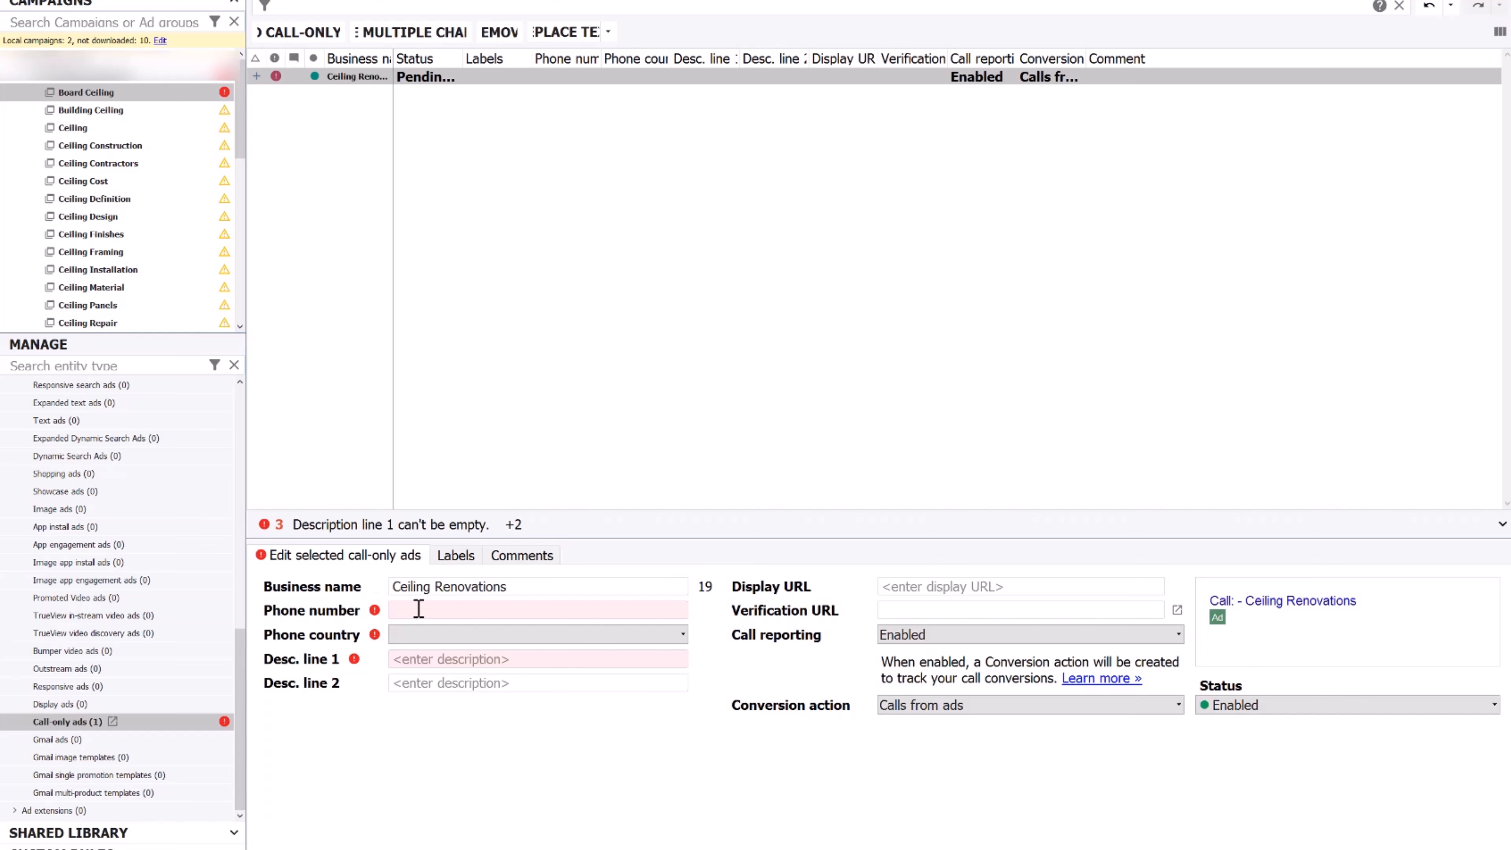
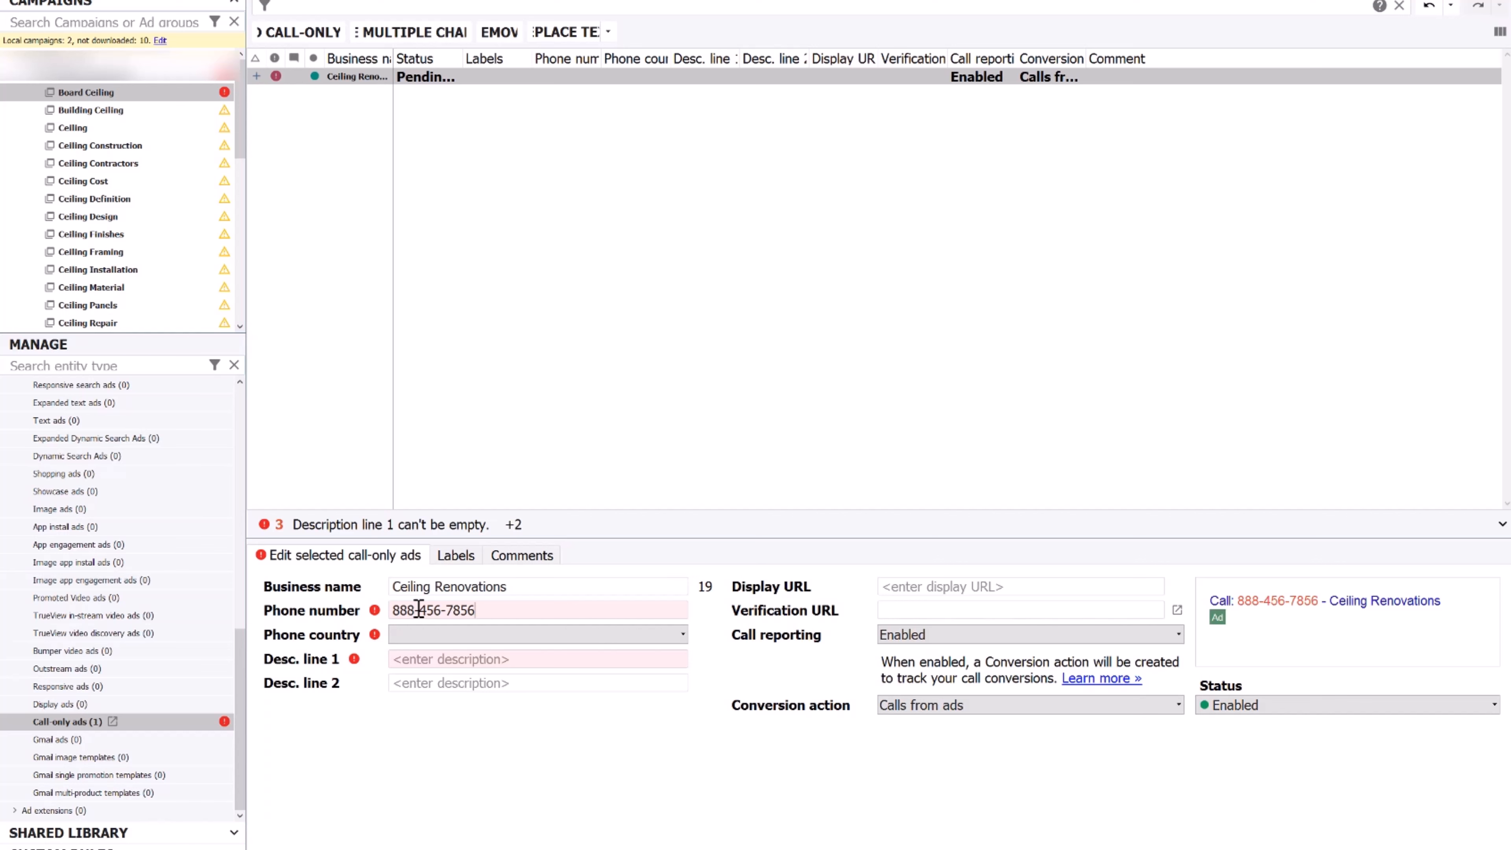
pyautogui.click(443, 635)
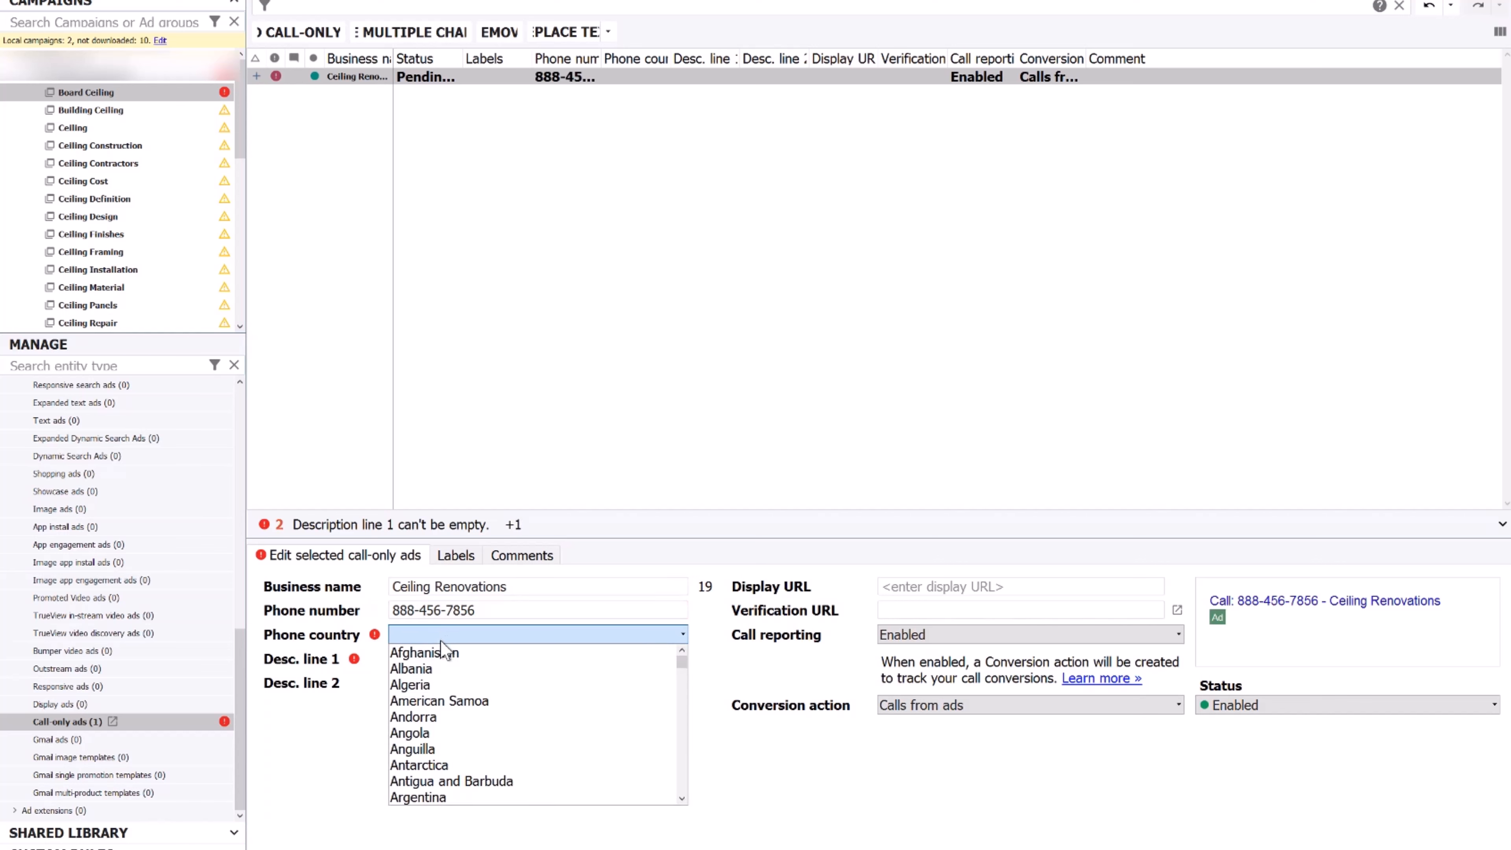
pyautogui.scroll(-9, 443, 649)
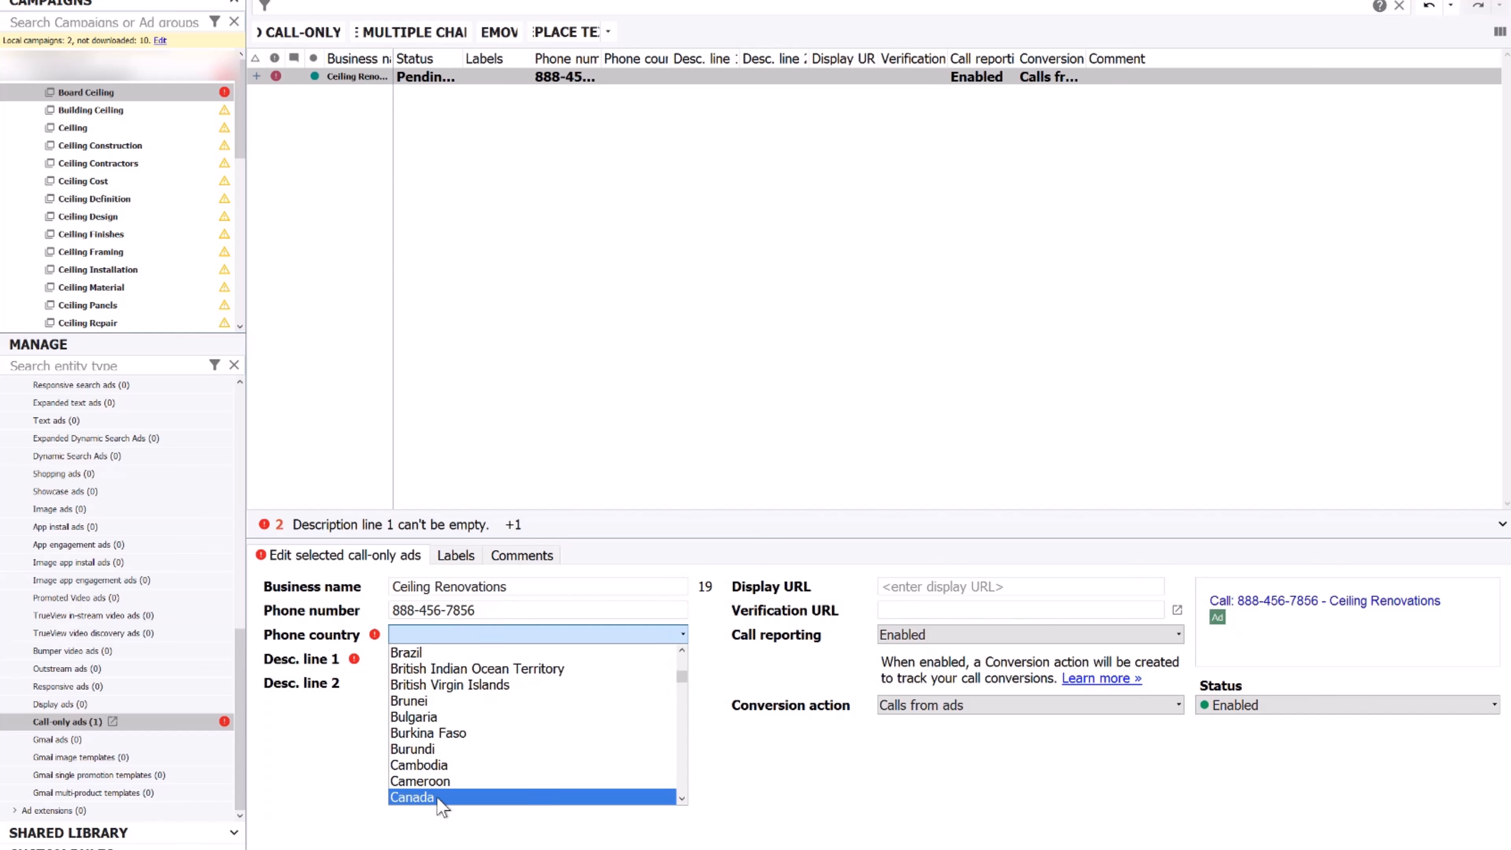
pyautogui.click(443, 797)
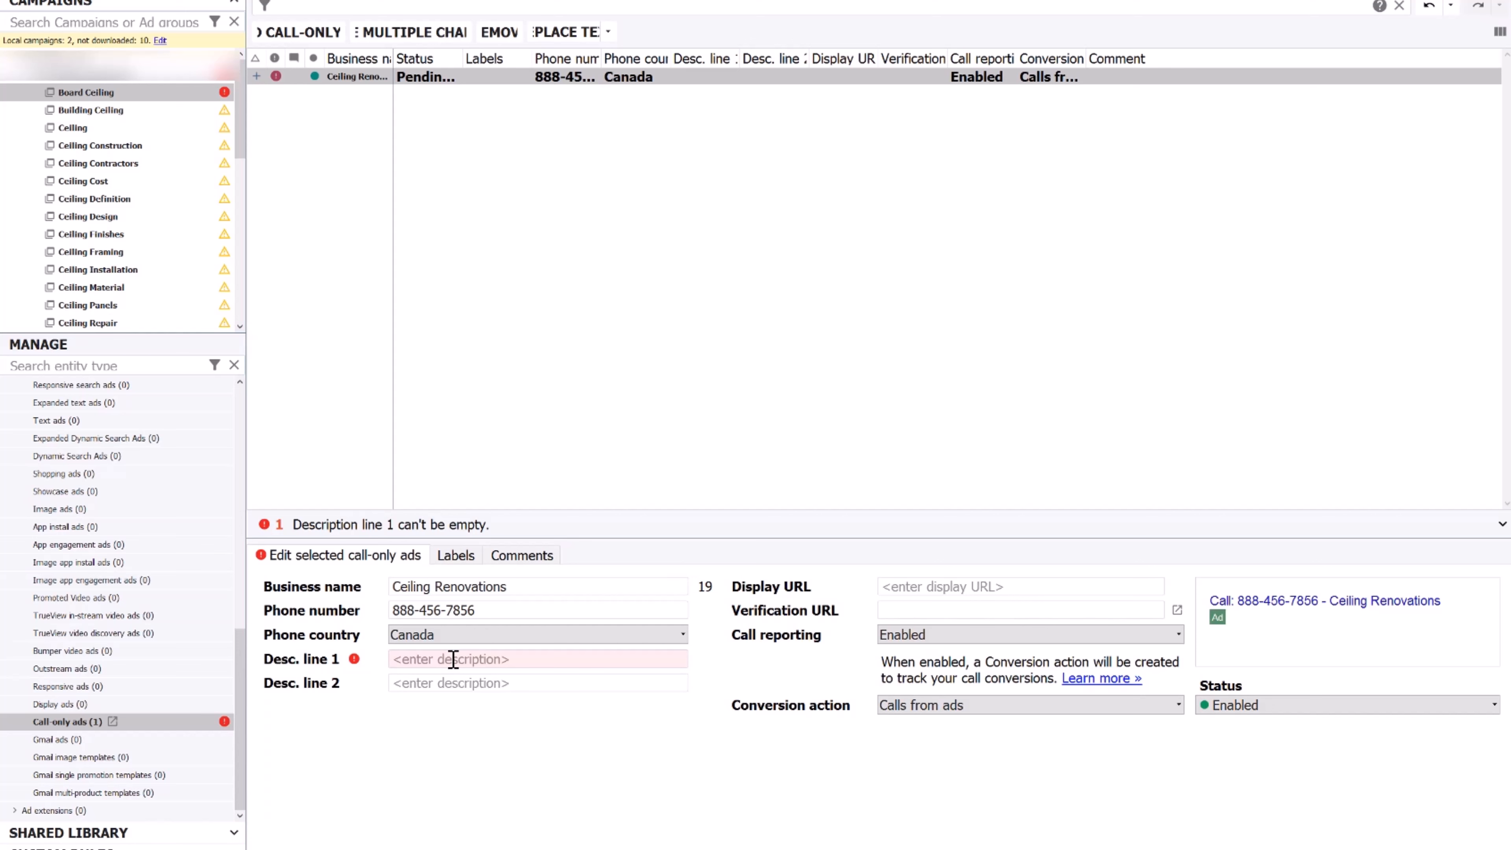
# Enter description lines 'Ceiling Renovations' and 'Ceiling Renovations. Call now'
pyautogui.write('Ceiling R')
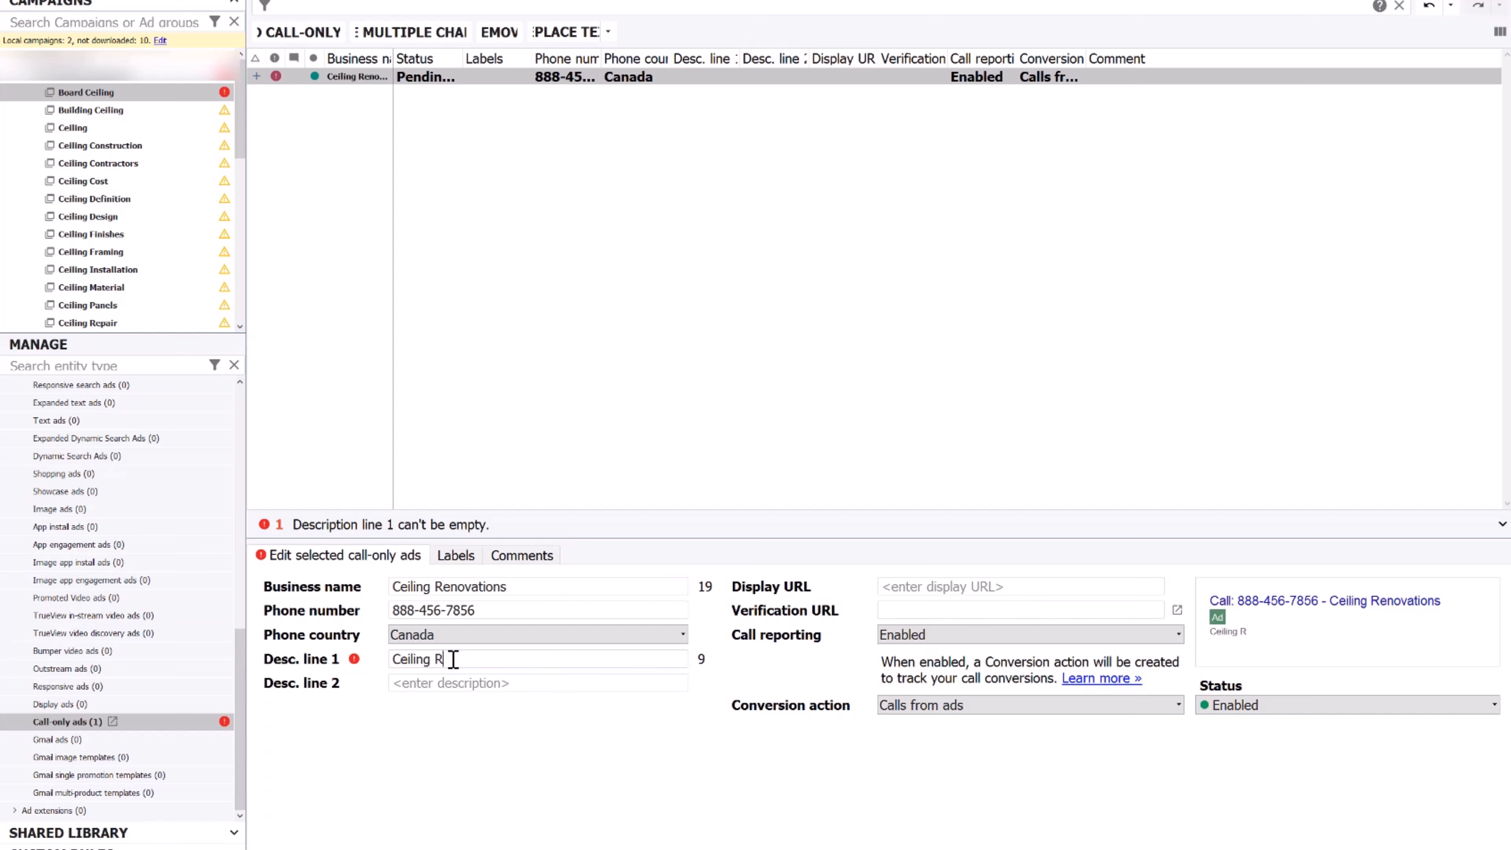
pyautogui.write('enovations')
pyautogui.click(446, 683)
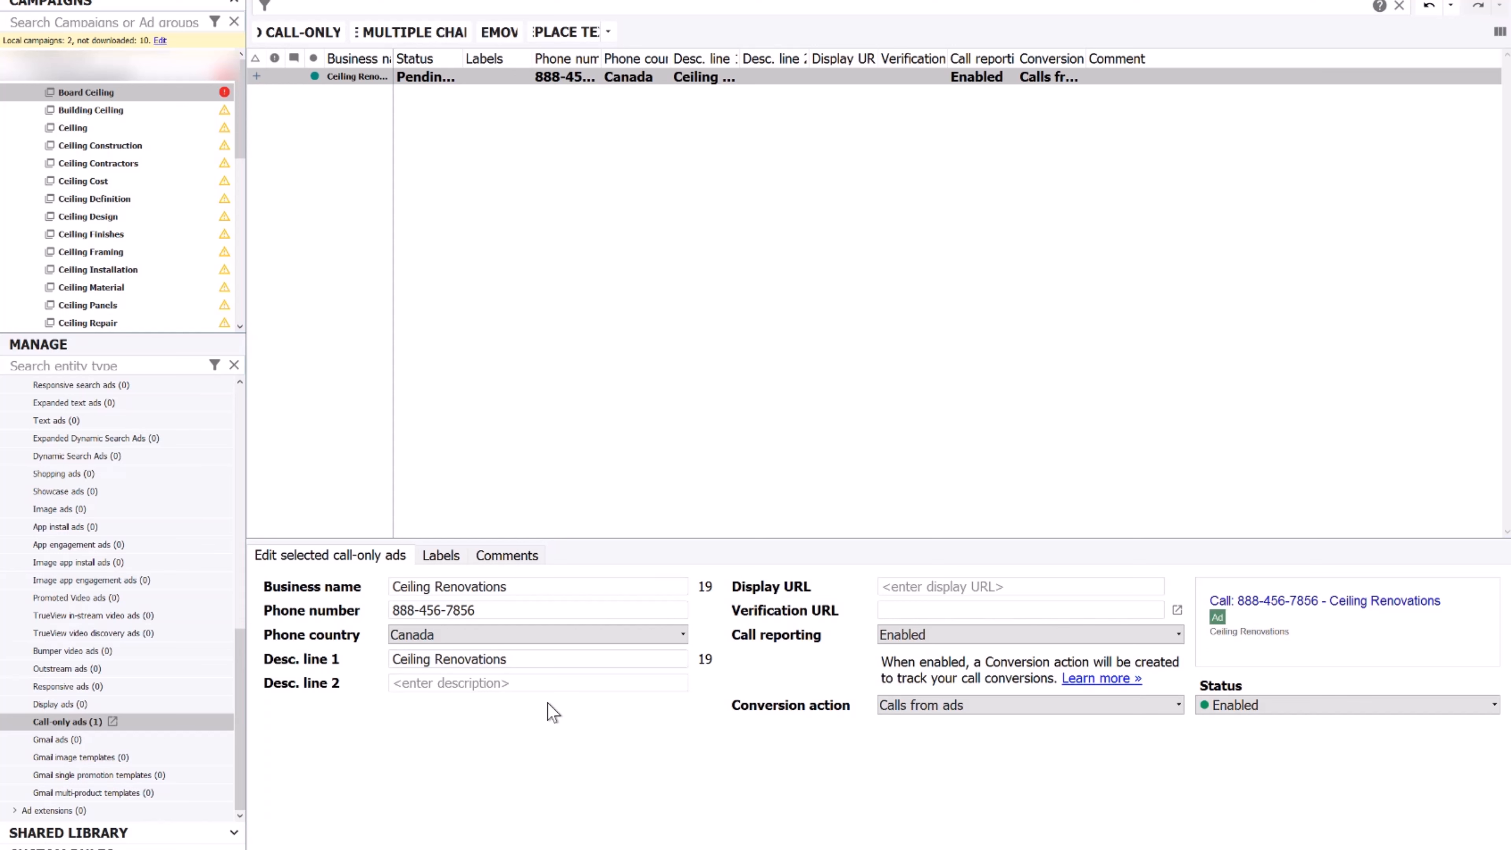
pyautogui.write('C')
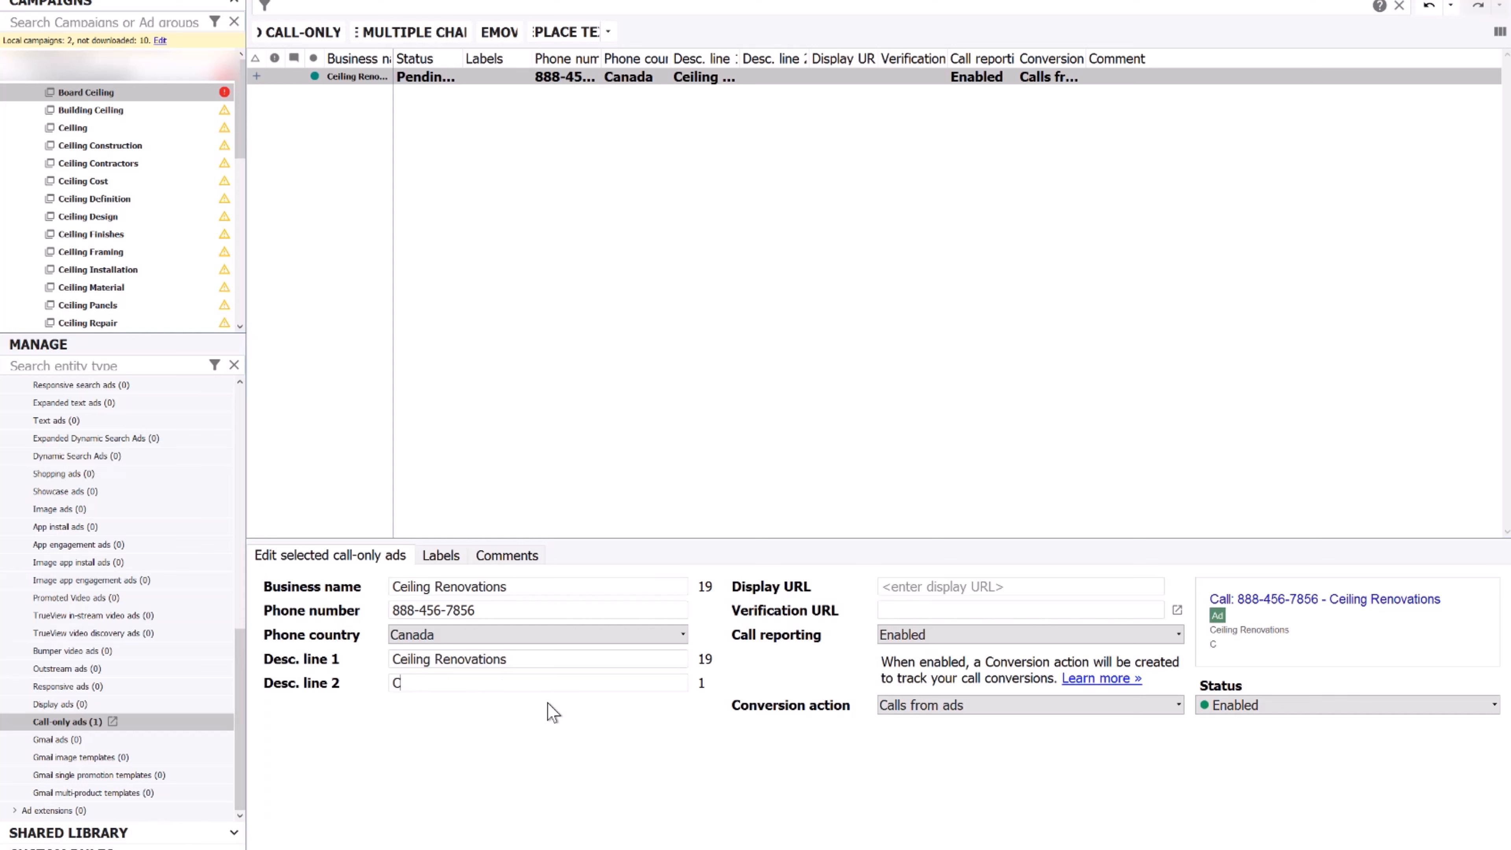
pyautogui.write('eiling Renovations')
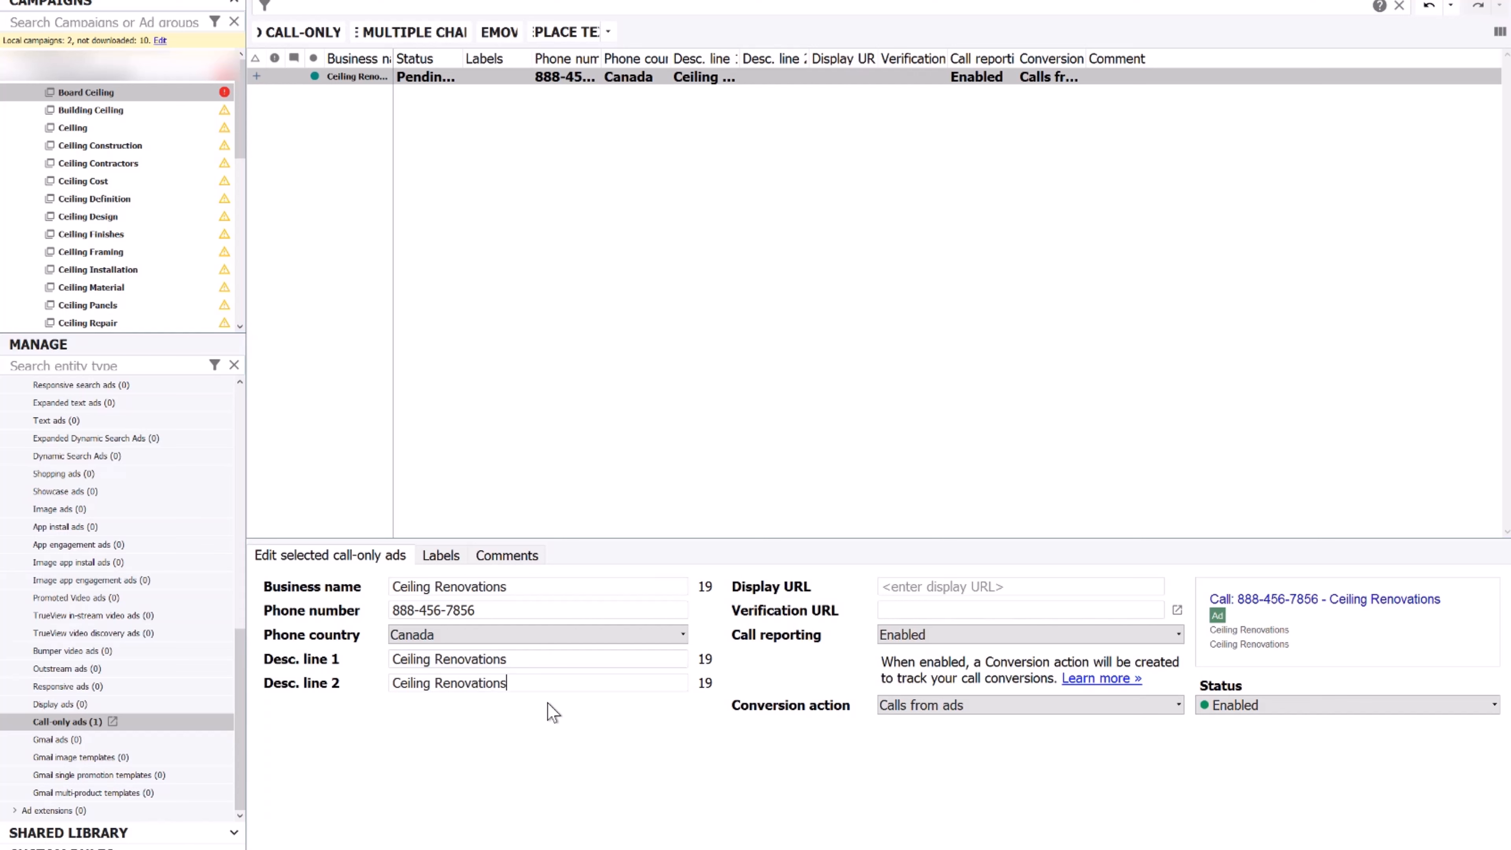
pyautogui.write('. Call now')
pyautogui.click(944, 610)
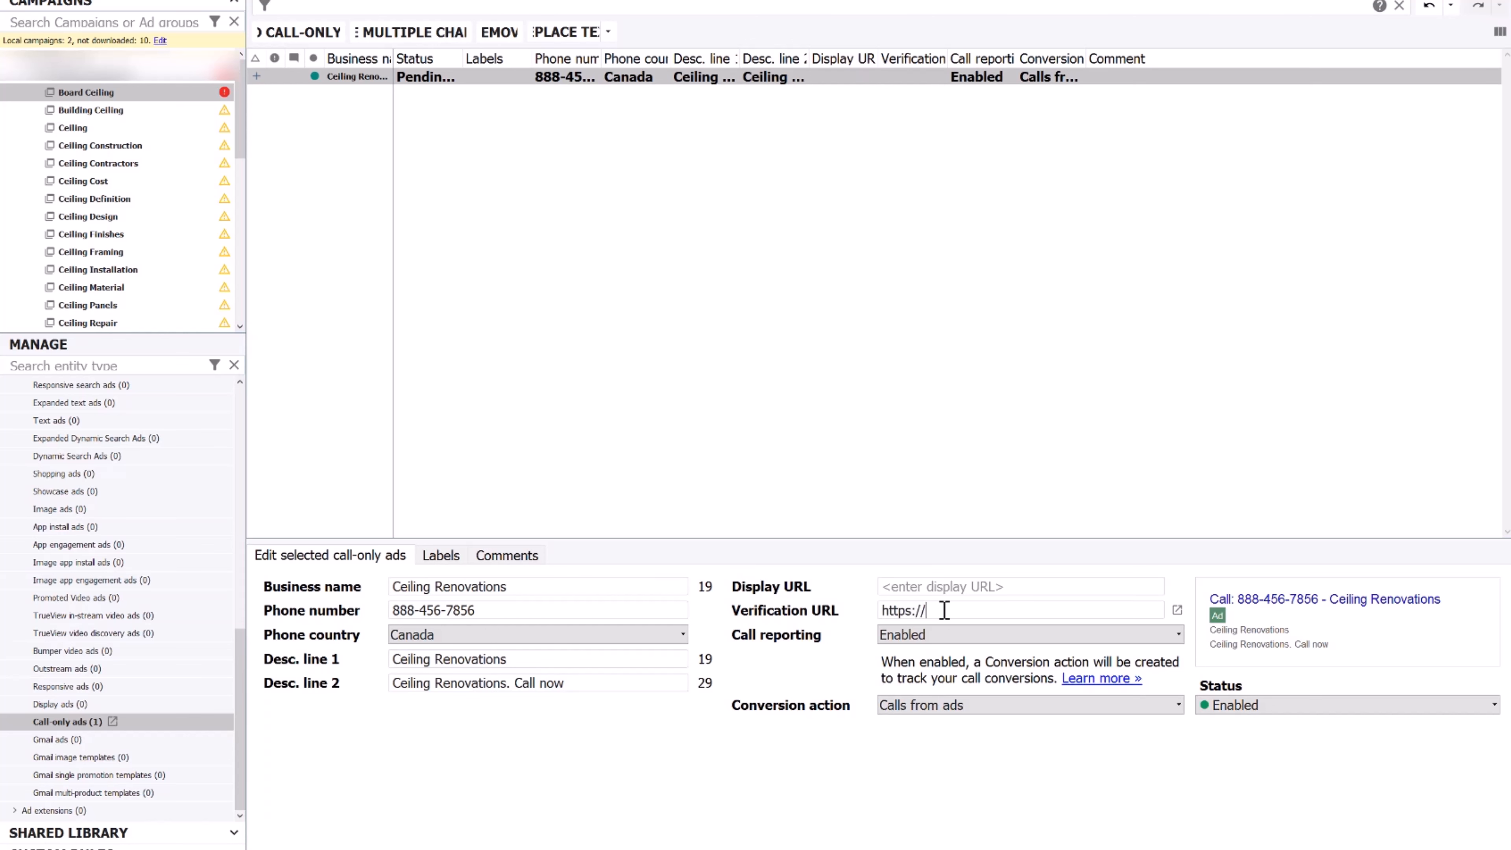
pyautogui.write('https://p23ads.com')
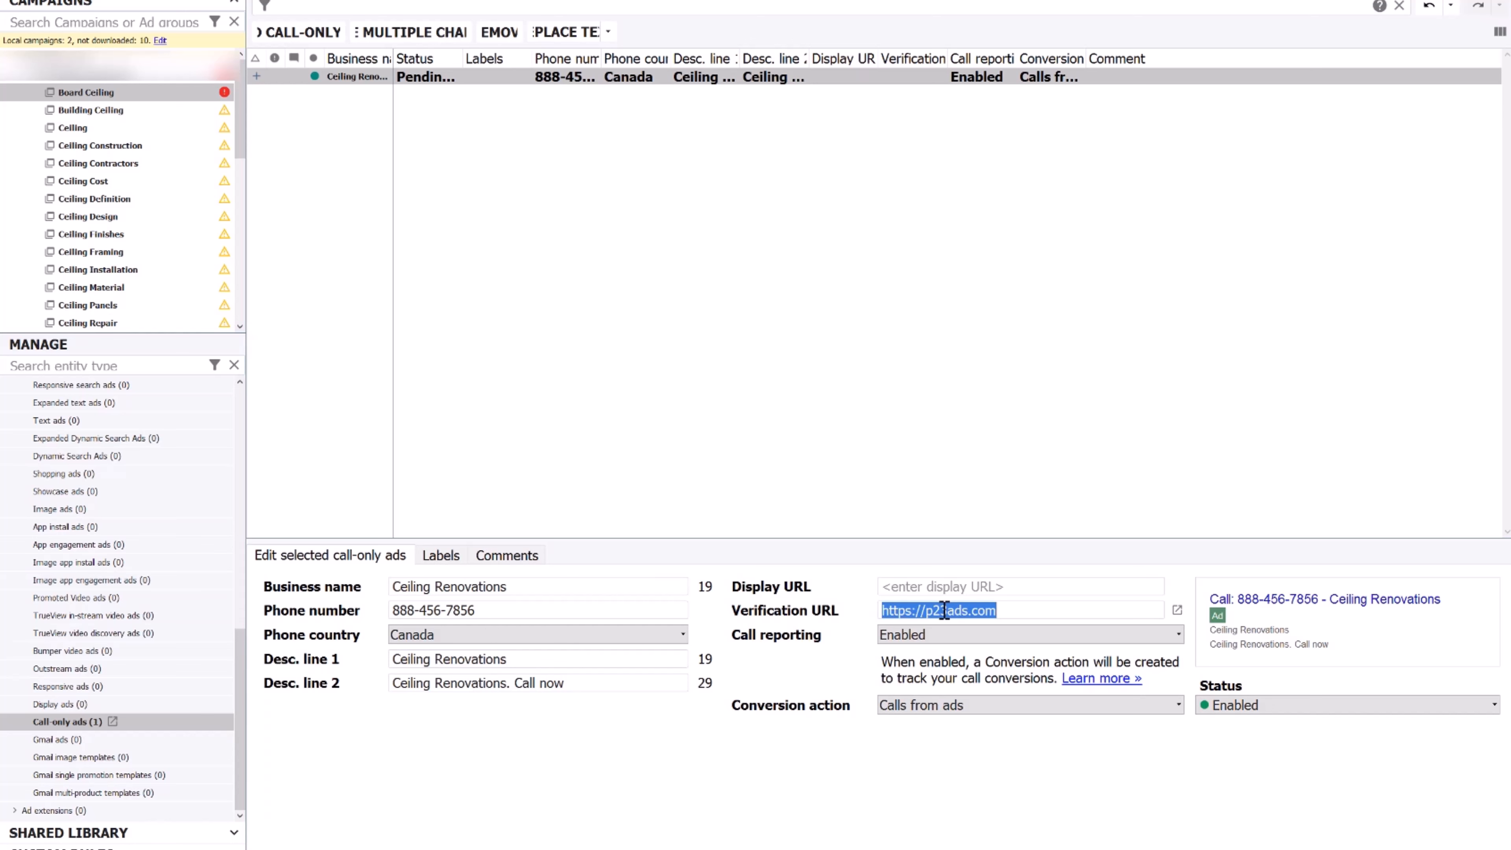
pyautogui.click(941, 593)
pyautogui.write('https://p23ads.com')
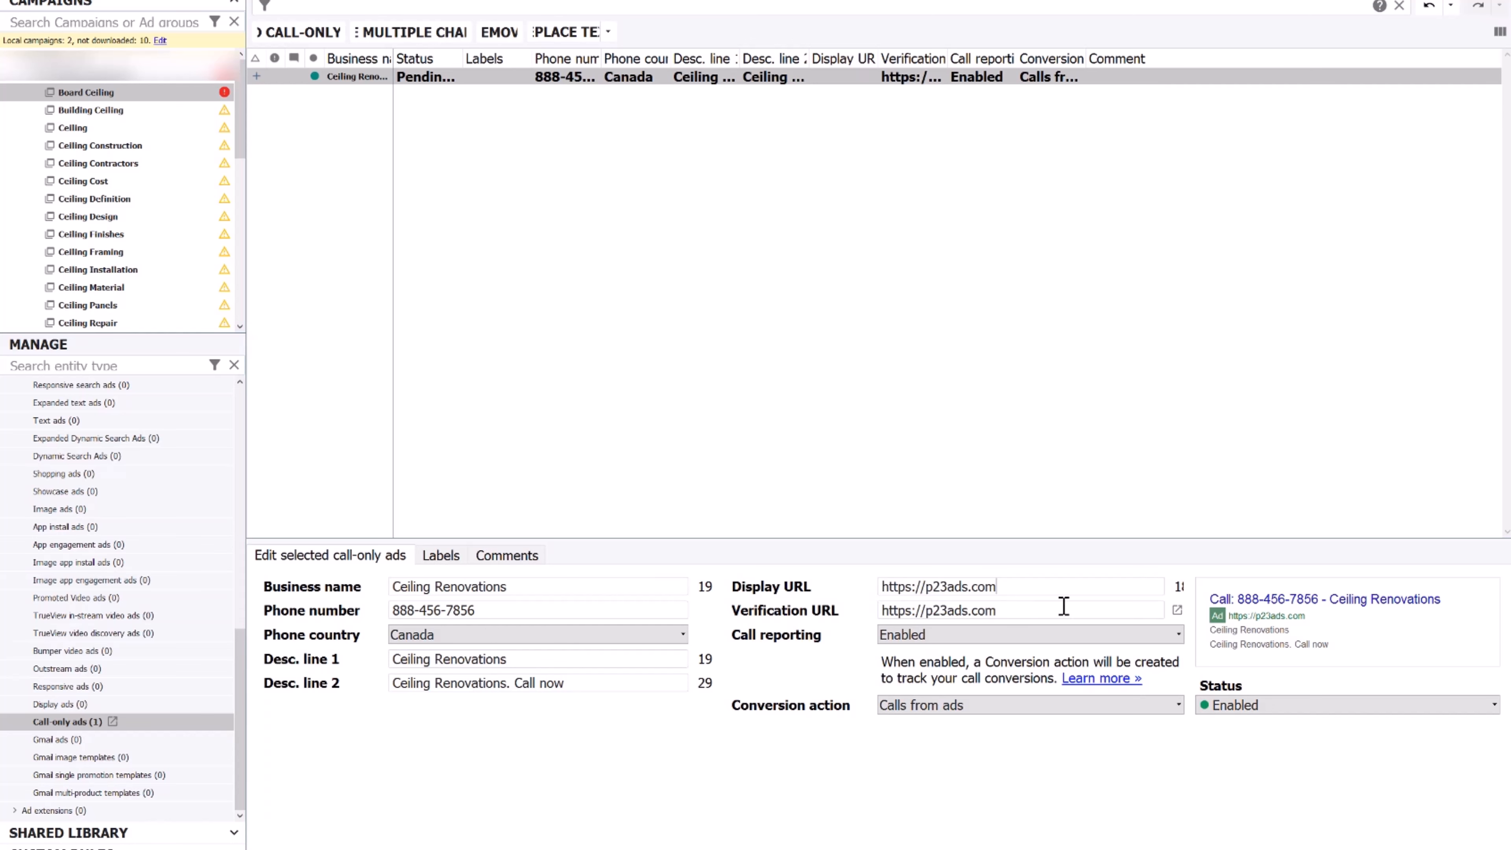
pyautogui.click(987, 365)
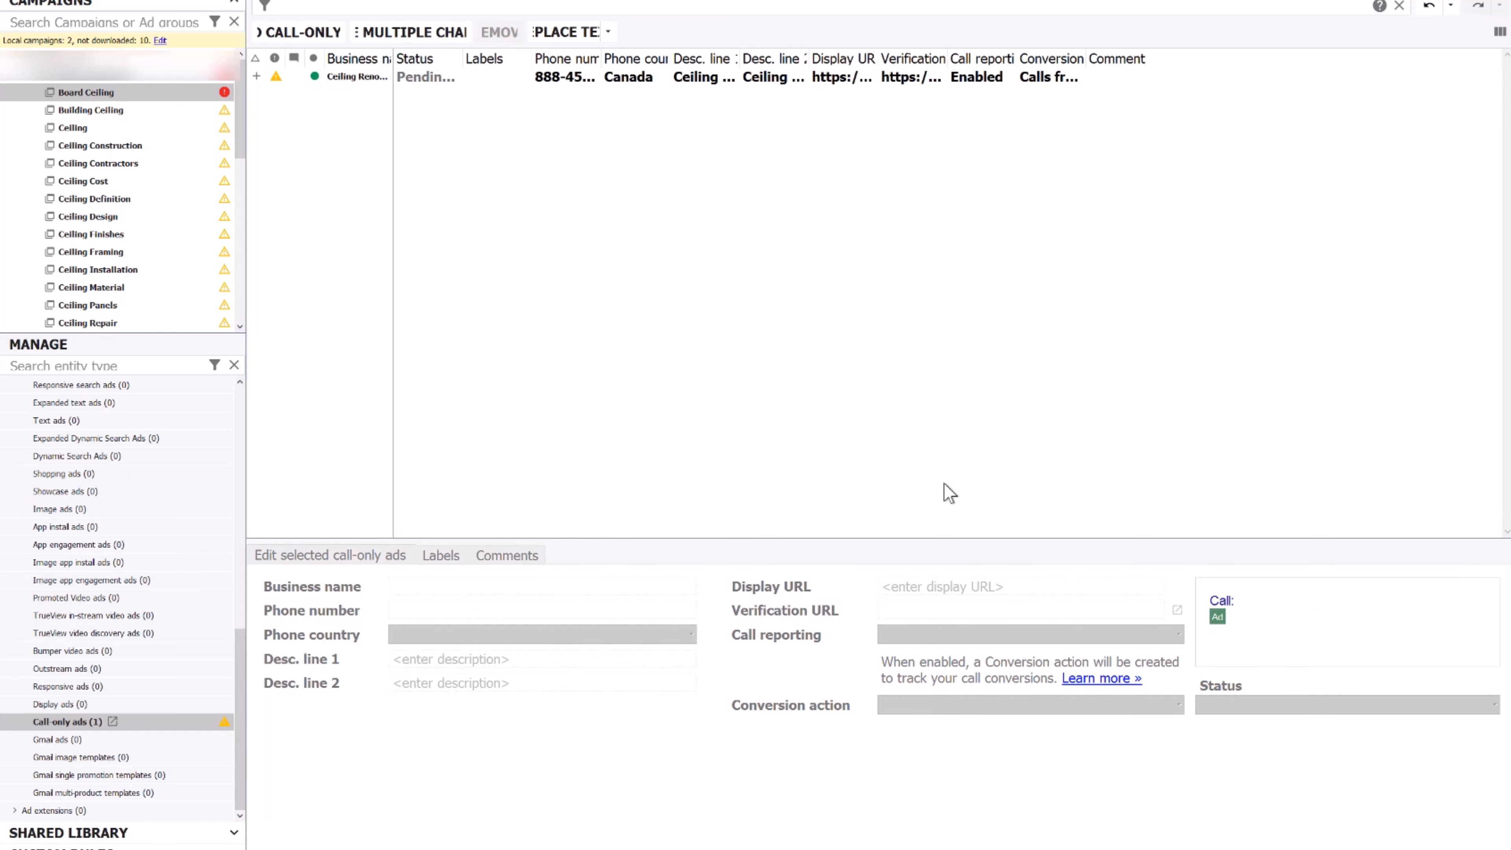
# Copy the finished Ceiling Renovations call-only ad from Board Ceiling
pyautogui.click(735, 76)
pyautogui.rightClick(737, 72)
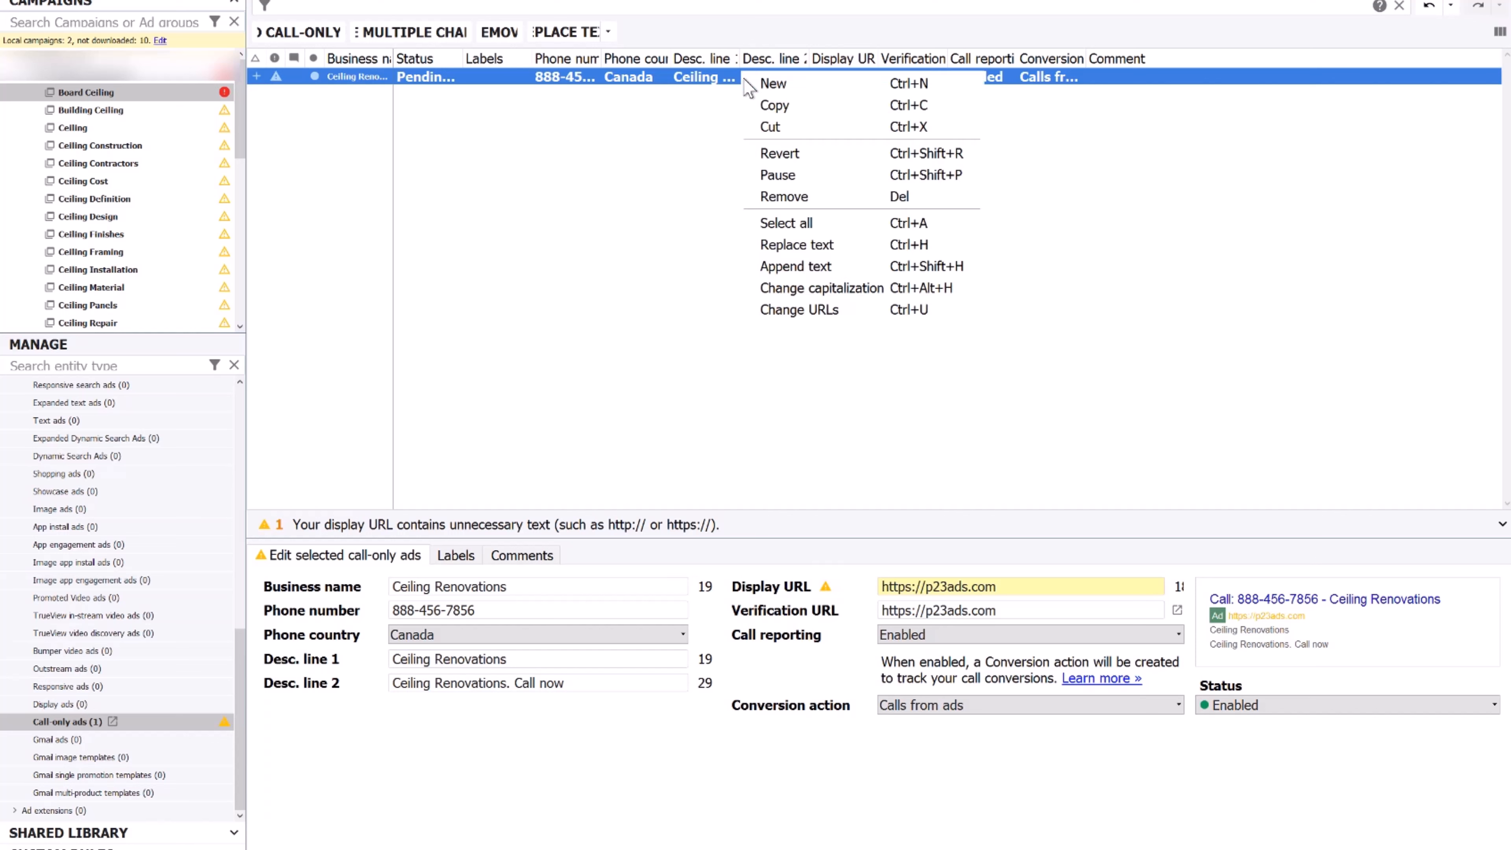
pyautogui.click(774, 106)
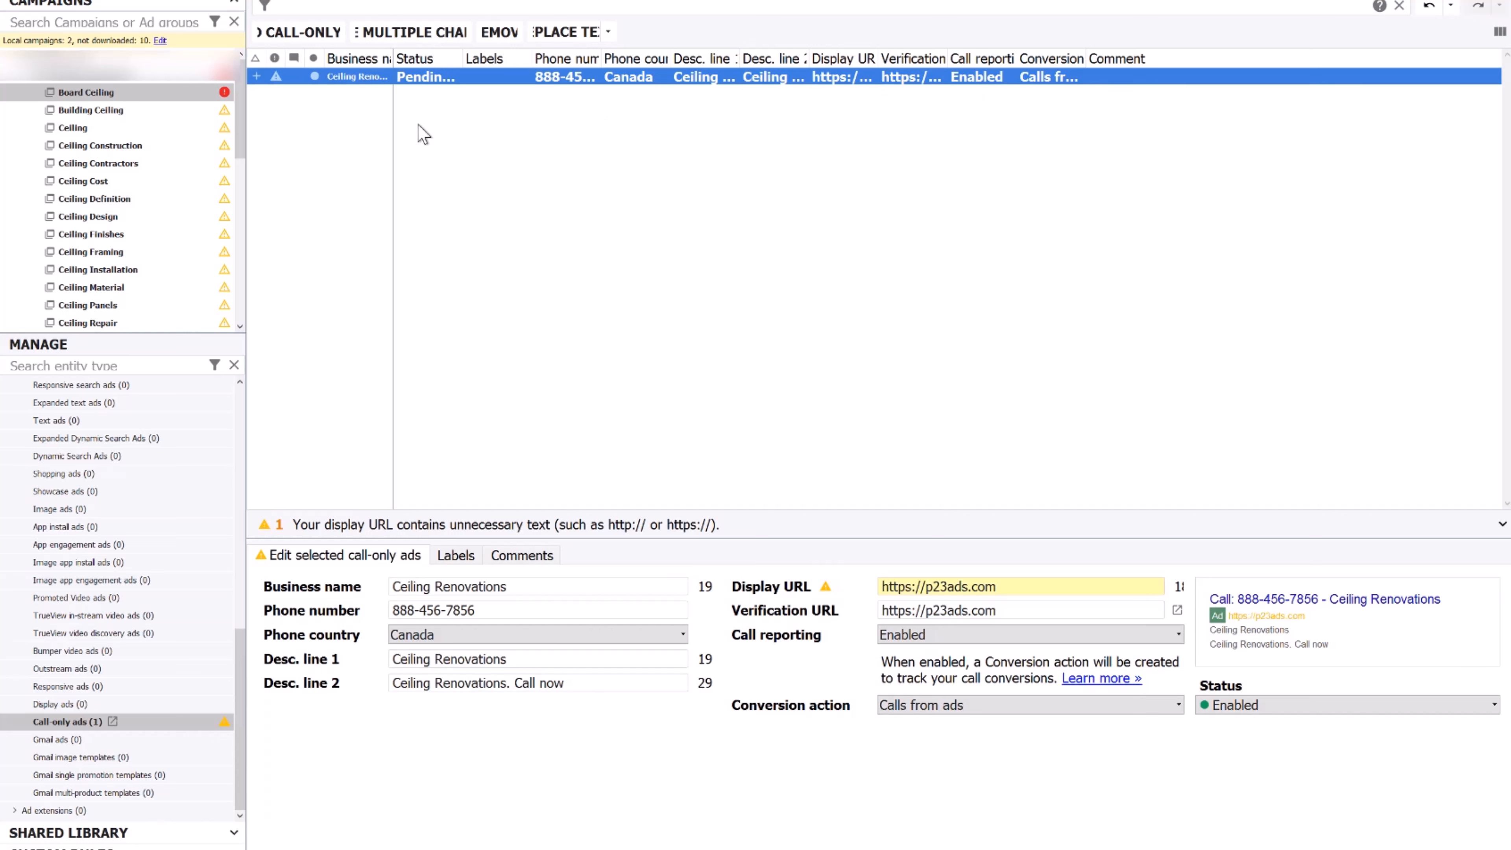
# Paste the ad into all ad groups except Board Ceiling
pyautogui.click(116, 78)
pyautogui.rightClick(584, 207)
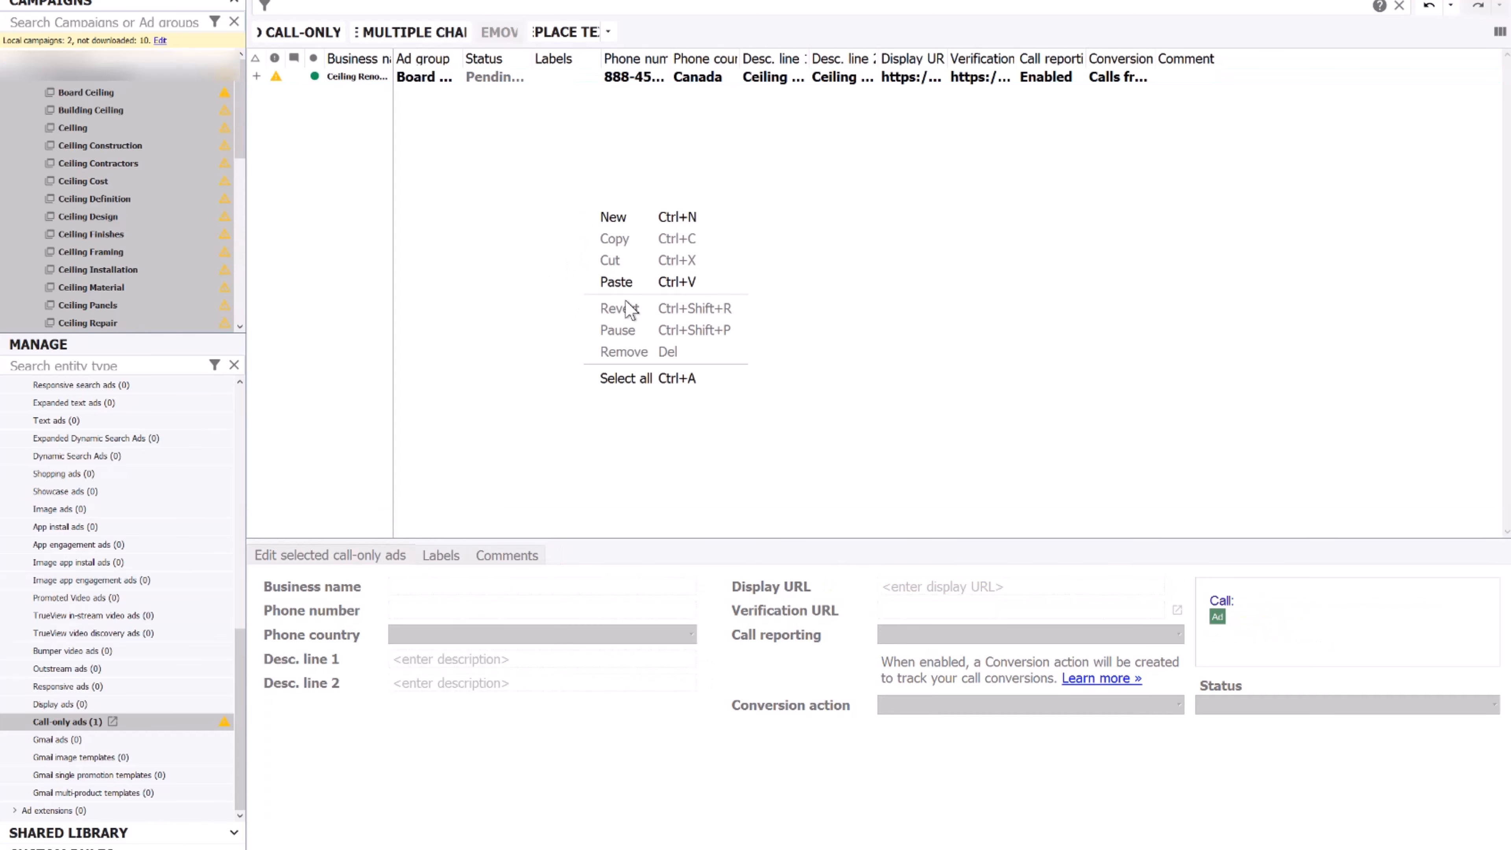
pyautogui.click(625, 283)
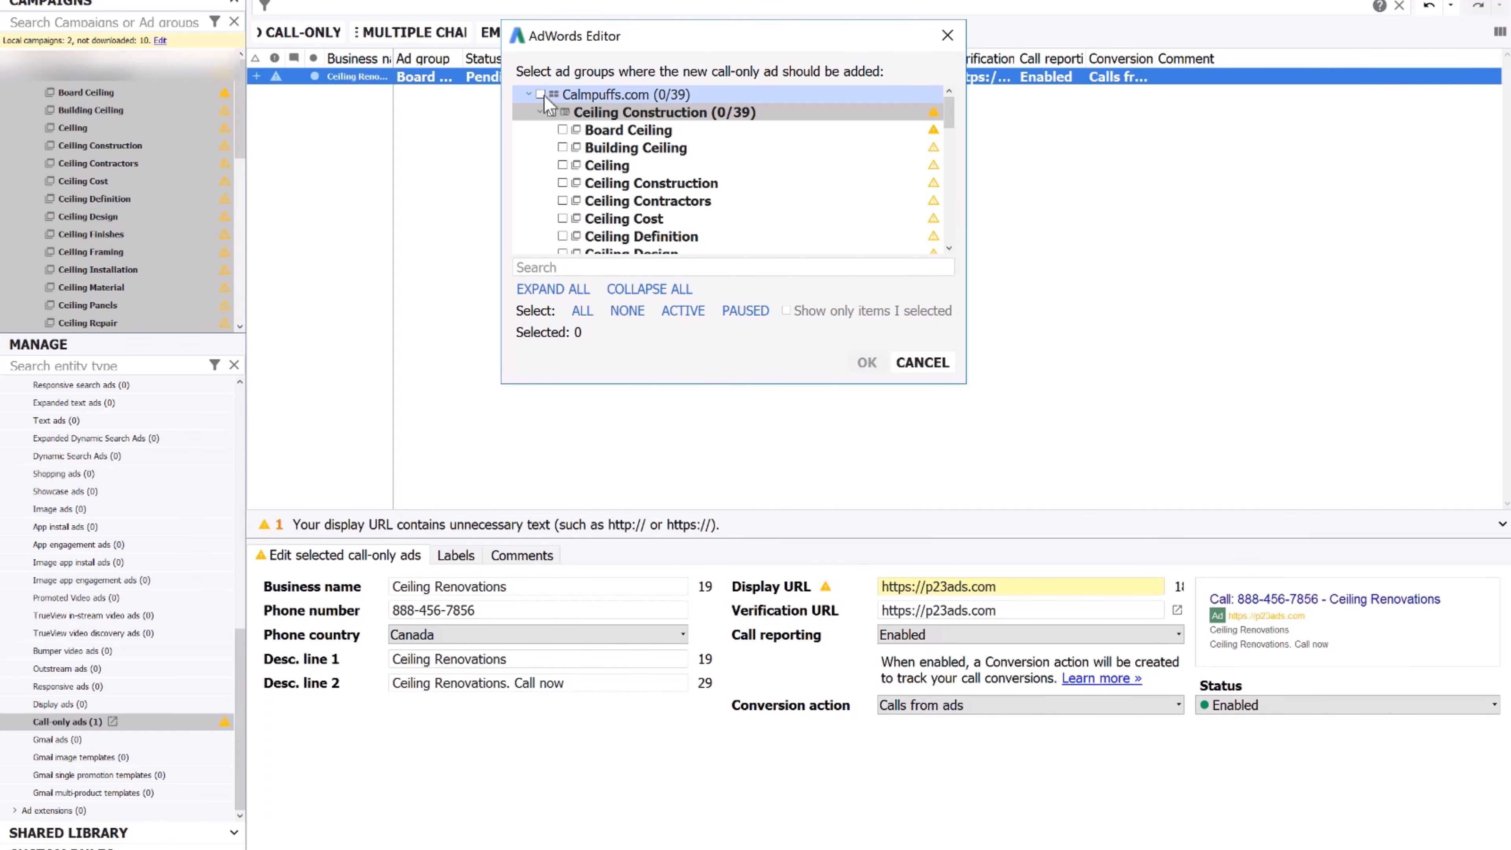
pyautogui.click(541, 94)
pyautogui.click(562, 130)
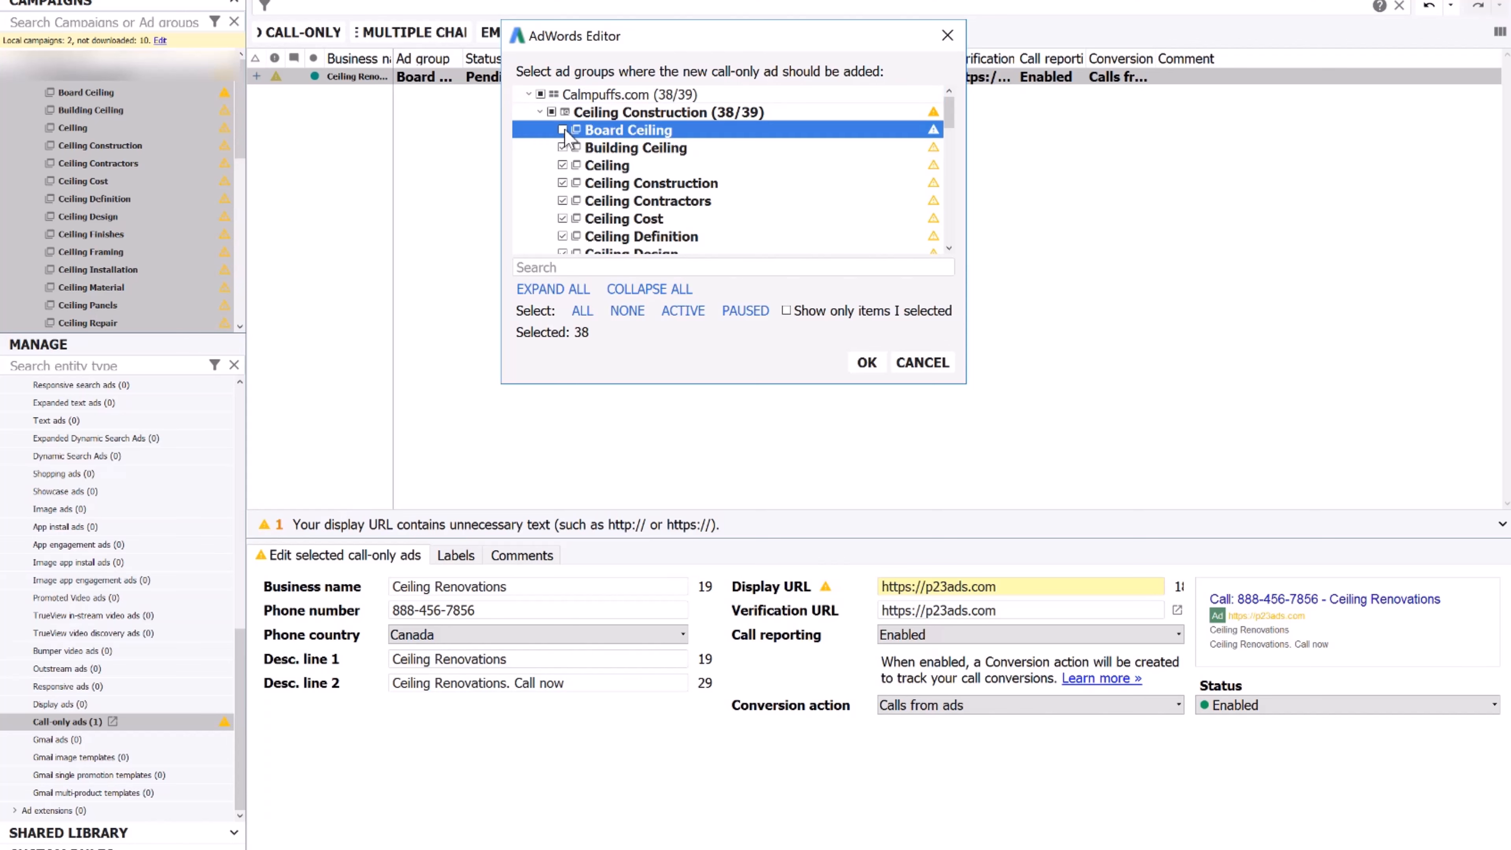
pyautogui.click(866, 363)
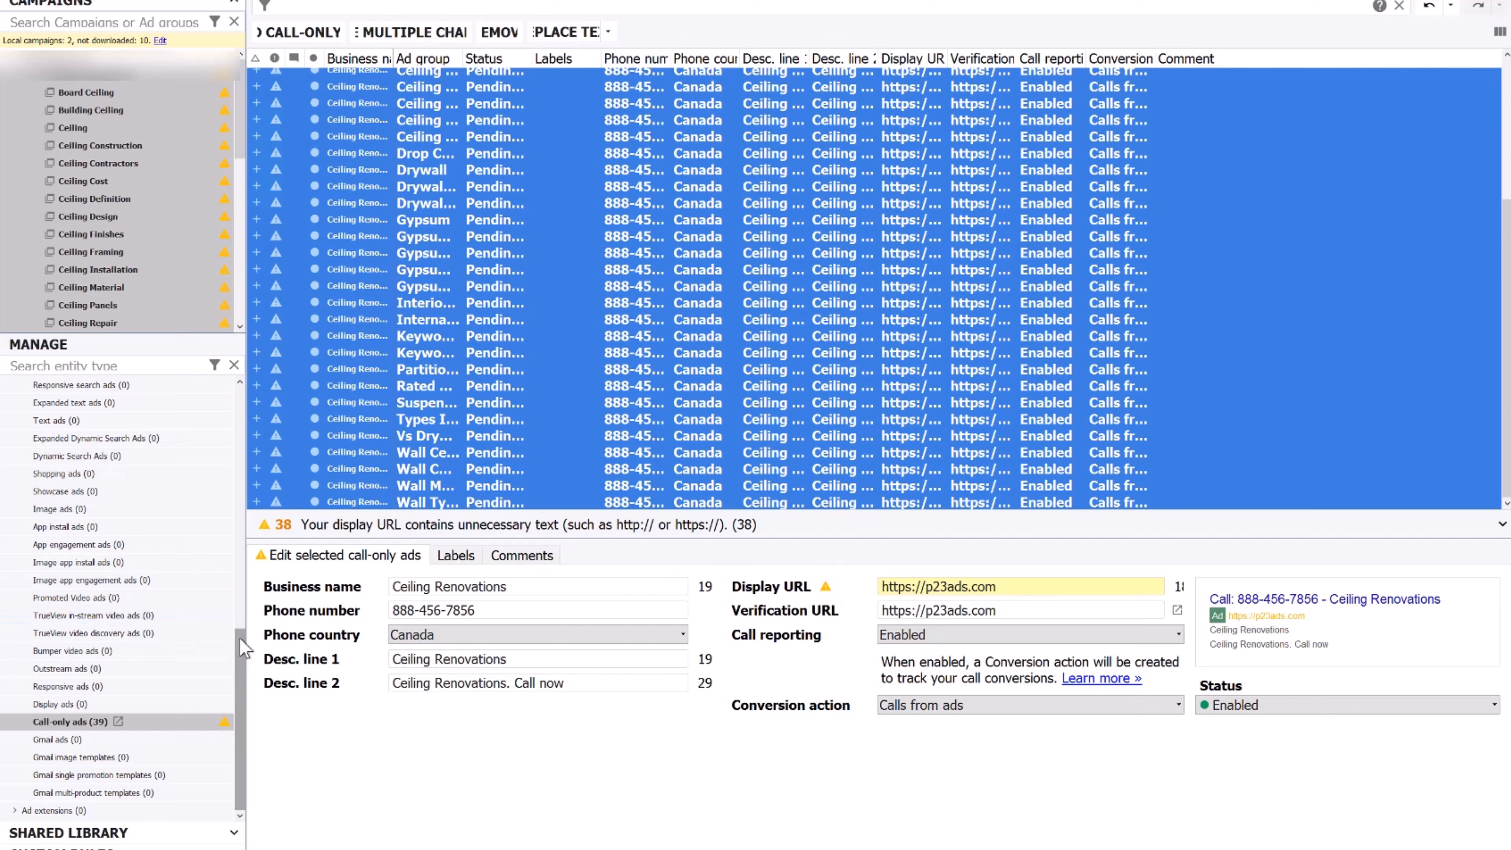
pyautogui.moveTo(240, 638); pyautogui.dragTo(241, 392)
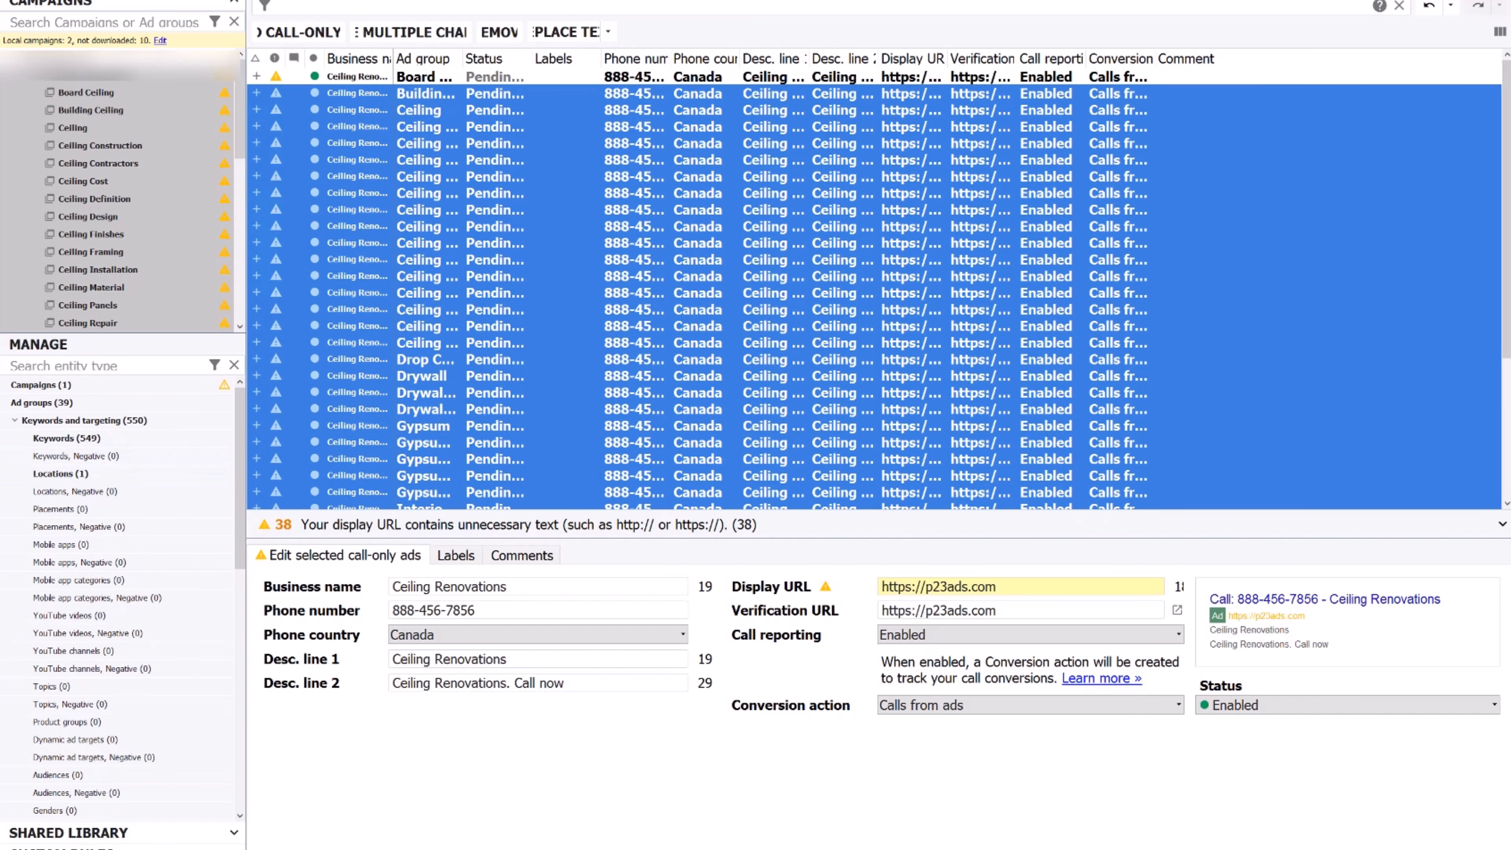
# Post the selected campaign's changes to the Google Ads account and close the summary
pyautogui.hotkey('ctrl', 'shift', 'p')
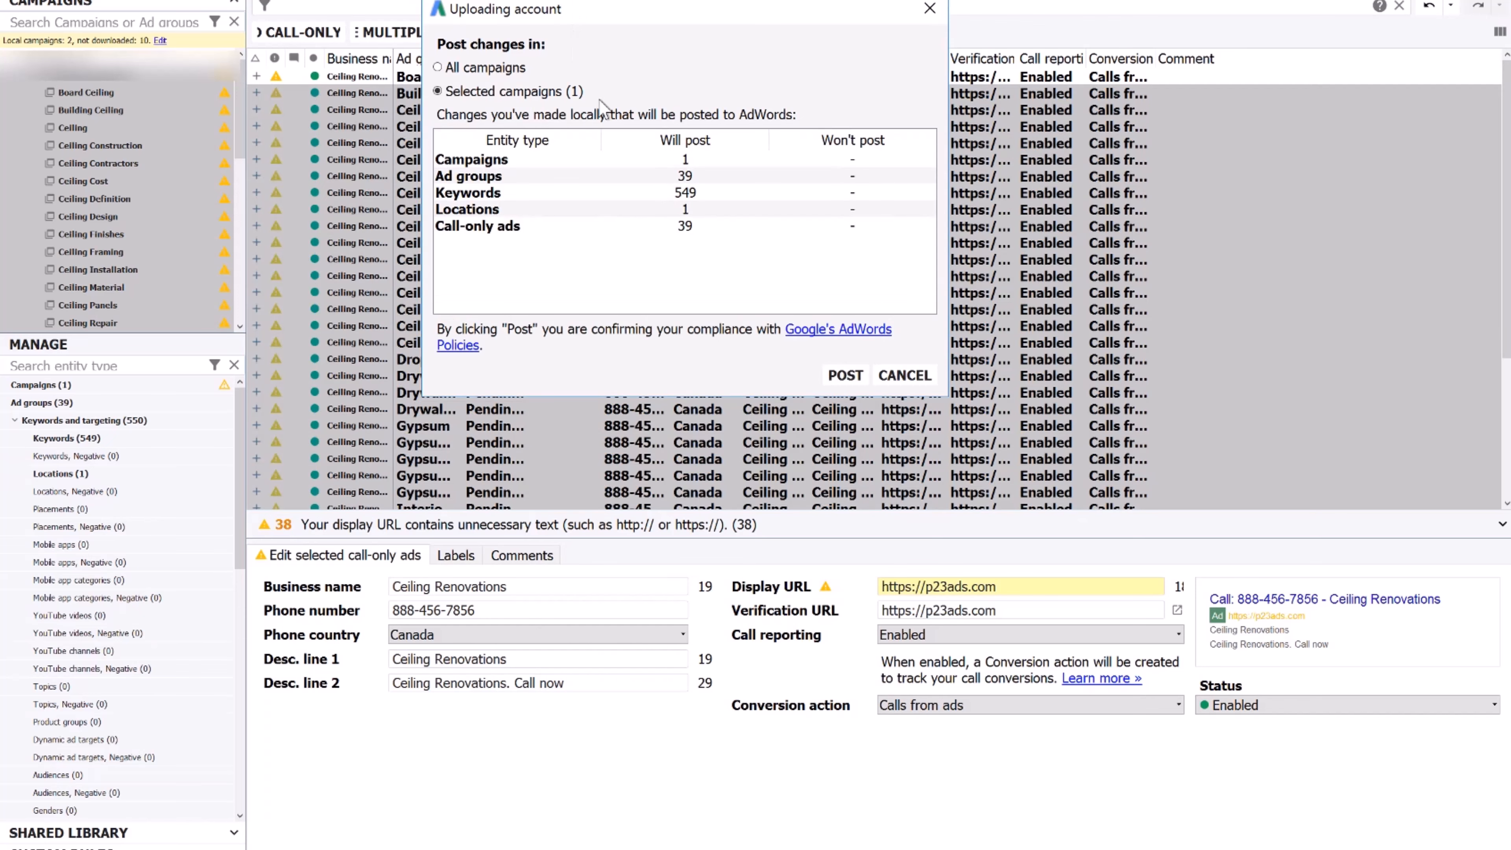
pyautogui.click(844, 376)
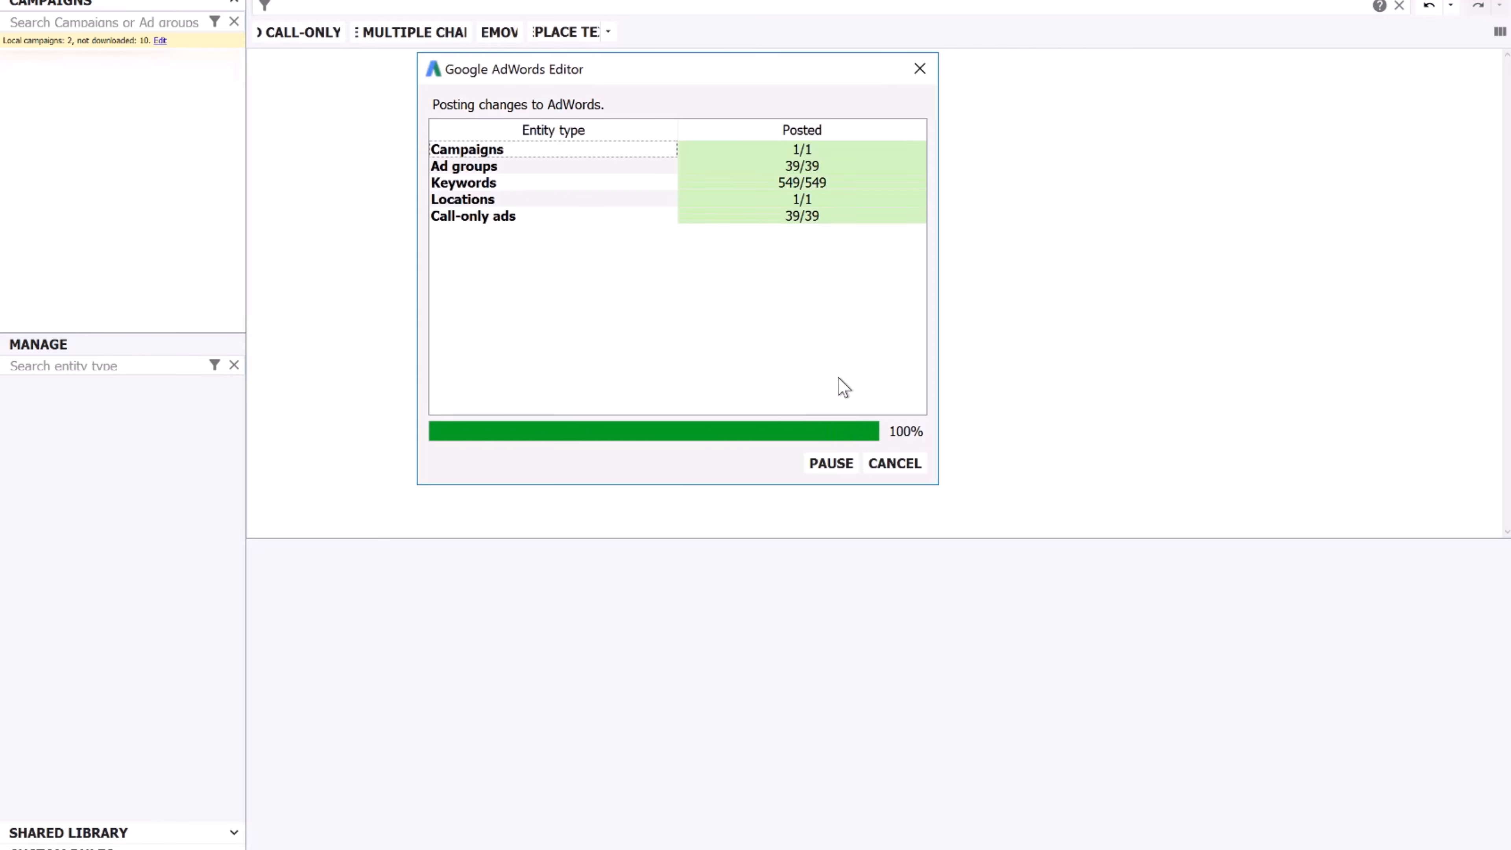
pyautogui.click(890, 463)
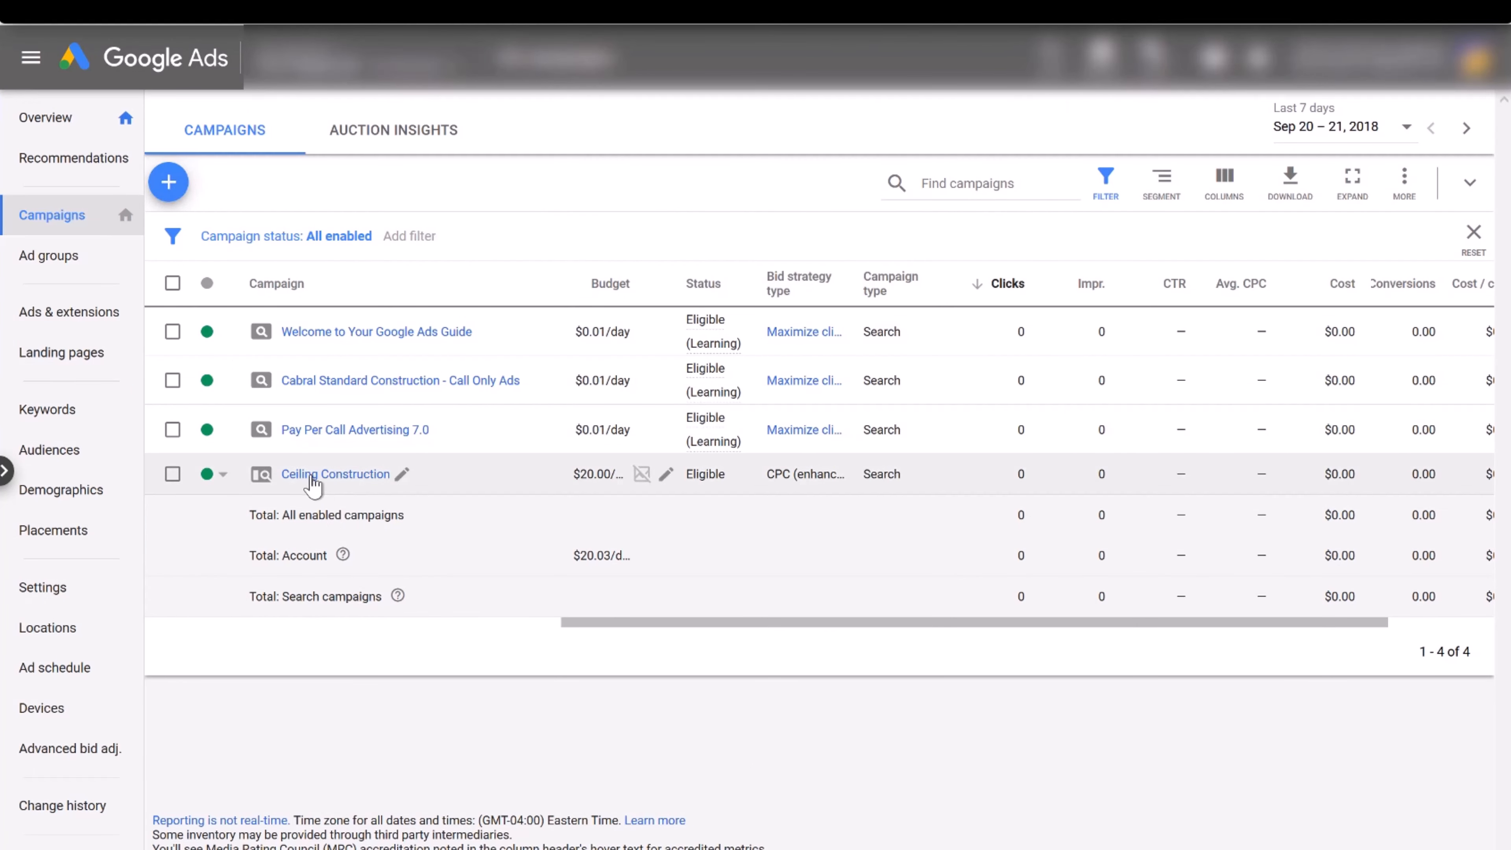
# Open the Ceiling Construction campaign in Google Ads and review its uploaded keywords
pyautogui.click(334, 476)
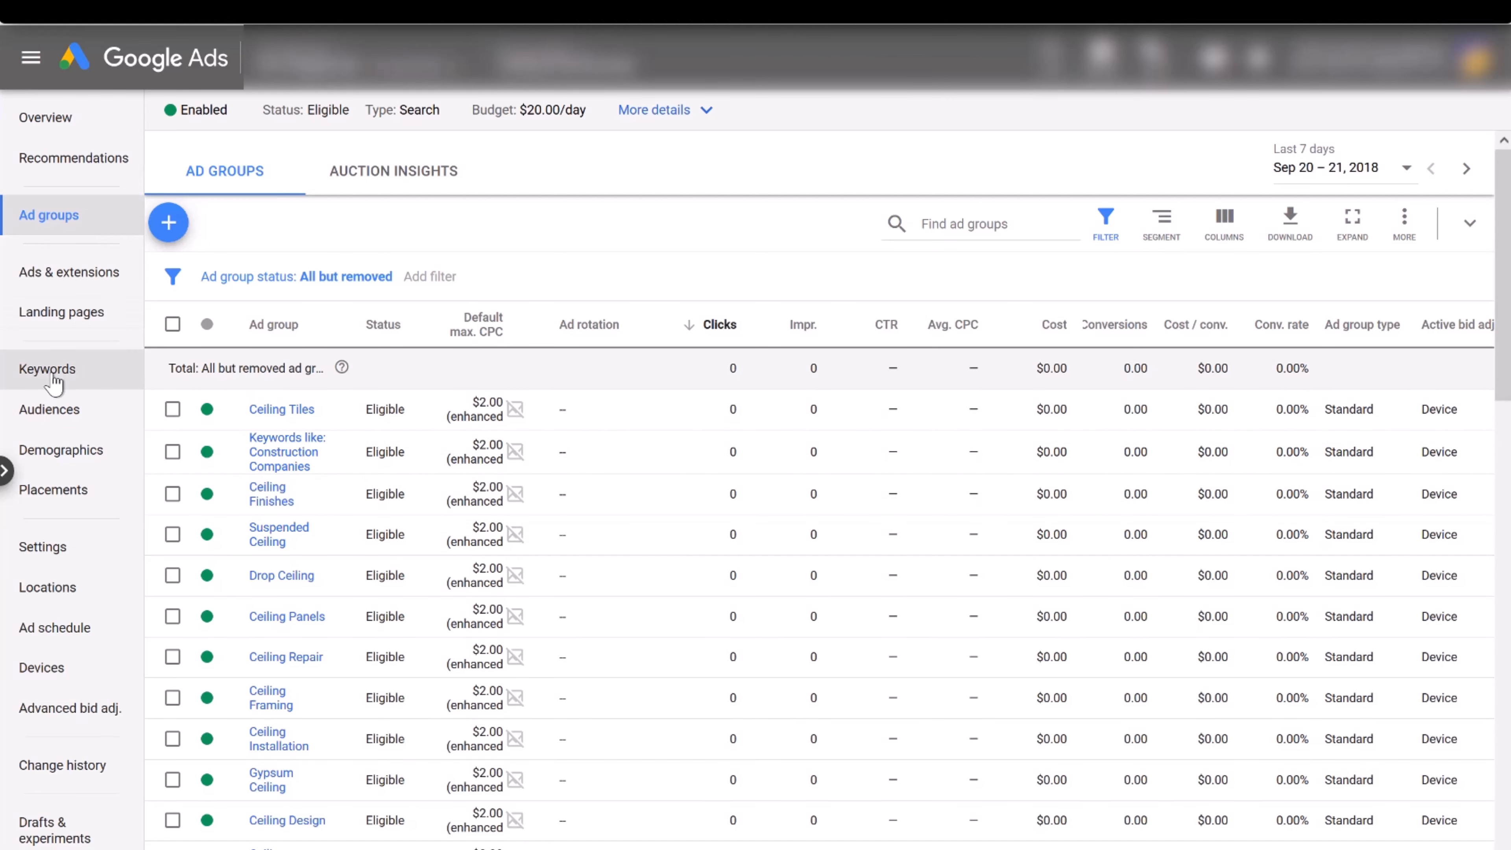
pyautogui.click(51, 379)
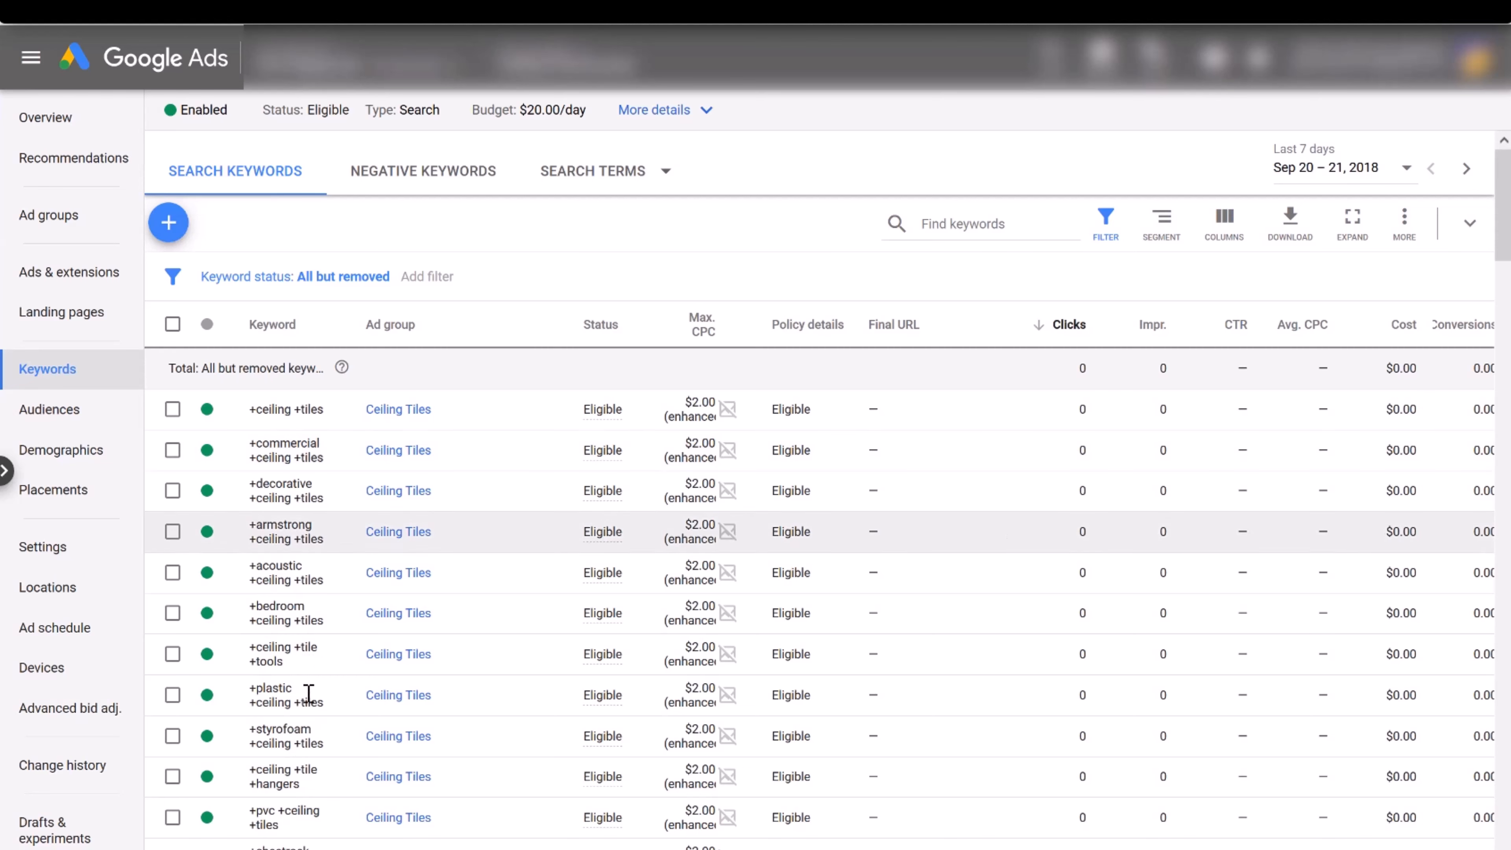
pyautogui.click(56, 551)
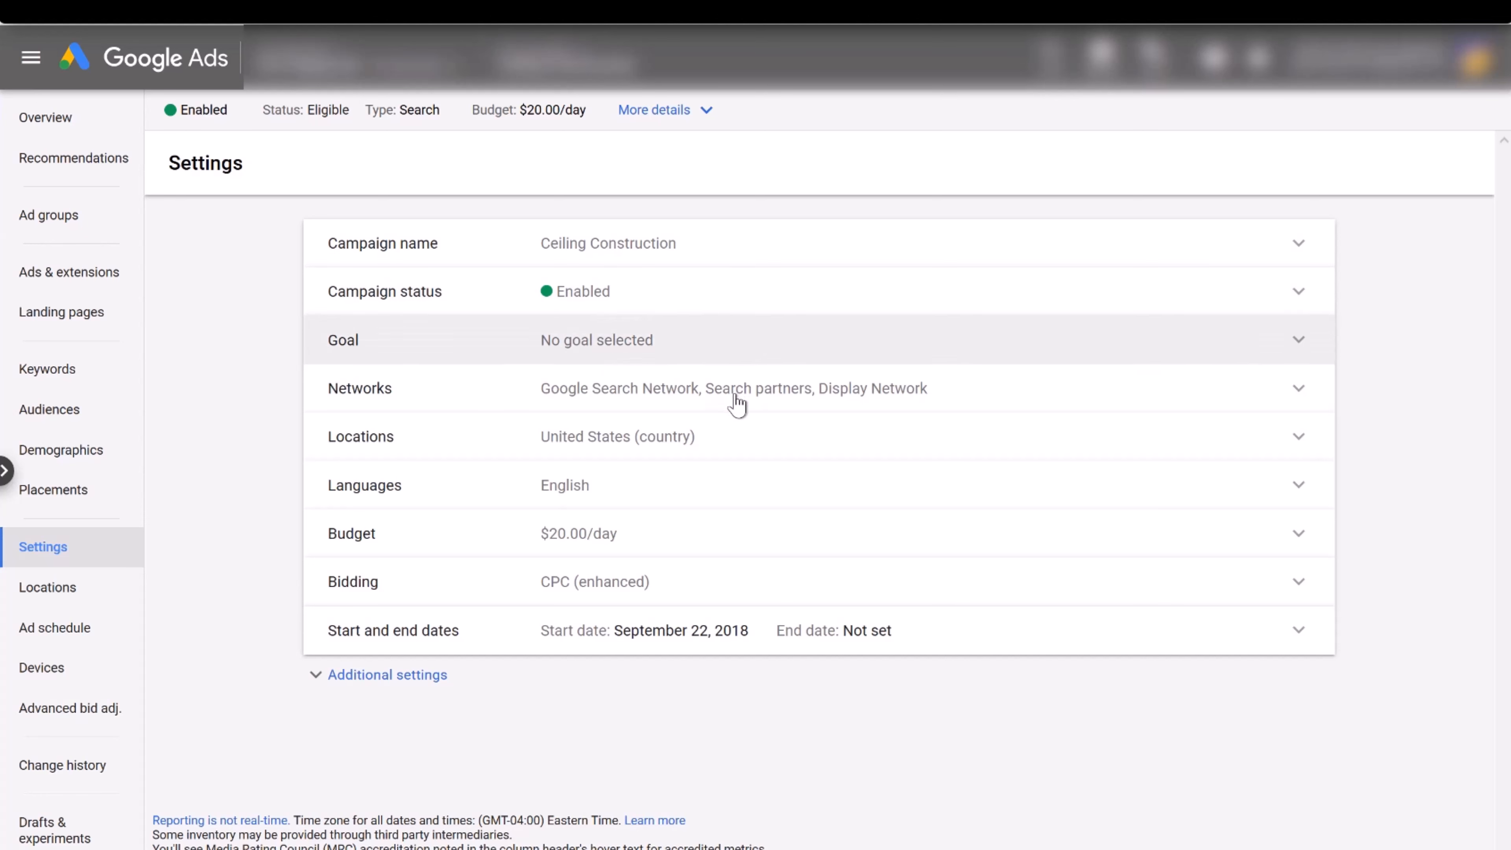
# Uncheck search partners and Display Network in the Networks setting and save
pyautogui.click(737, 403)
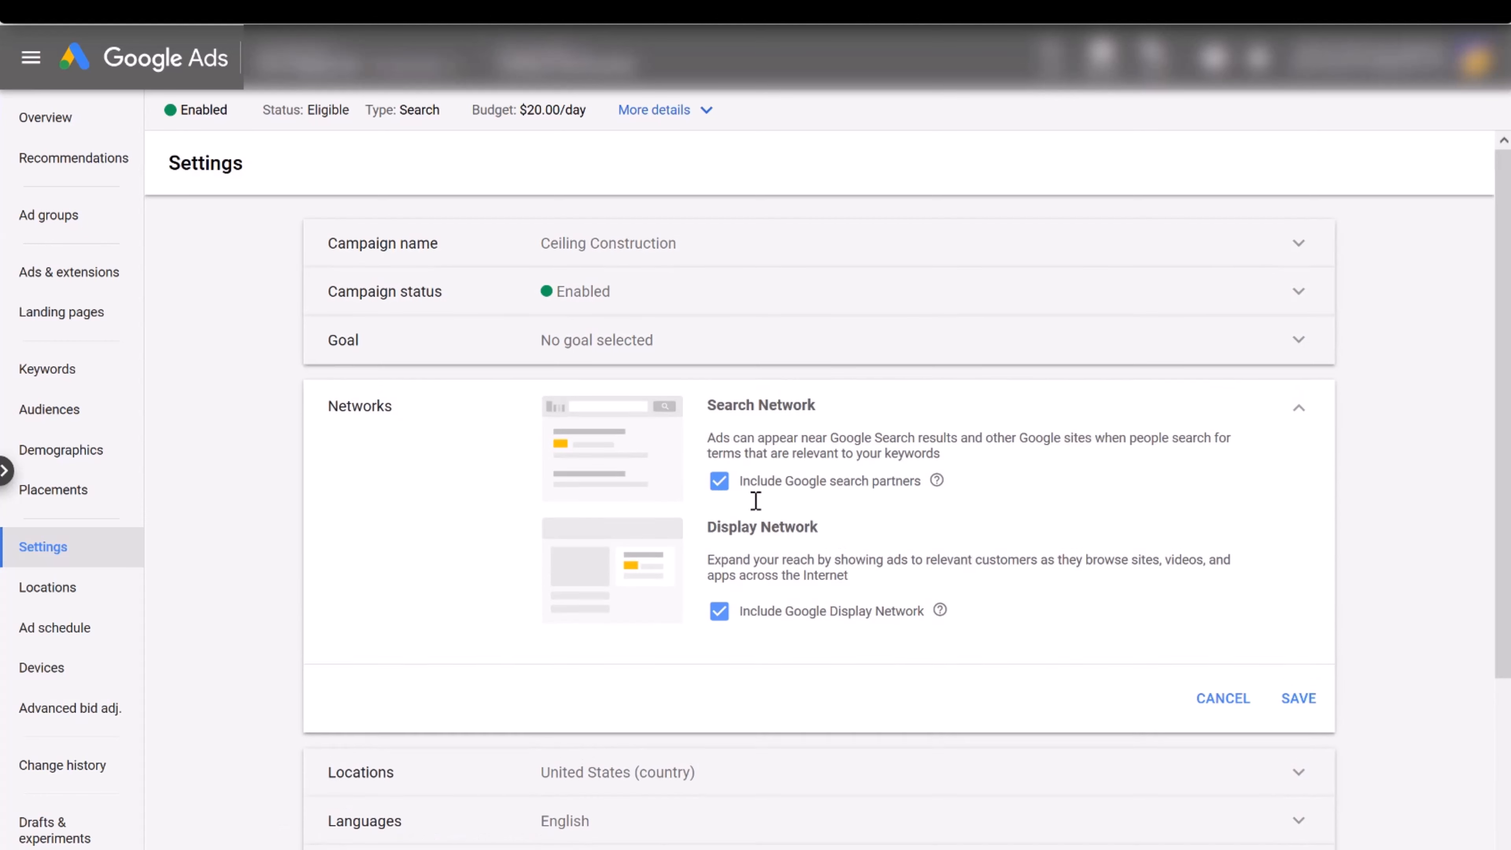
pyautogui.click(719, 483)
pyautogui.click(718, 627)
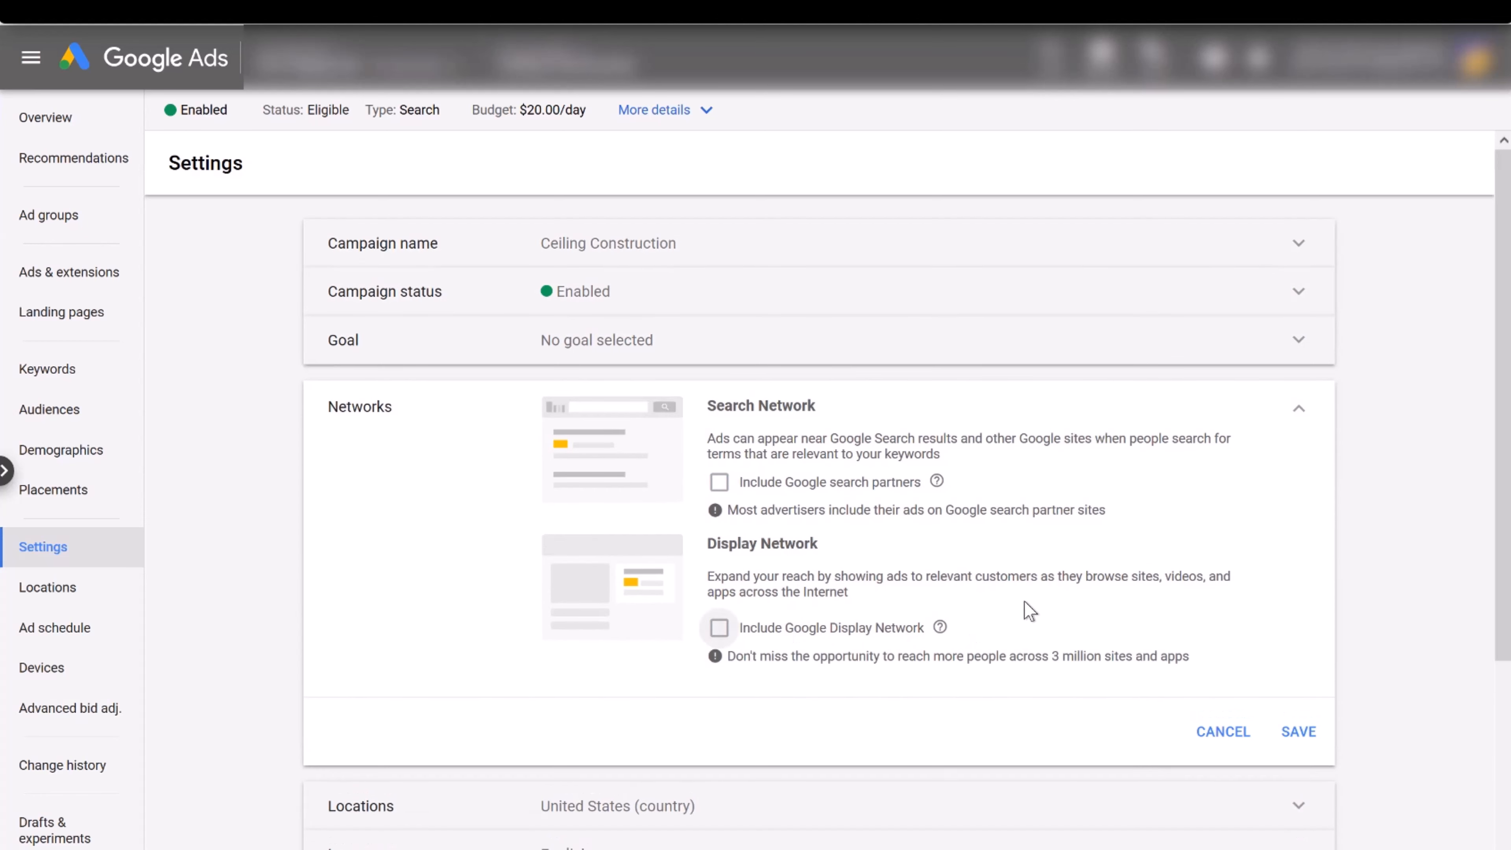
pyautogui.scroll(-5, 1309, 572)
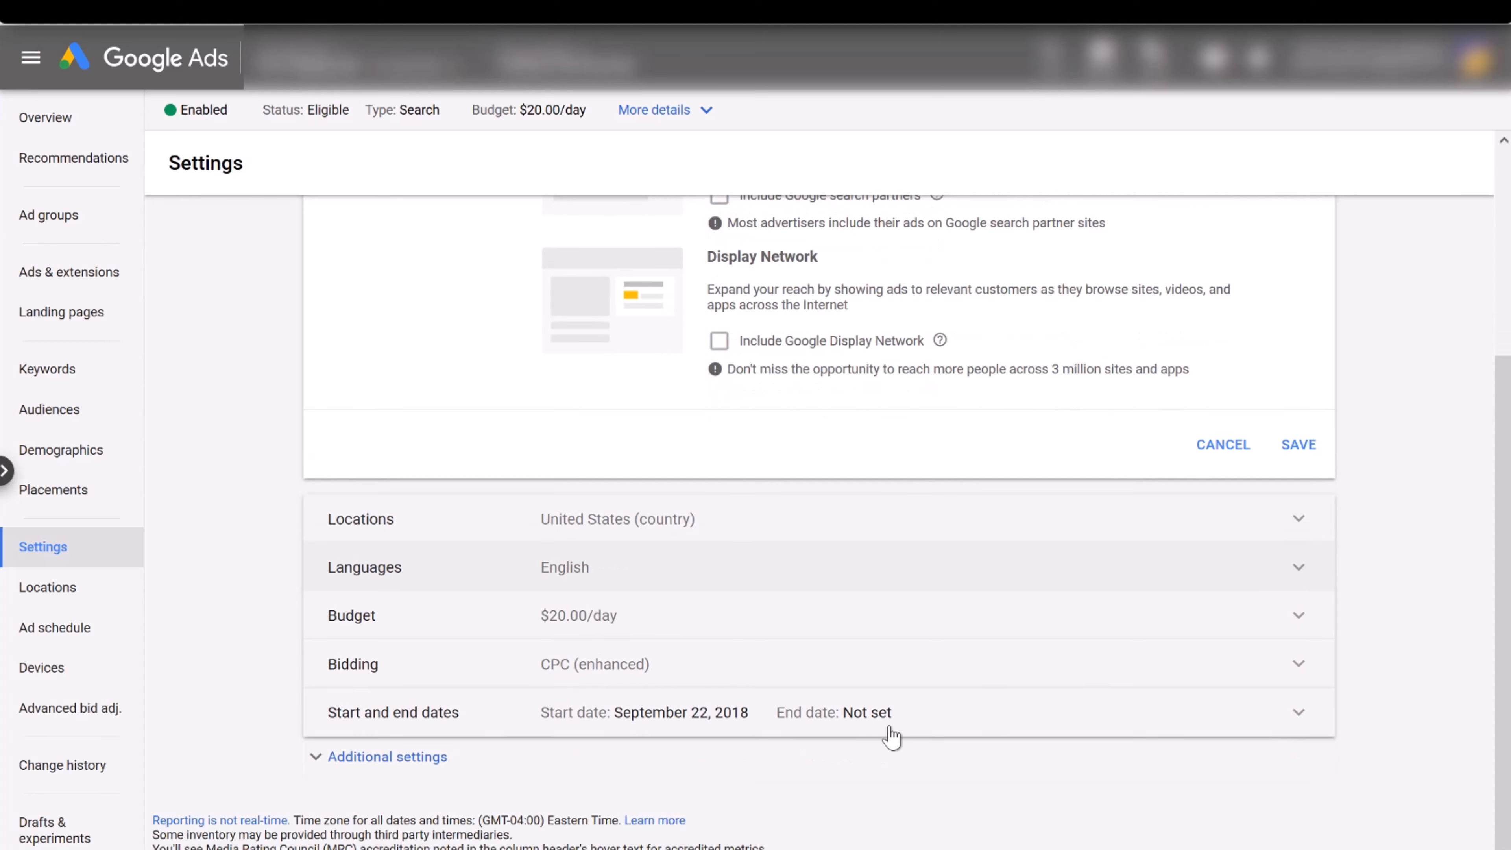
pyautogui.click(1299, 446)
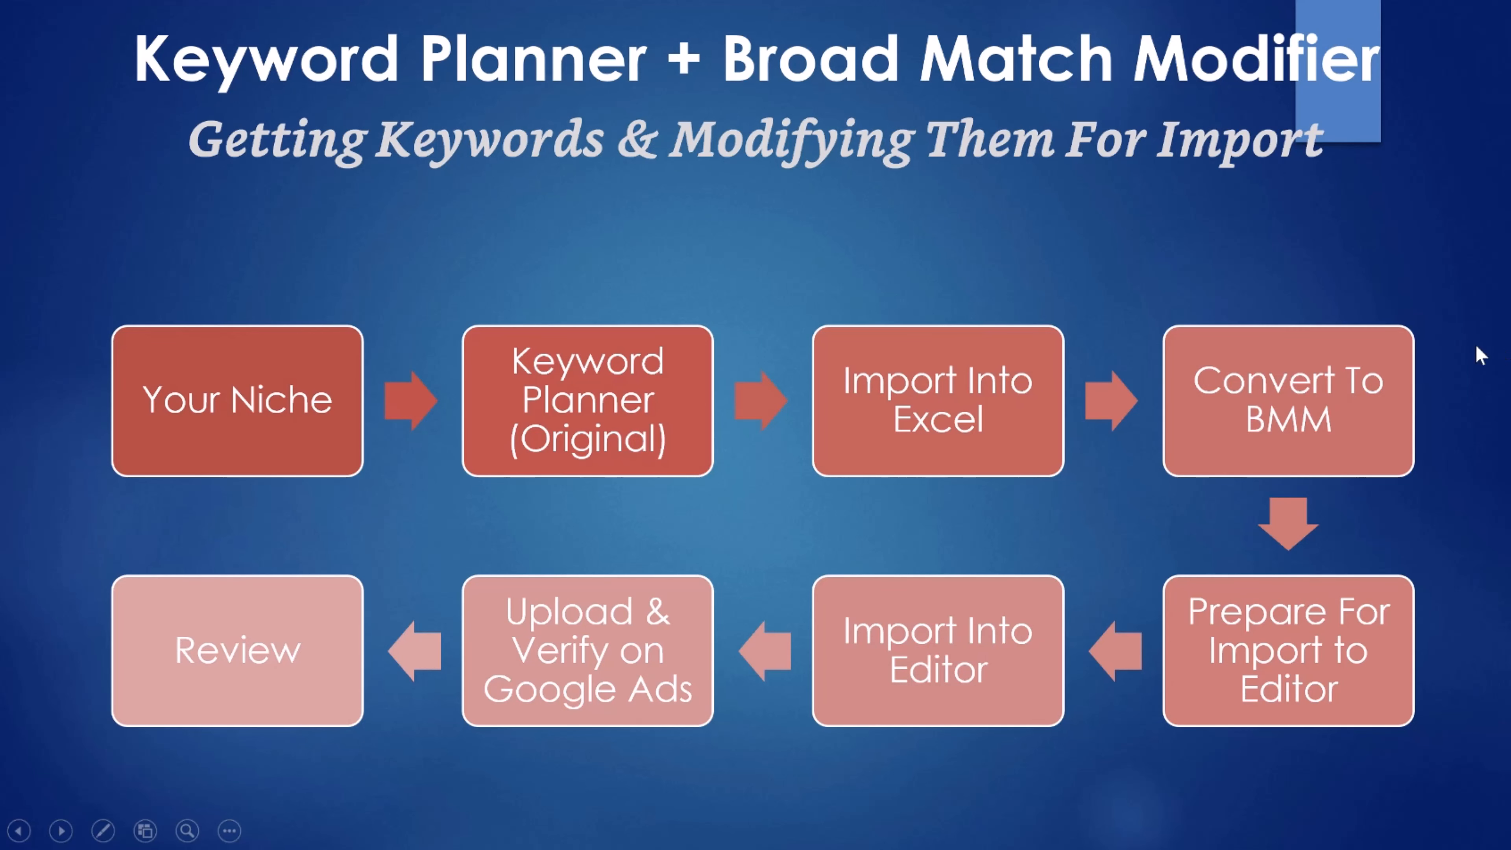